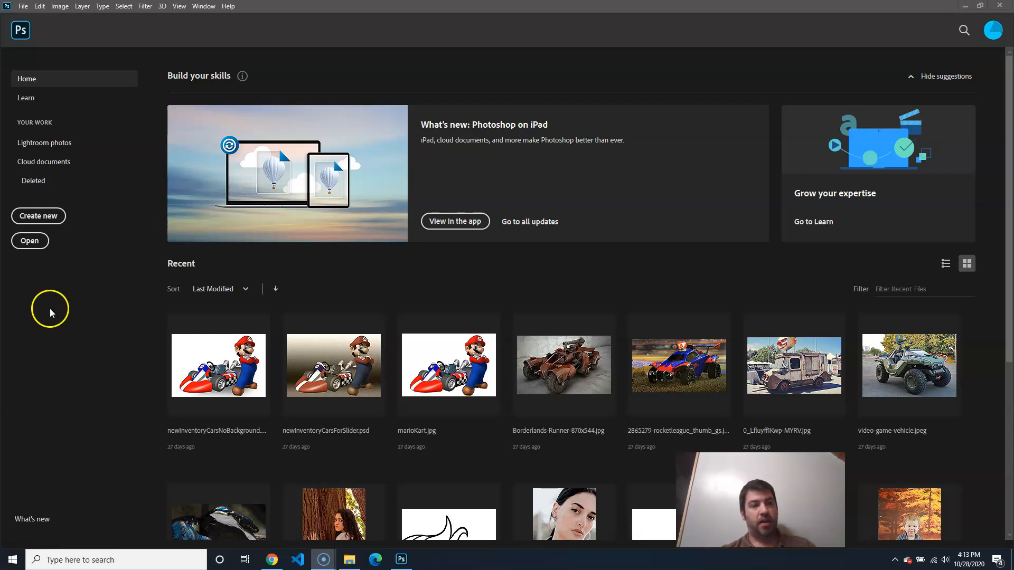
Create a new print document from the Letter preset, 8.5 x 11 inches at 300 ppi.
{"action": "left_click", "coordinate": [47, 216]}
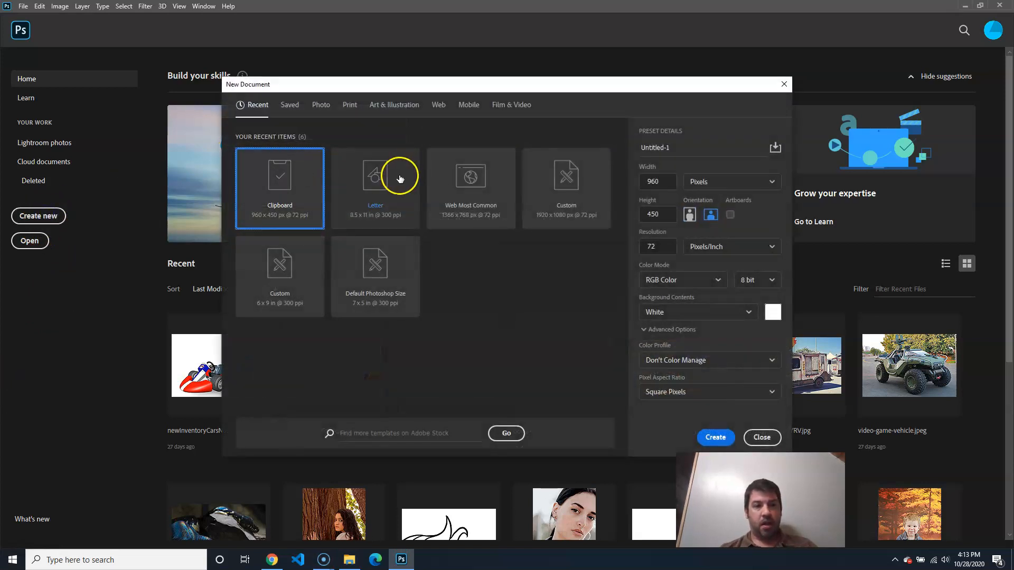
{"action": "left_click", "coordinate": [348, 104]}
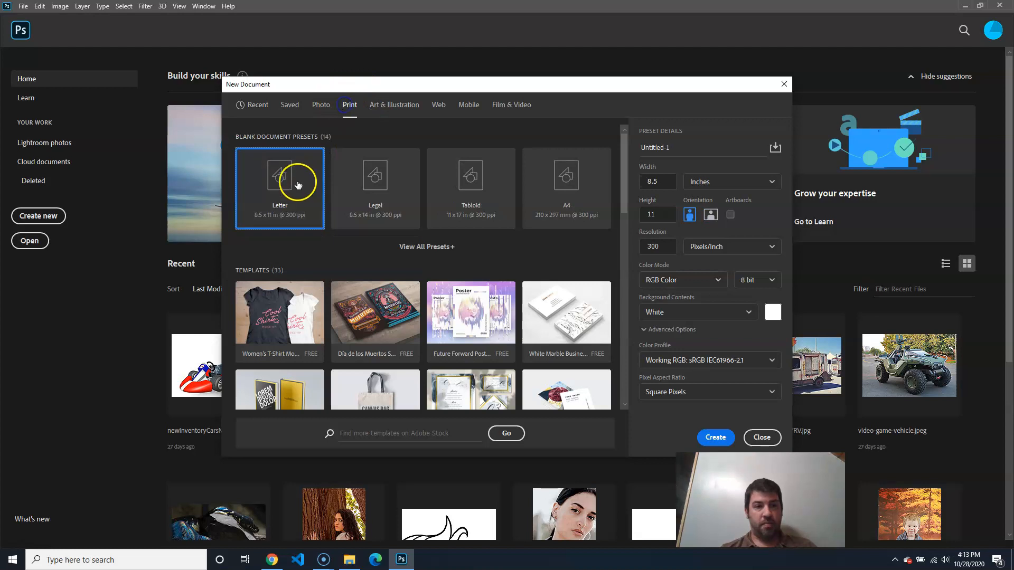
{"action": "left_click", "coordinate": [715, 436]}
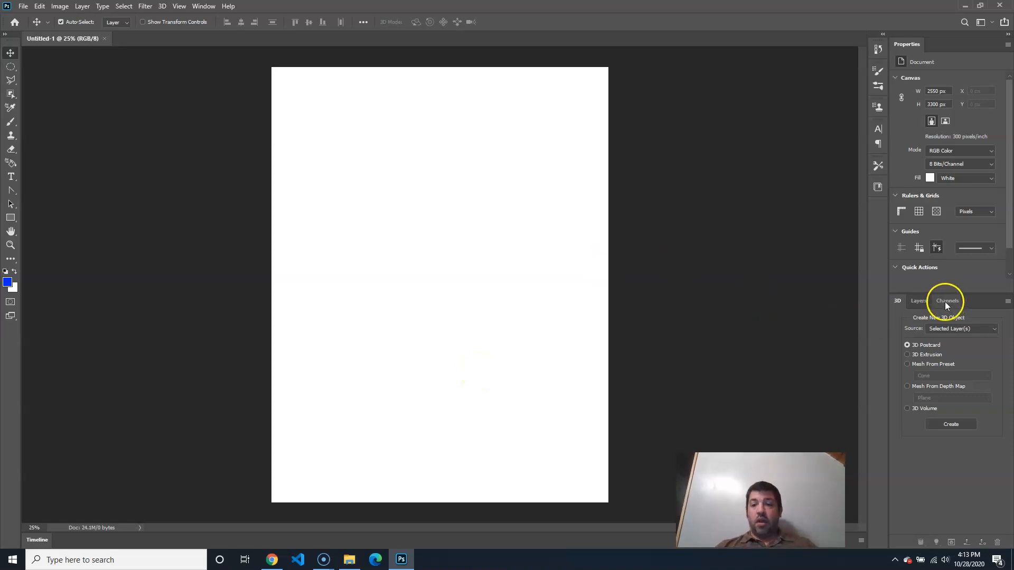
On a new layer above the background, brush a blue stick figure with a head, body, arms, legs and top hat.
{"action": "left_click", "coordinate": [920, 301]}
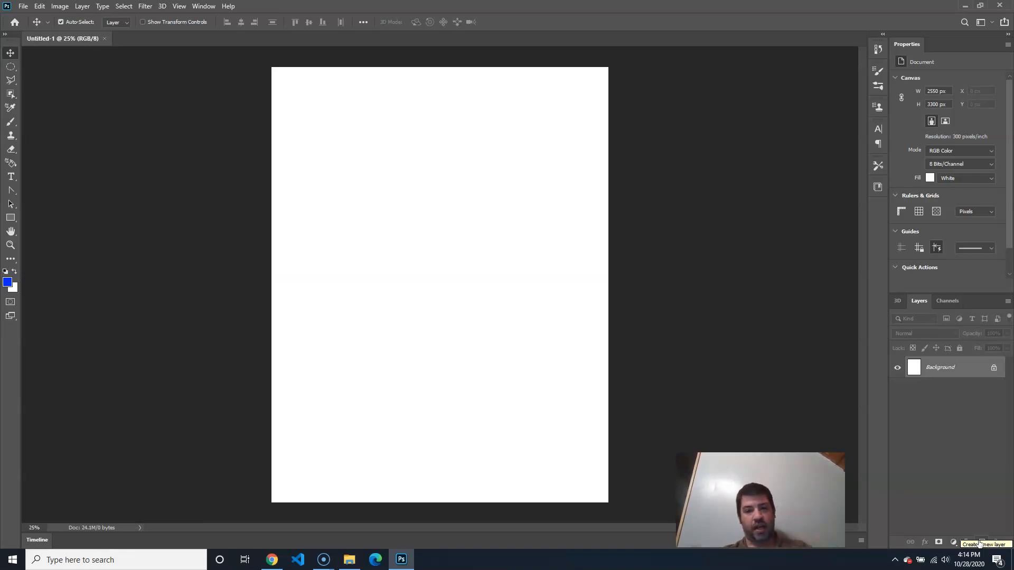
{"action": "left_click", "coordinate": [981, 543]}
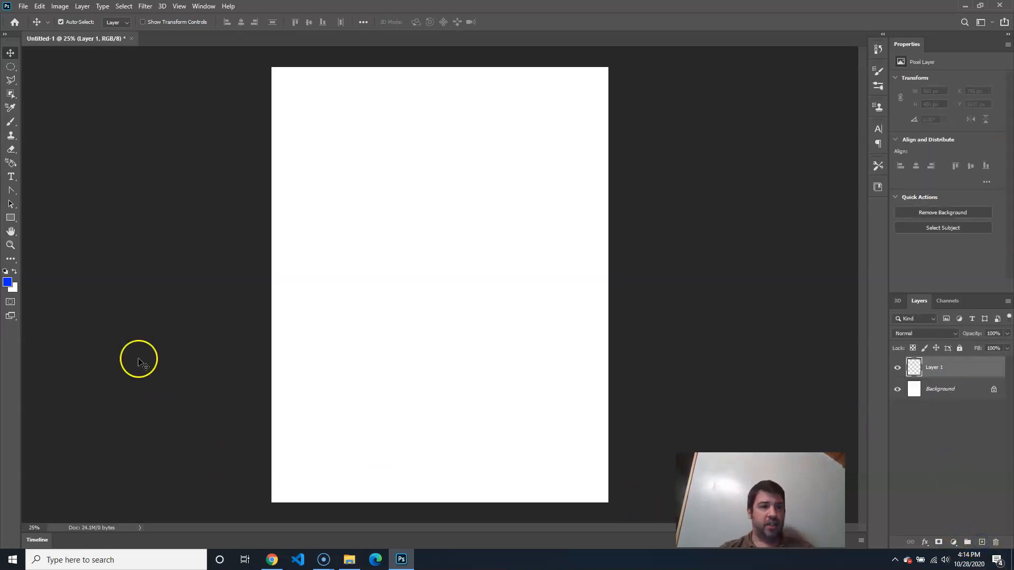
{"action": "left_click", "coordinate": [13, 122]}
{"action": "mouse_move", "coordinate": [434, 171]}
{"action": "left_mouse_down"}
{"action": "mouse_move", "coordinate": [405, 187]}
{"action": "mouse_move", "coordinate": [412, 224]}
{"action": "mouse_move", "coordinate": [457, 209]}
{"action": "mouse_move", "coordinate": [434, 172]}
{"action": "left_mouse_up"}
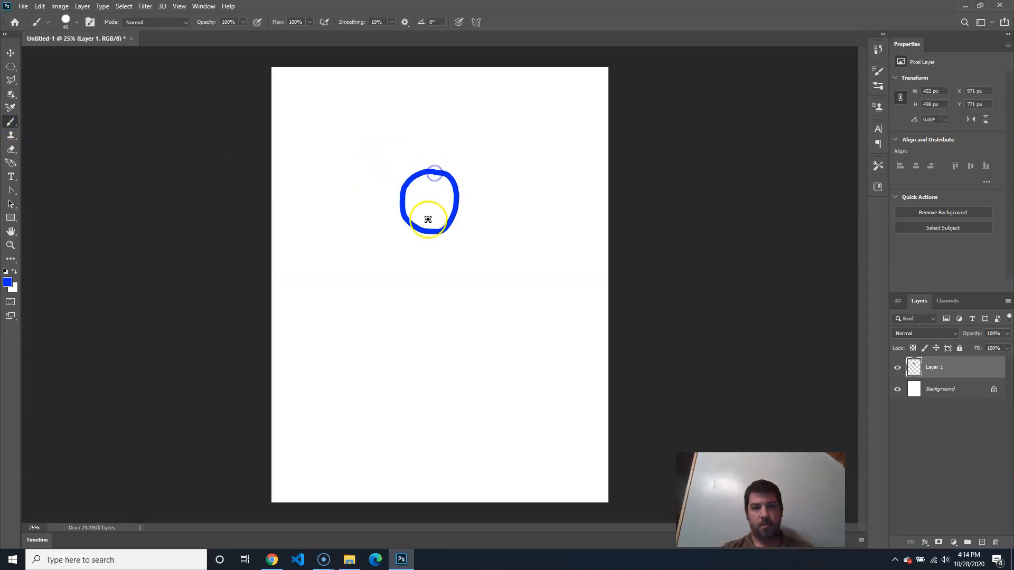
{"action": "left_click_drag", "start_coordinate": [428, 232], "coordinate": [430, 310]}
{"action": "mouse_move", "coordinate": [427, 257]}
{"action": "left_mouse_down"}
{"action": "mouse_move", "coordinate": [394, 242]}
{"action": "mouse_move", "coordinate": [441, 258]}
{"action": "mouse_move", "coordinate": [468, 244]}
{"action": "left_mouse_up"}
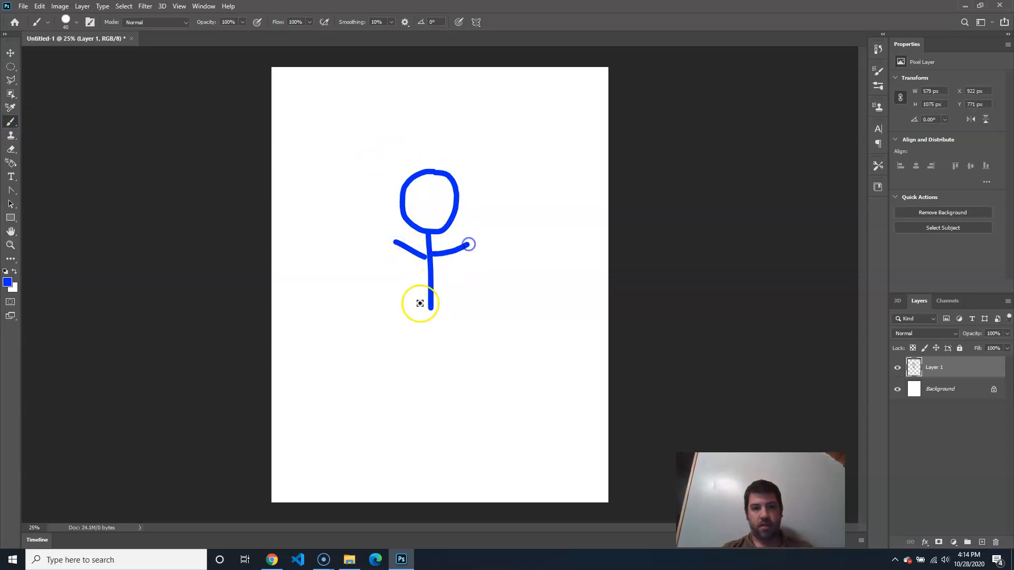
{"action": "mouse_move", "coordinate": [431, 307]}
{"action": "left_mouse_down"}
{"action": "mouse_move", "coordinate": [456, 364]}
{"action": "mouse_move", "coordinate": [420, 319]}
{"action": "mouse_move", "coordinate": [401, 360]}
{"action": "left_mouse_up"}
{"action": "mouse_move", "coordinate": [403, 170]}
{"action": "left_mouse_down"}
{"action": "mouse_move", "coordinate": [470, 175]}
{"action": "mouse_move", "coordinate": [446, 146]}
{"action": "mouse_move", "coordinate": [448, 116]}
{"action": "mouse_move", "coordinate": [424, 119]}
{"action": "mouse_move", "coordinate": [421, 169]}
{"action": "left_mouse_up"}
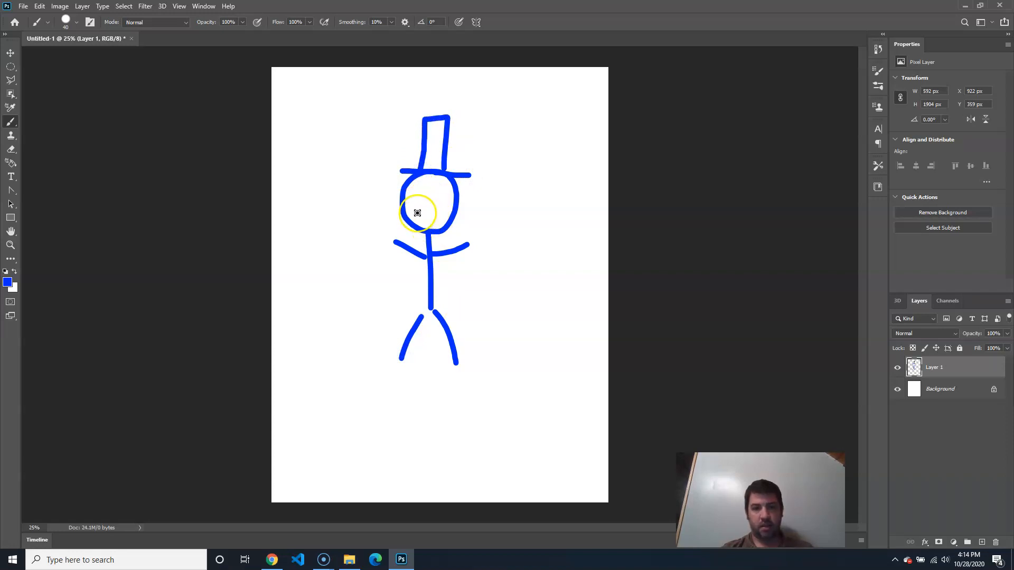
Paint a mouth and two dot eyes inside the stick figure's head, and briefly hide the Background layer to check transparency.
{"action": "left_click_drag", "start_coordinate": [417, 213], "coordinate": [441, 210]}
{"action": "left_click", "coordinate": [438, 192]}
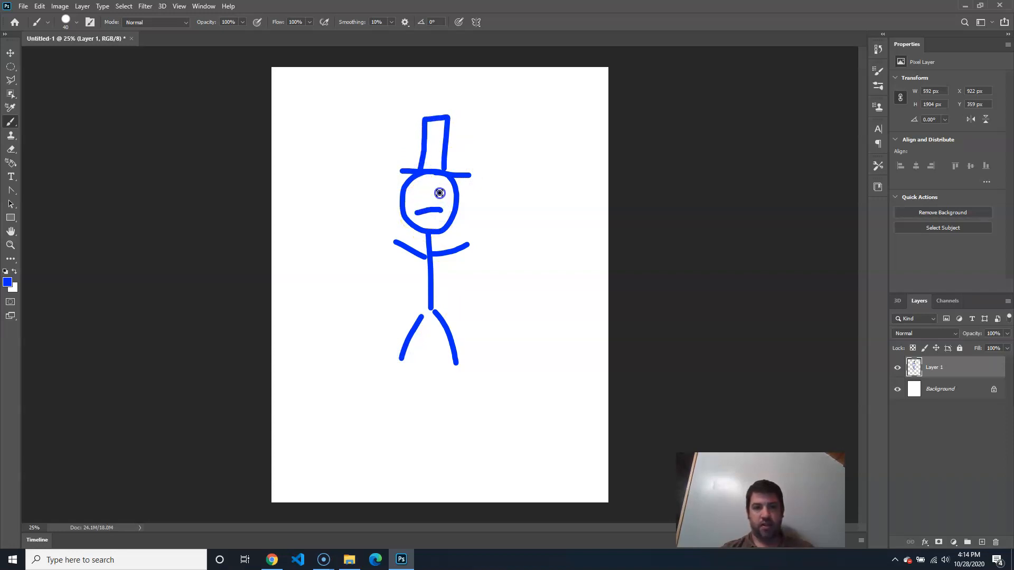
{"action": "left_click", "coordinate": [424, 193]}
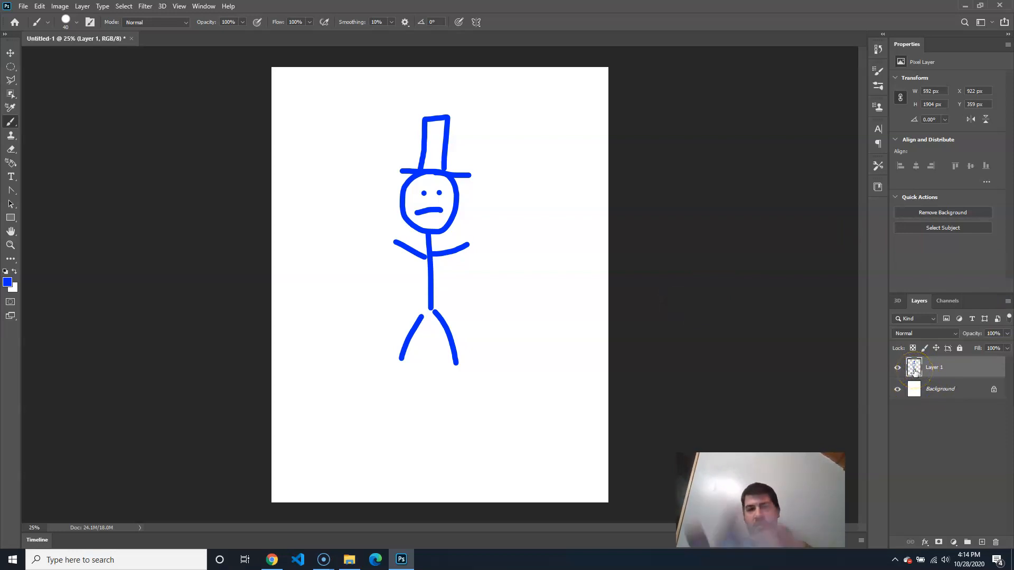
{"action": "left_click", "coordinate": [898, 390]}
{"action": "left_click", "coordinate": [898, 389]}
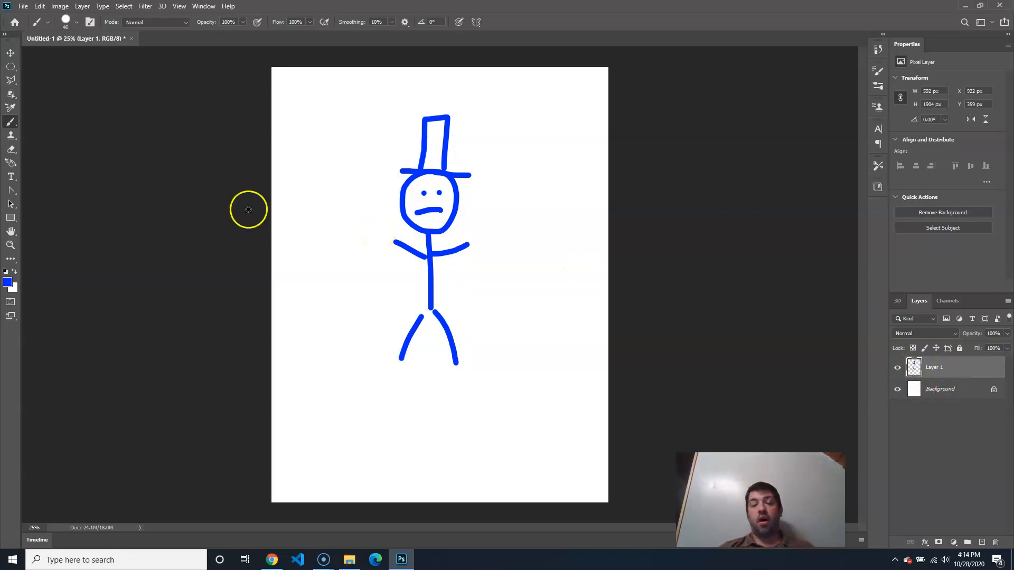
Convert the stick figure layer to a 3D postcard mesh, and dolly and orbit the camera to inspect it.
{"action": "left_click", "coordinate": [162, 7]}
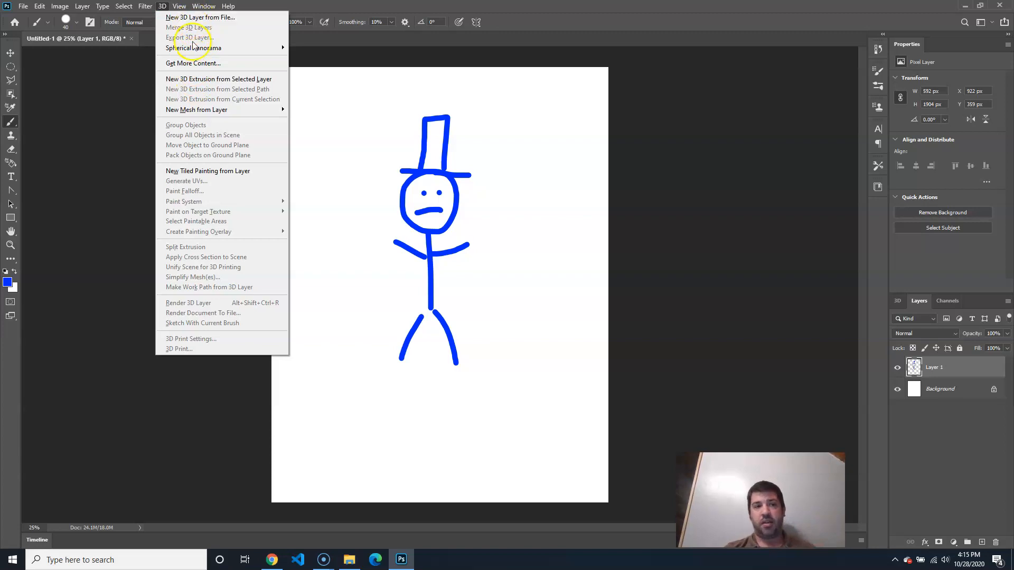
{"action": "mouse_move", "coordinate": [197, 110]}
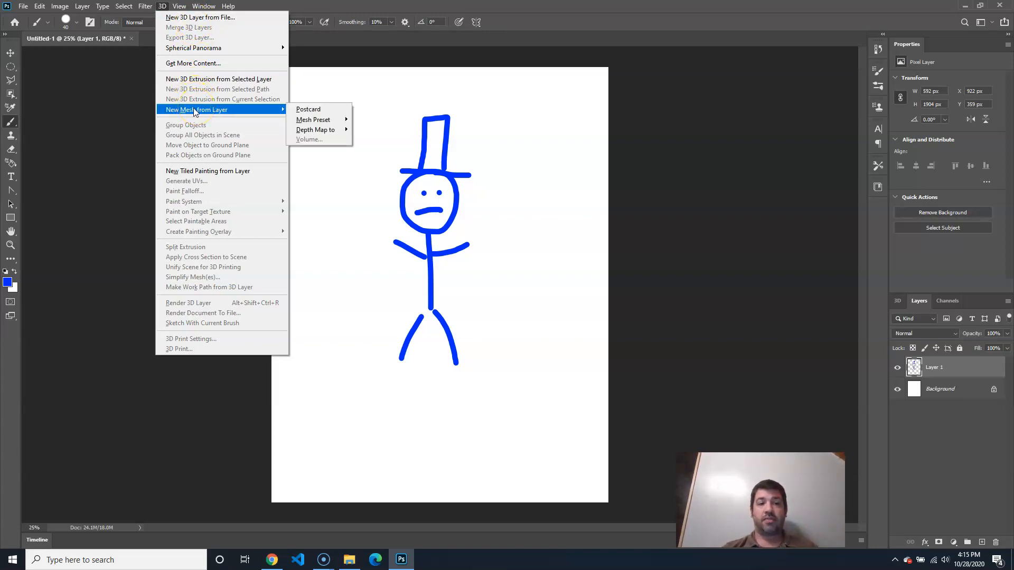
{"action": "left_click", "coordinate": [310, 110]}
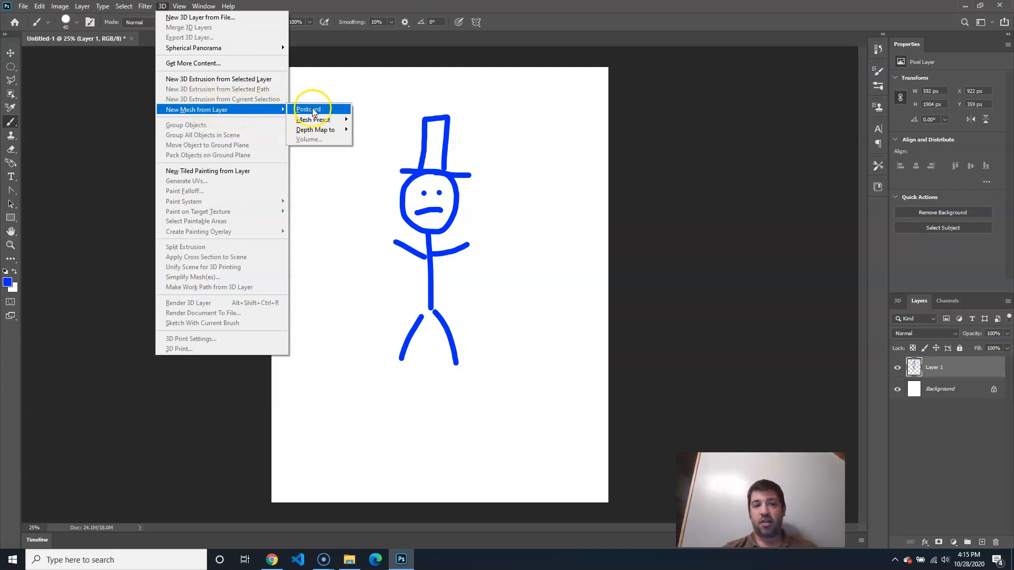
{"action": "left_click", "coordinate": [313, 110]}
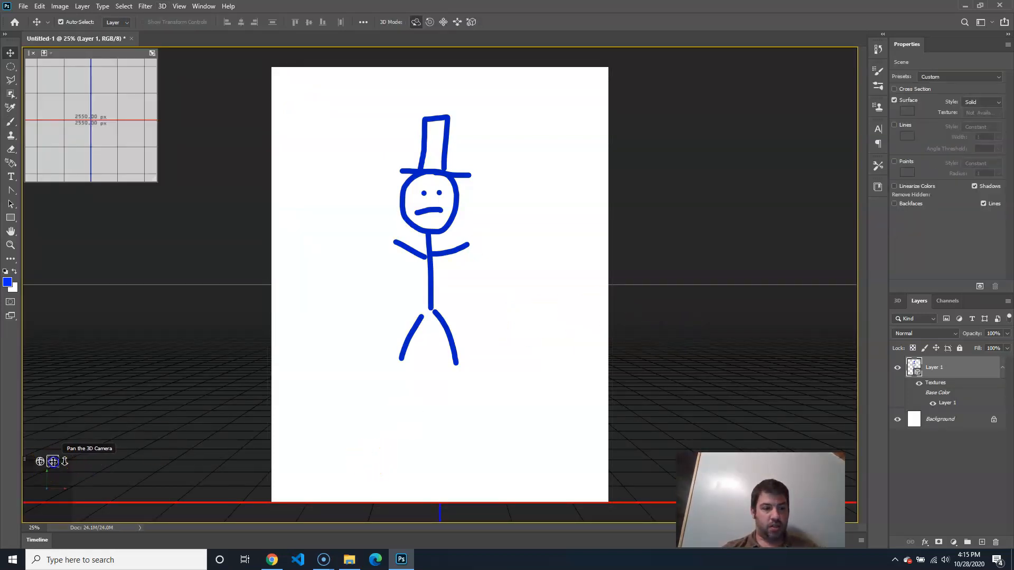
{"action": "left_click_drag", "start_coordinate": [63, 461], "coordinate": [6, 355]}
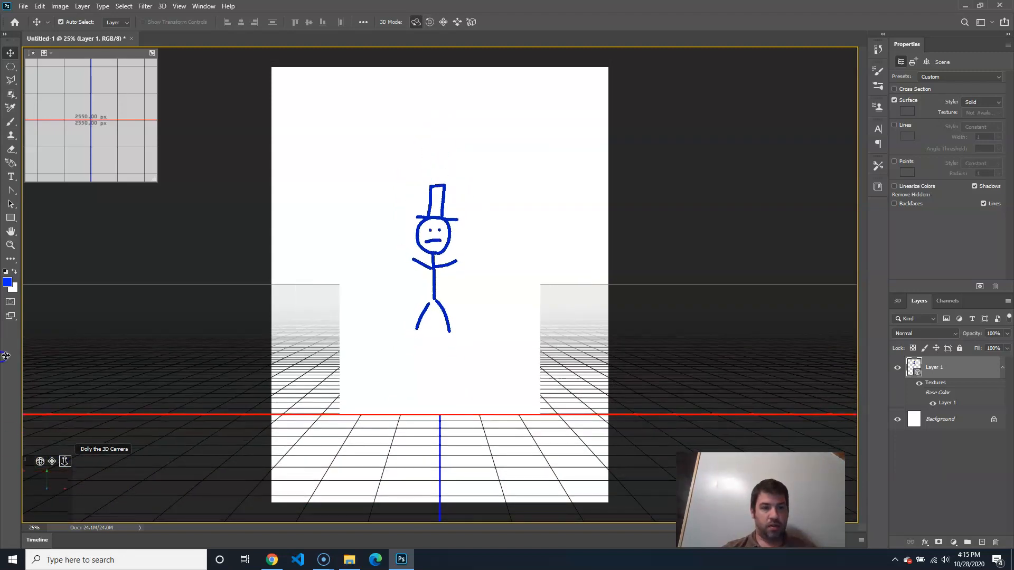
{"action": "mouse_move", "coordinate": [45, 466]}
{"action": "left_mouse_down"}
{"action": "mouse_move", "coordinate": [2, 471]}
{"action": "mouse_move", "coordinate": [42, 473]}
{"action": "mouse_move", "coordinate": [47, 502]}
{"action": "mouse_move", "coordinate": [50, 480]}
{"action": "mouse_move", "coordinate": [36, 476]}
{"action": "left_mouse_up"}
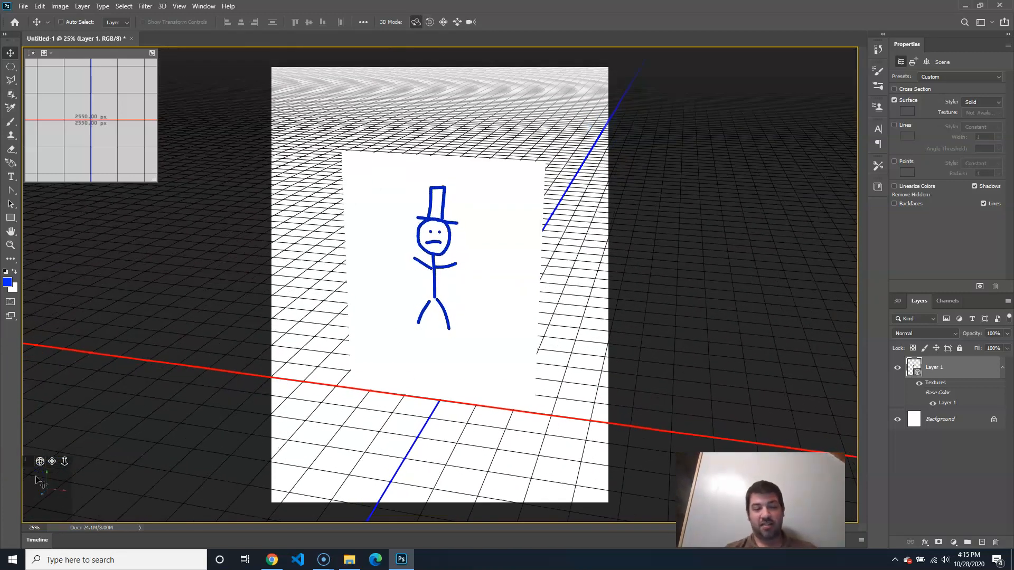
Undo the camera moves and the postcard conversion.
{"action": "key", "text": "ctrl+z"}
{"action": "key", "text": "ctrl+z"}
{"action": "key", "text": "ctrl+z"}
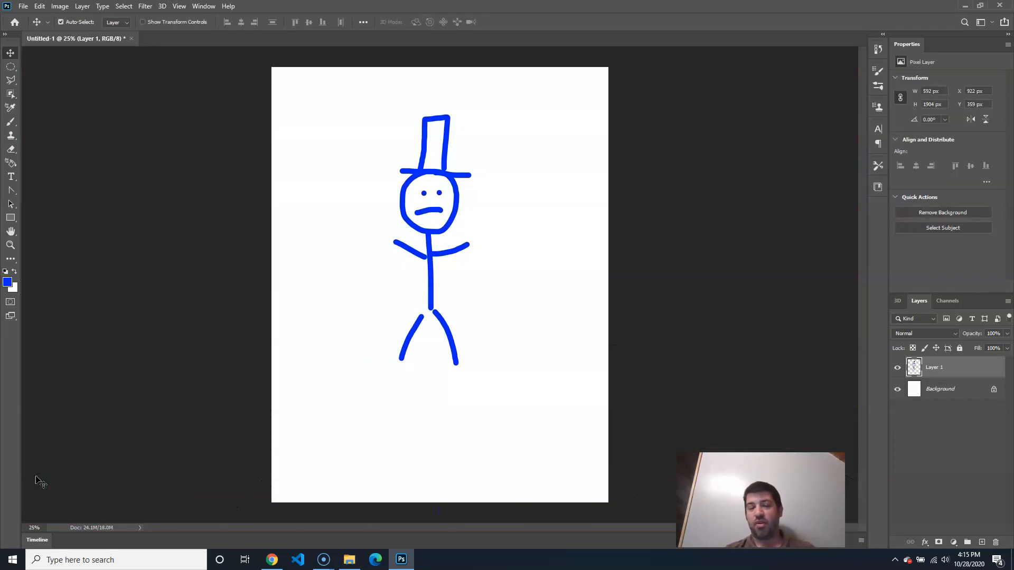
Wrap the stick figure layer onto the Wine Bottle mesh preset and orbit around the bottle.
{"action": "left_click", "coordinate": [163, 7]}
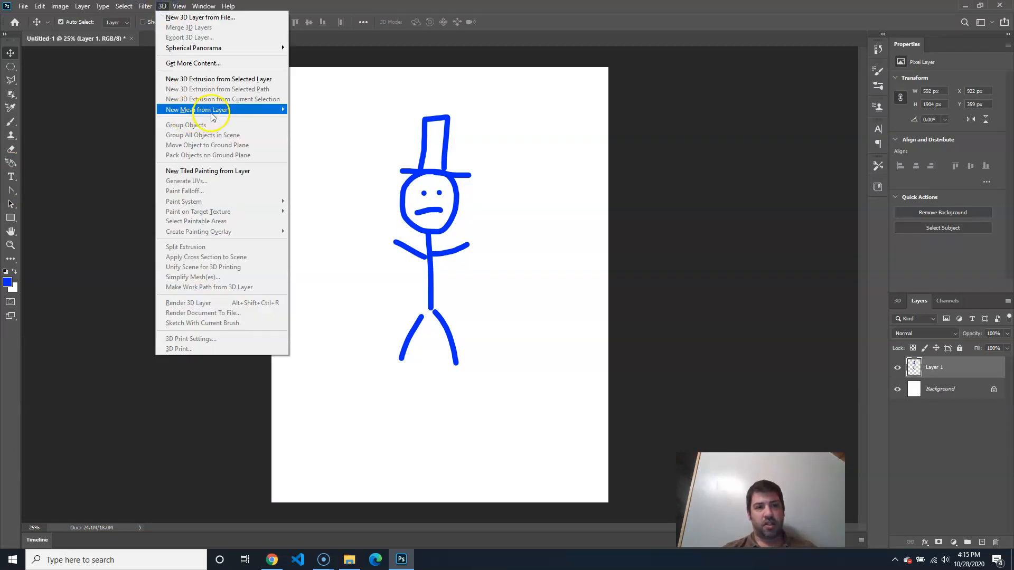
{"action": "mouse_move", "coordinate": [214, 111]}
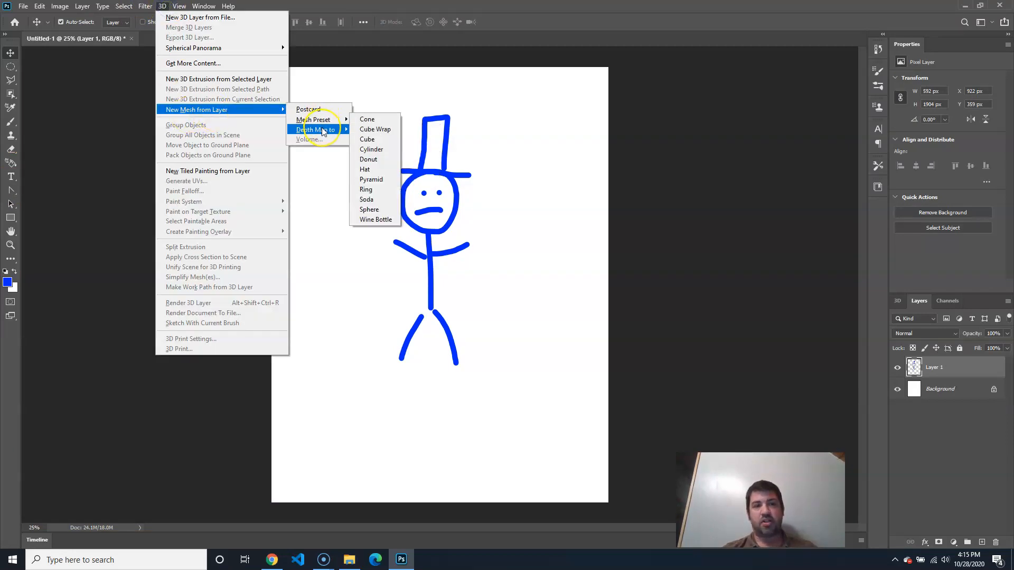
{"action": "left_click", "coordinate": [316, 130]}
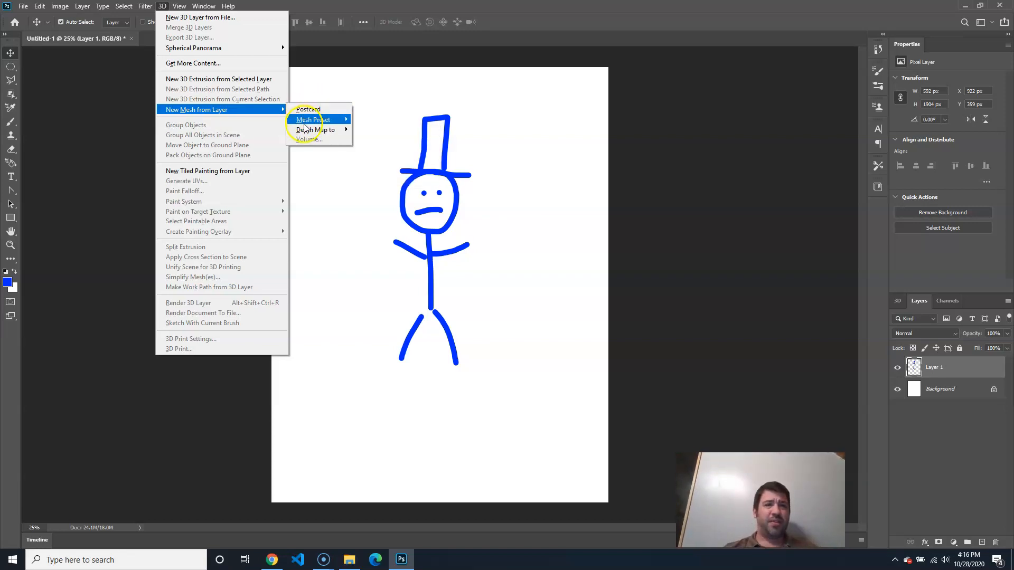
{"action": "mouse_move", "coordinate": [310, 122]}
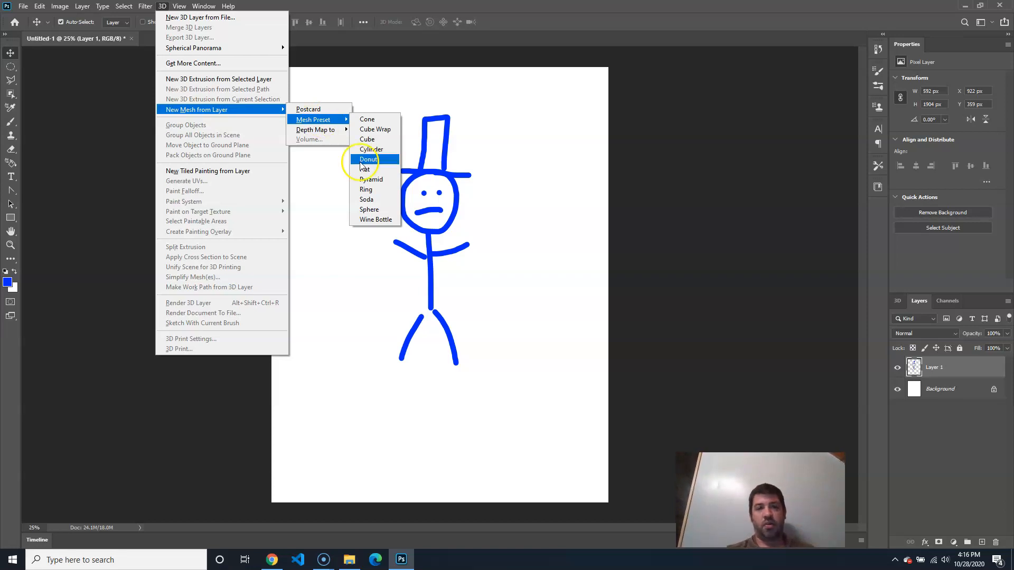
{"action": "left_click", "coordinate": [371, 222]}
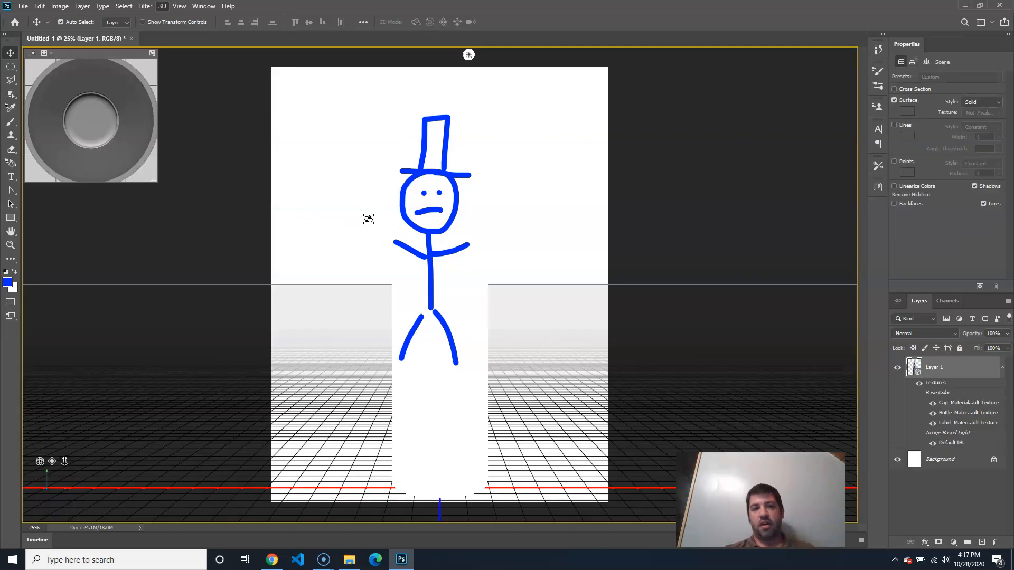
{"action": "mouse_move", "coordinate": [546, 333]}
{"action": "left_mouse_down"}
{"action": "mouse_move", "coordinate": [434, 340]}
{"action": "mouse_move", "coordinate": [580, 348]}
{"action": "mouse_move", "coordinate": [481, 347]}
{"action": "mouse_move", "coordinate": [560, 343]}
{"action": "mouse_move", "coordinate": [518, 343]}
{"action": "mouse_move", "coordinate": [527, 339]}
{"action": "left_mouse_up"}
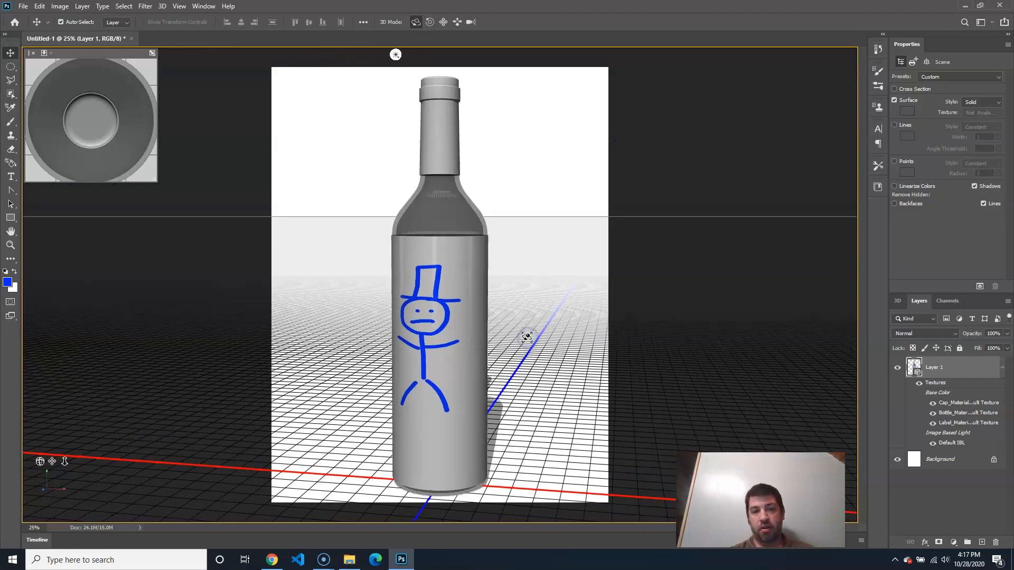
Examine the bottle's neck, glass and label parts, and undo the wine bottle mesh.
{"action": "left_click", "coordinate": [443, 210]}
{"action": "left_click", "coordinate": [444, 163]}
{"action": "left_click", "coordinate": [441, 288]}
{"action": "left_click", "coordinate": [442, 204]}
{"action": "left_click", "coordinate": [419, 362]}
{"action": "left_click", "coordinate": [436, 118]}
{"action": "left_click", "coordinate": [444, 384]}
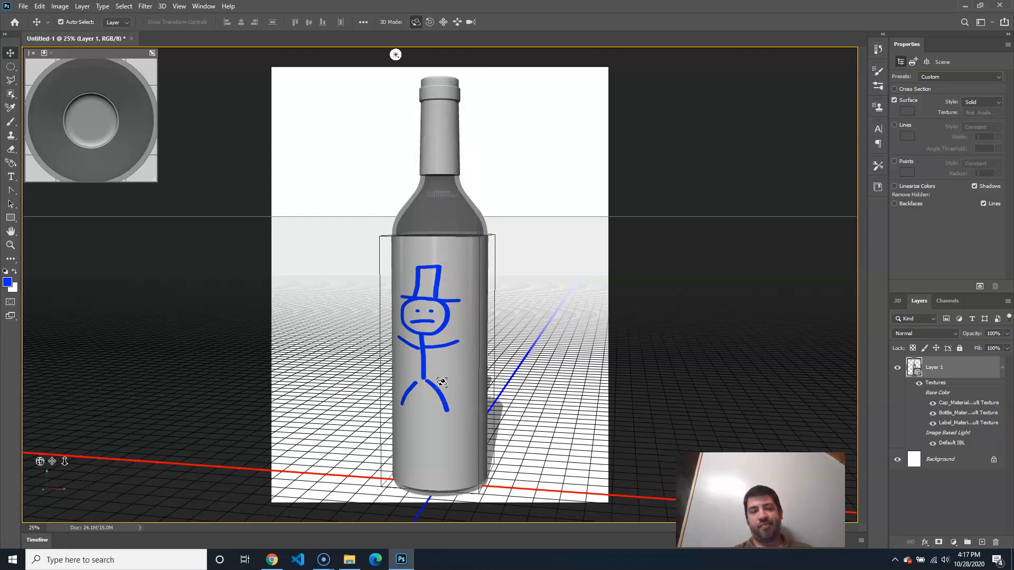
{"action": "key", "text": "ctrl+z"}
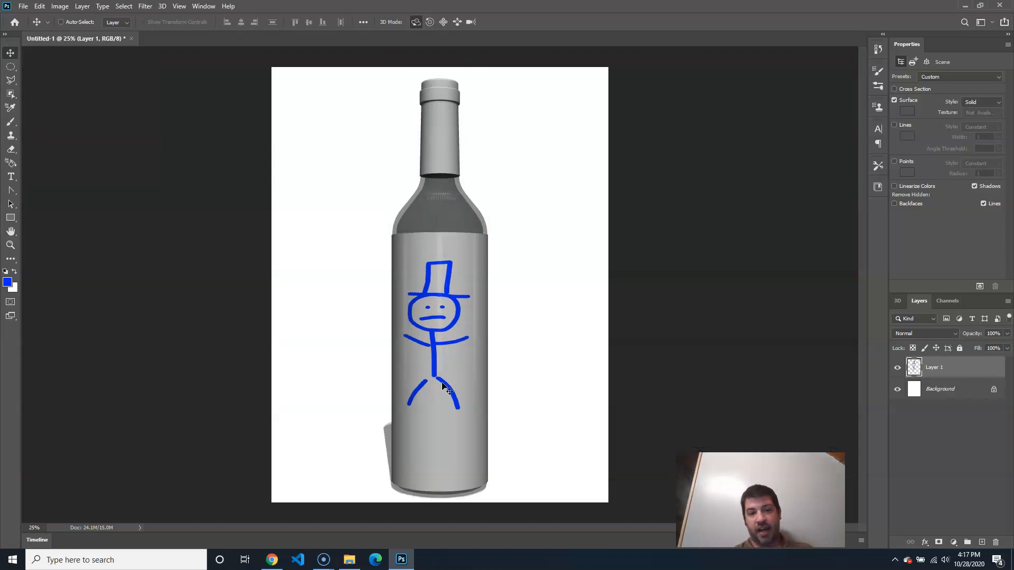
Try the Cone mesh preset on the stick figure layer, and undo it along with the camera rotation.
{"action": "left_click", "coordinate": [162, 6]}
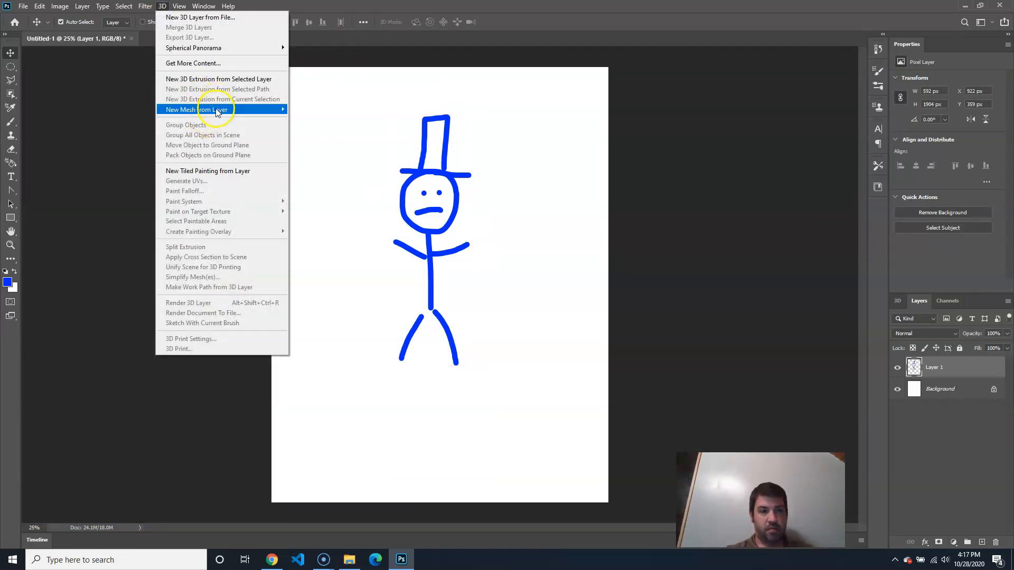
{"action": "mouse_move", "coordinate": [232, 110]}
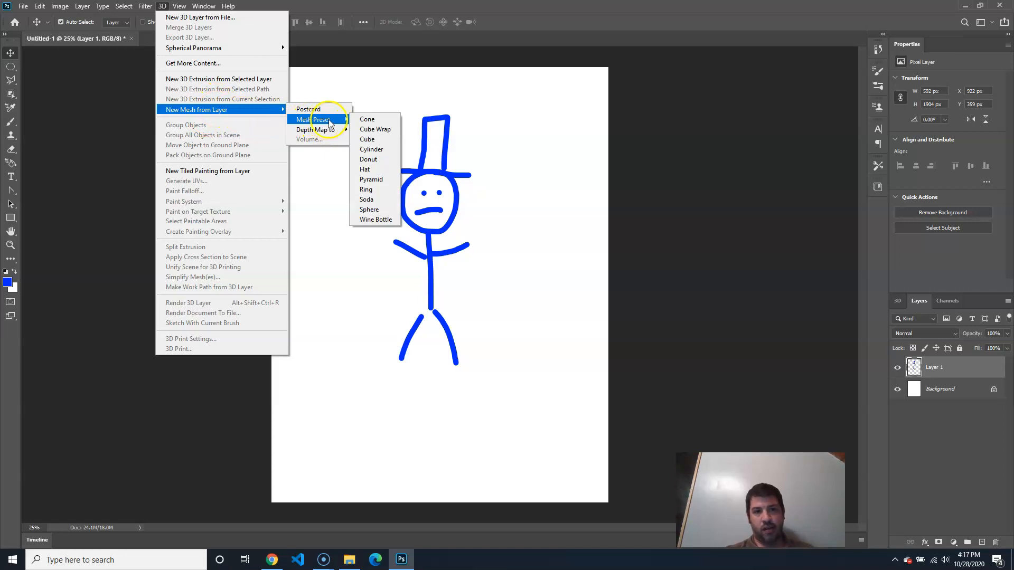
{"action": "left_click", "coordinate": [387, 132]}
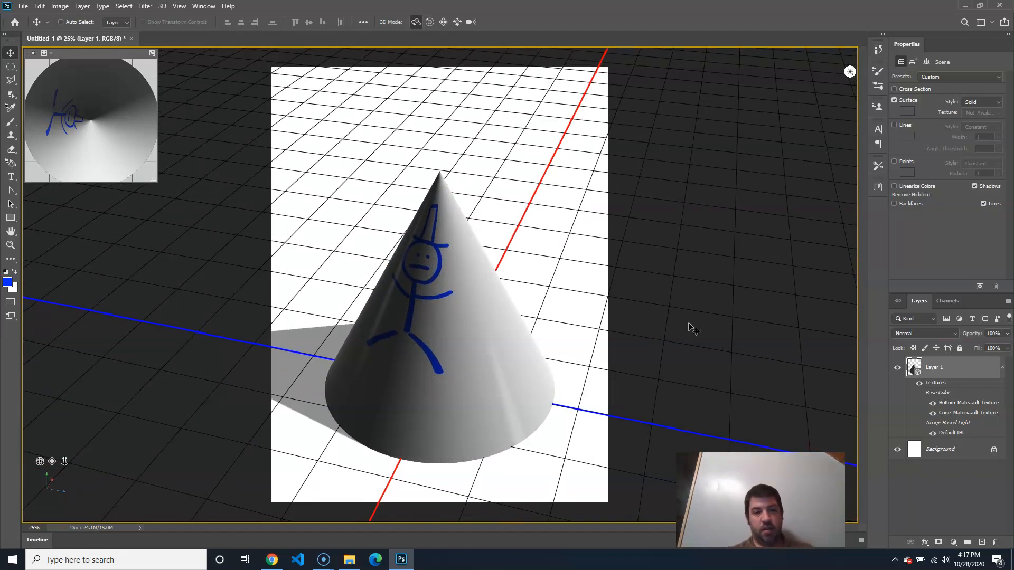
{"action": "key", "text": "ctrl+z"}
{"action": "key", "text": "ctrl+z"}
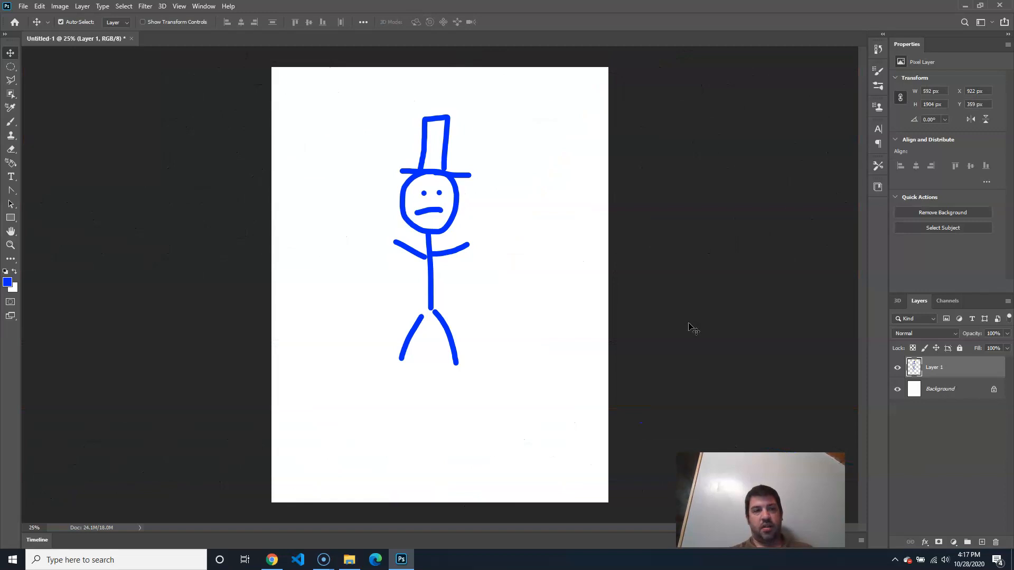
Try the Hat mesh preset on the stick figure layer, orbit around the hat, and undo the mesh.
{"action": "left_click", "coordinate": [162, 6]}
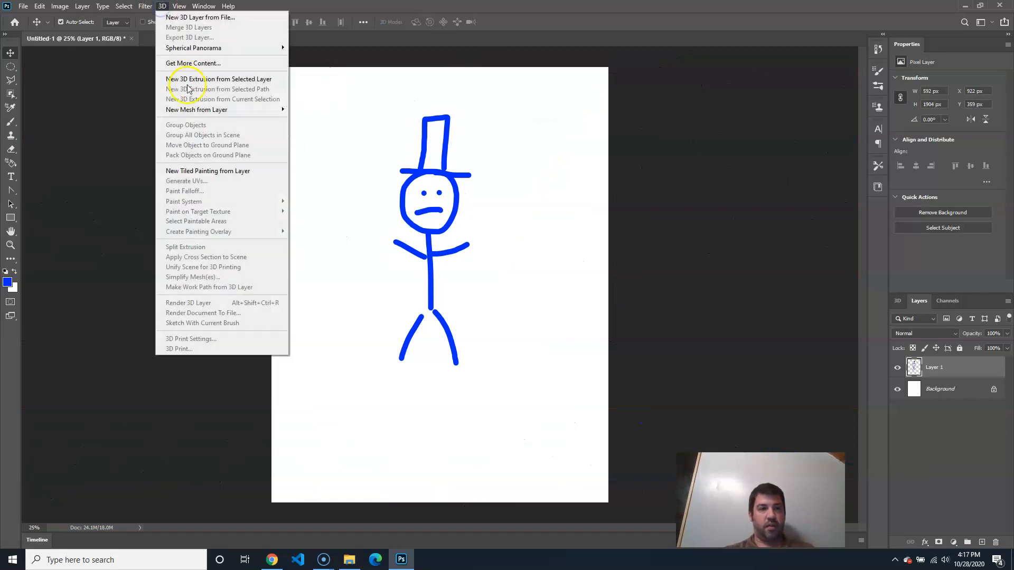
{"action": "mouse_move", "coordinate": [217, 109]}
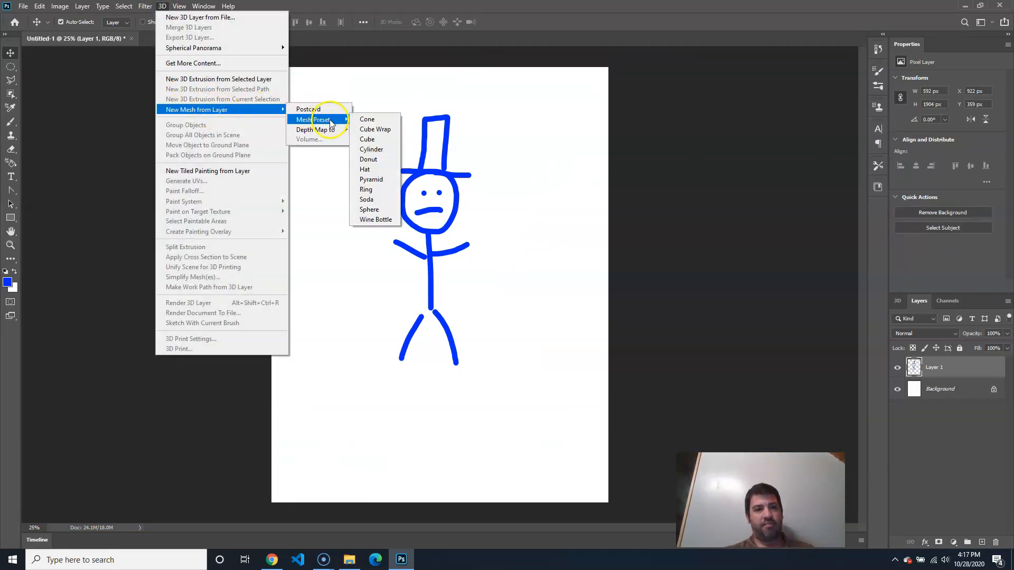
{"action": "left_click", "coordinate": [381, 172]}
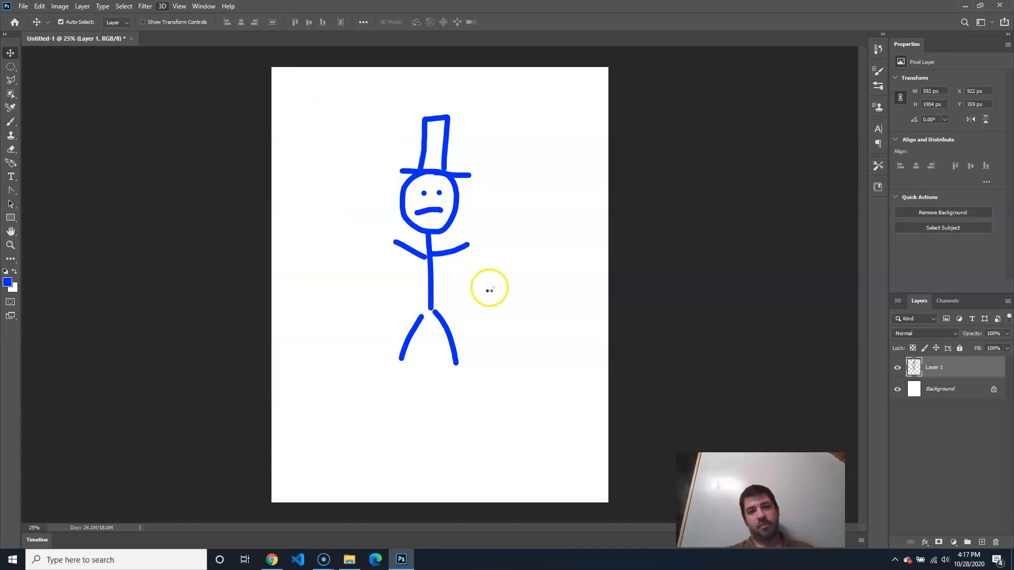
{"action": "mouse_move", "coordinate": [581, 350]}
{"action": "left_mouse_down"}
{"action": "mouse_move", "coordinate": [557, 226]}
{"action": "mouse_move", "coordinate": [552, 350]}
{"action": "mouse_move", "coordinate": [584, 378]}
{"action": "mouse_move", "coordinate": [674, 376]}
{"action": "mouse_move", "coordinate": [638, 389]}
{"action": "left_mouse_up"}
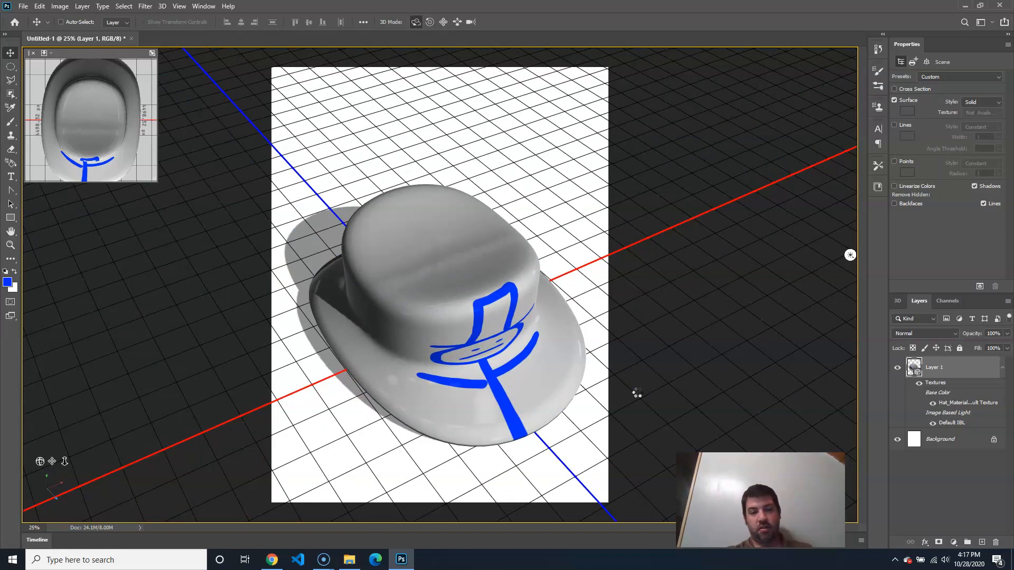
{"action": "key", "text": "ctrl+z"}
{"action": "key", "text": "ctrl+z"}
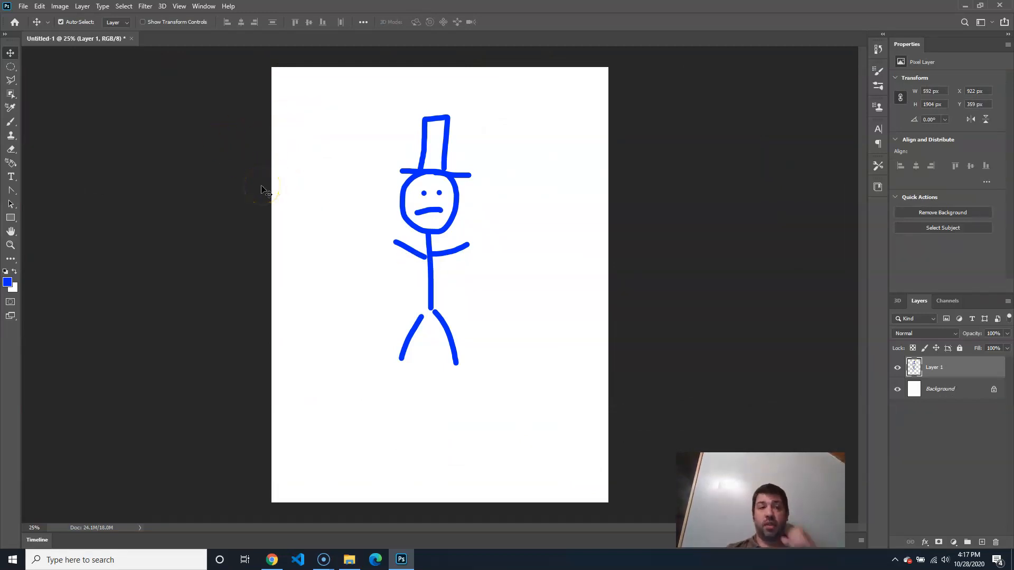
Try a new 3D extrusion from the stick figure layer and orbit the camera around the extruded figure.
{"action": "left_click", "coordinate": [157, 7]}
{"action": "mouse_move", "coordinate": [204, 112]}
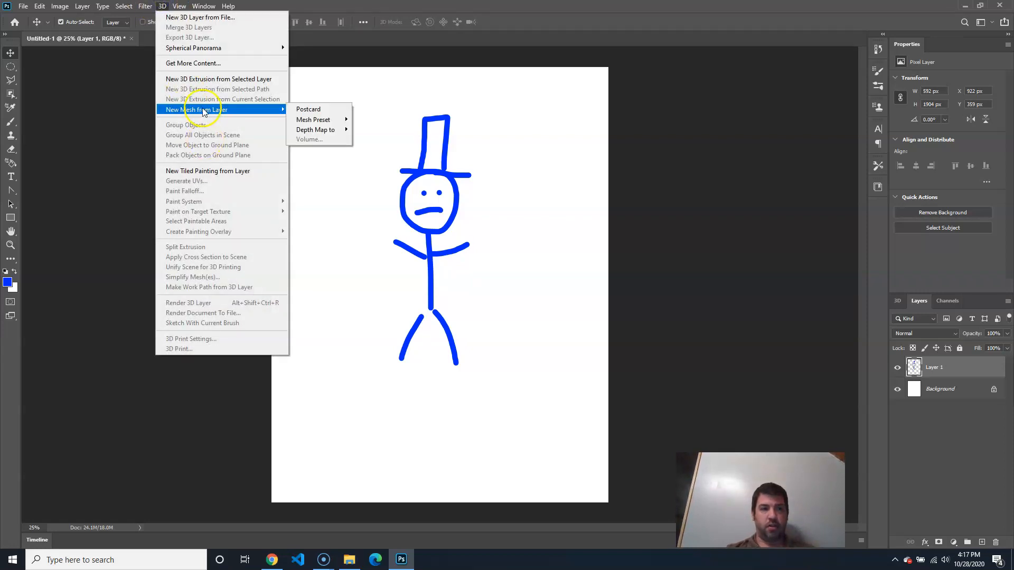
{"action": "left_click", "coordinate": [222, 79]}
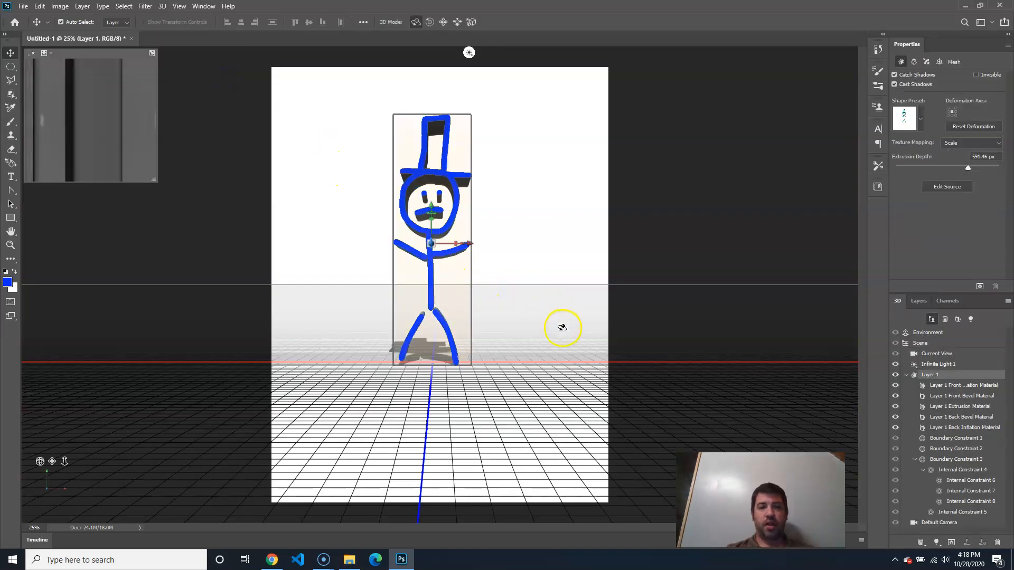
{"action": "left_click", "coordinate": [560, 344]}
{"action": "mouse_move", "coordinate": [560, 343]}
{"action": "left_mouse_down"}
{"action": "mouse_move", "coordinate": [544, 347]}
{"action": "mouse_move", "coordinate": [633, 343]}
{"action": "mouse_move", "coordinate": [590, 340]}
{"action": "mouse_move", "coordinate": [544, 355]}
{"action": "mouse_move", "coordinate": [552, 346]}
{"action": "left_mouse_up"}
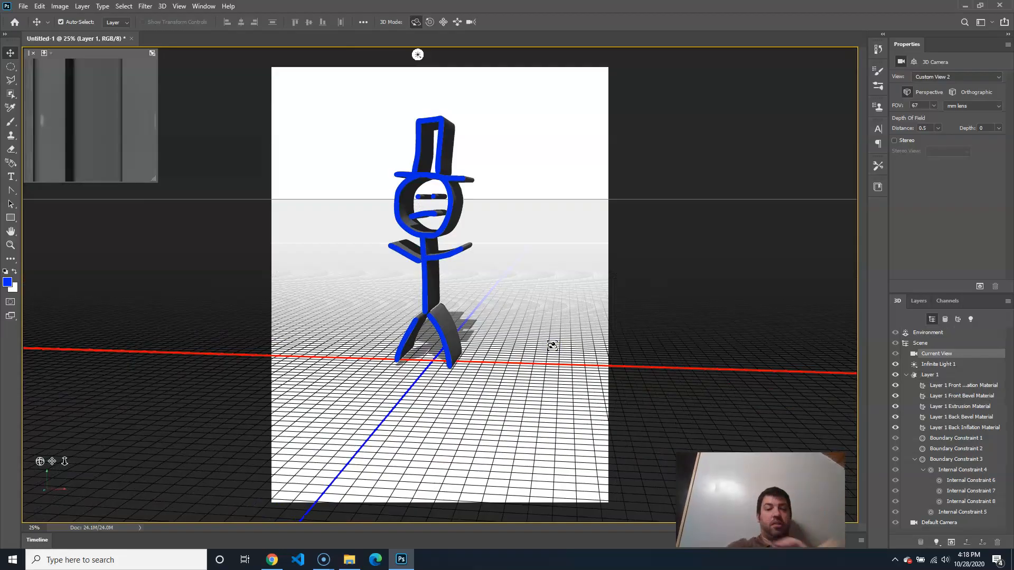
{"action": "left_click_drag", "start_coordinate": [650, 258], "coordinate": [606, 274]}
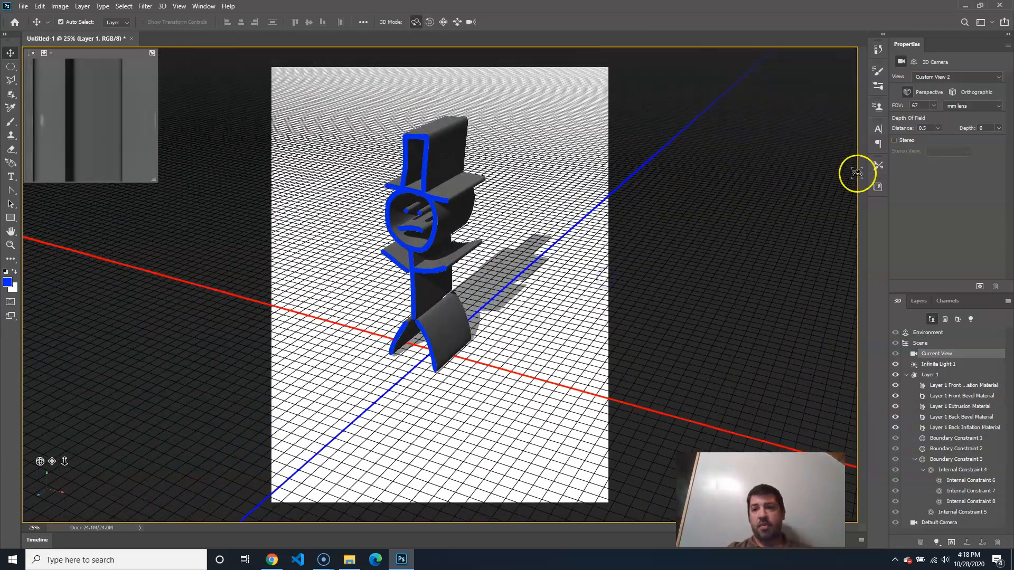
Increase the stick figure mesh's extrusion depth to about 1398 px and nudge the mesh slightly.
{"action": "left_click", "coordinate": [939, 374]}
{"action": "left_click_drag", "start_coordinate": [956, 167], "coordinate": [981, 164]}
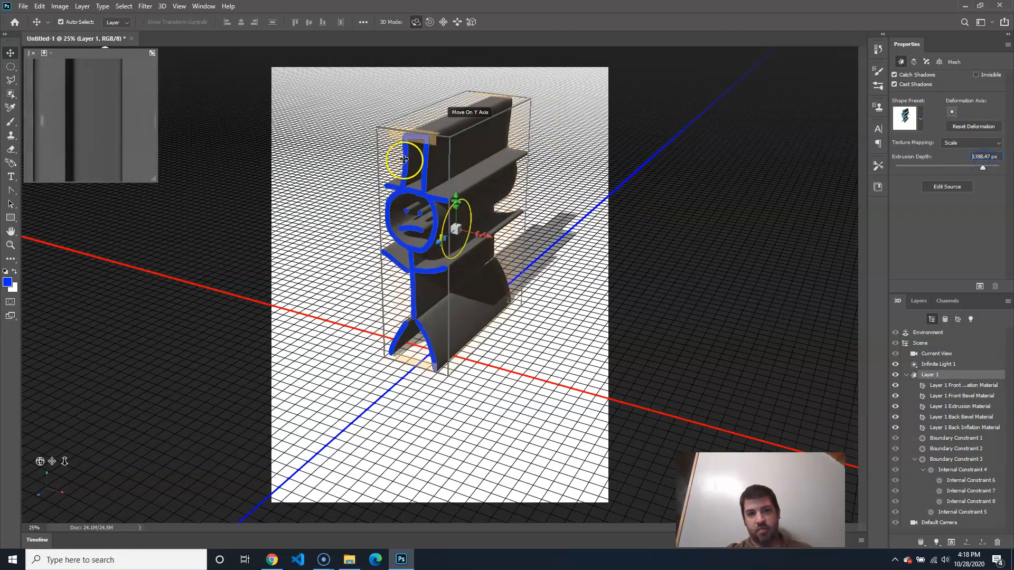
{"action": "left_click", "coordinate": [479, 198]}
{"action": "left_click", "coordinate": [498, 228]}
{"action": "left_click_drag", "start_coordinate": [498, 237], "coordinate": [494, 241]}
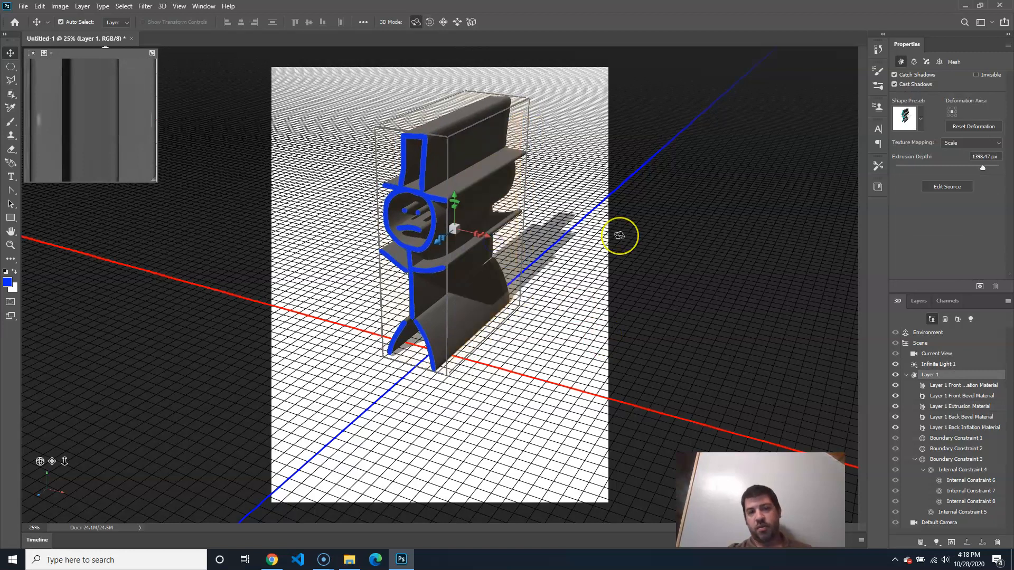
Undo the stick figure's 3D extrusion with all its changes, and delete the stick figure layer.
{"action": "key", "text": "ctrl"}
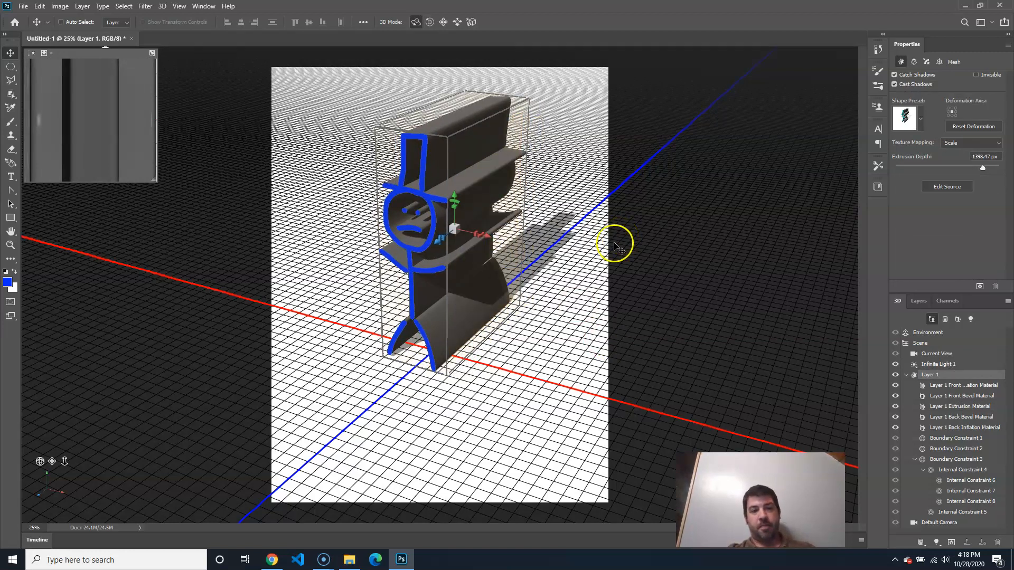
{"action": "key", "text": "ctrl+z"}
{"action": "key", "text": "ctrl+z"}
{"action": "key", "text": "ctrl+z"}
{"action": "key", "text": "ctrl+z"}
{"action": "key", "text": "ctrl+z"}
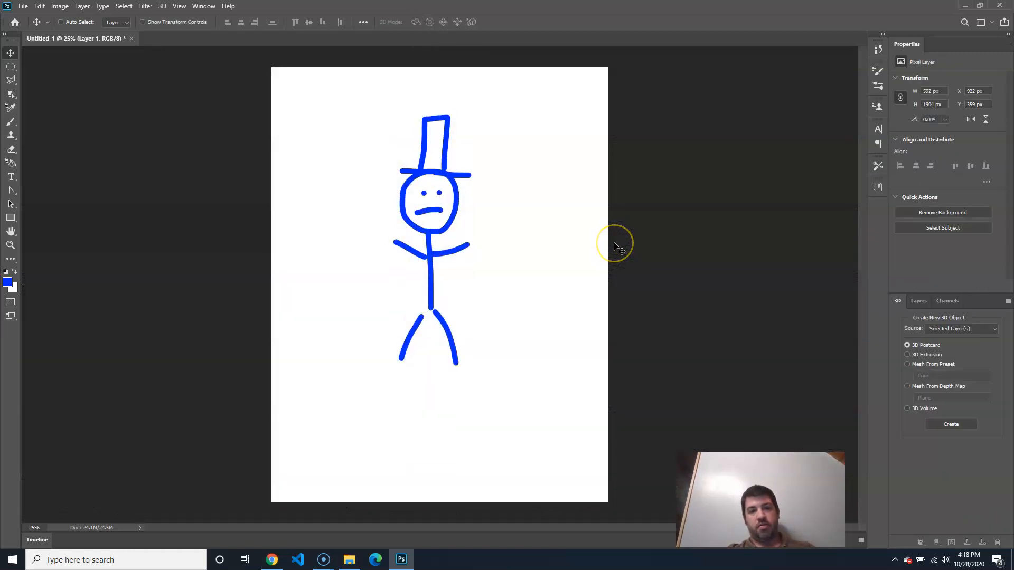
{"action": "left_click", "coordinate": [918, 301]}
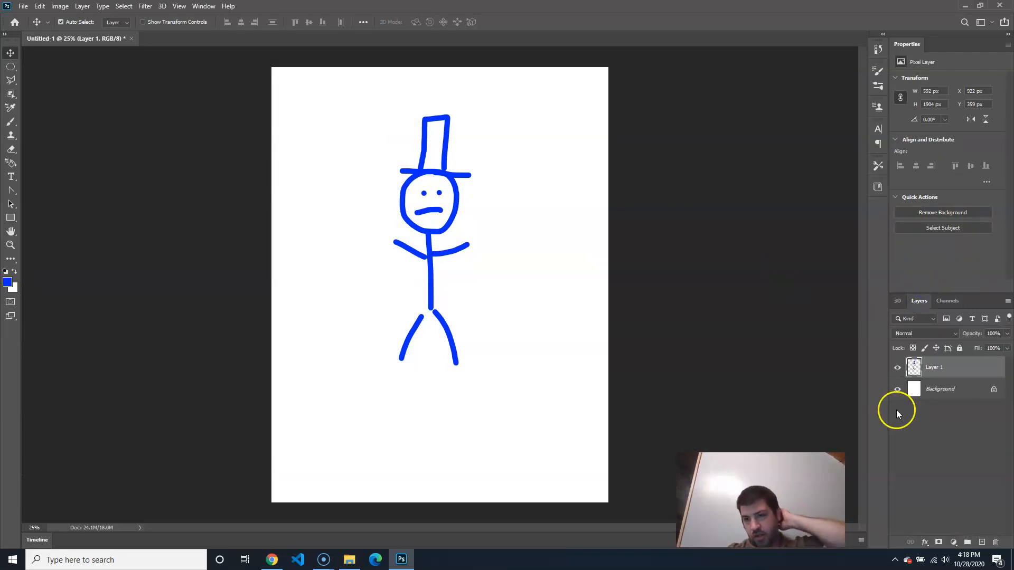
{"action": "left_click_drag", "start_coordinate": [962, 368], "coordinate": [996, 542]}
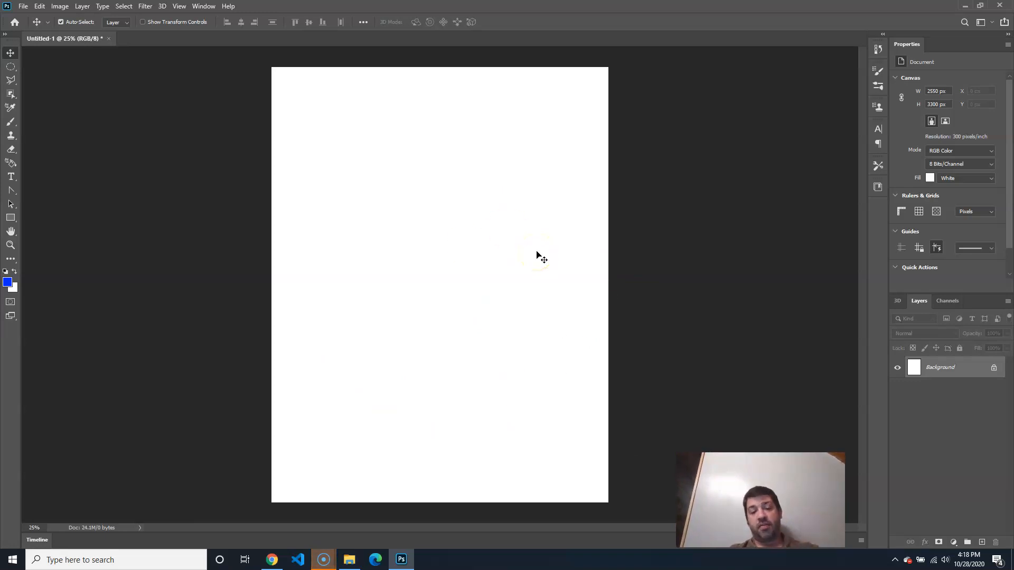
Switch to Chrome and copy the enlarged Pngtree wood texture image from the search results.
{"action": "left_click", "coordinate": [271, 558]}
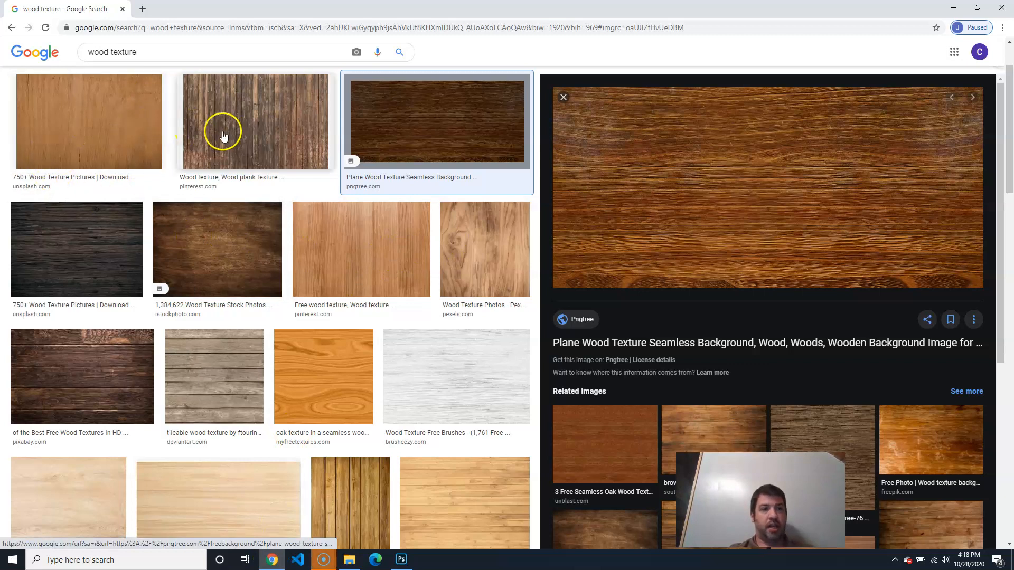
{"action": "right_click", "coordinate": [662, 157]}
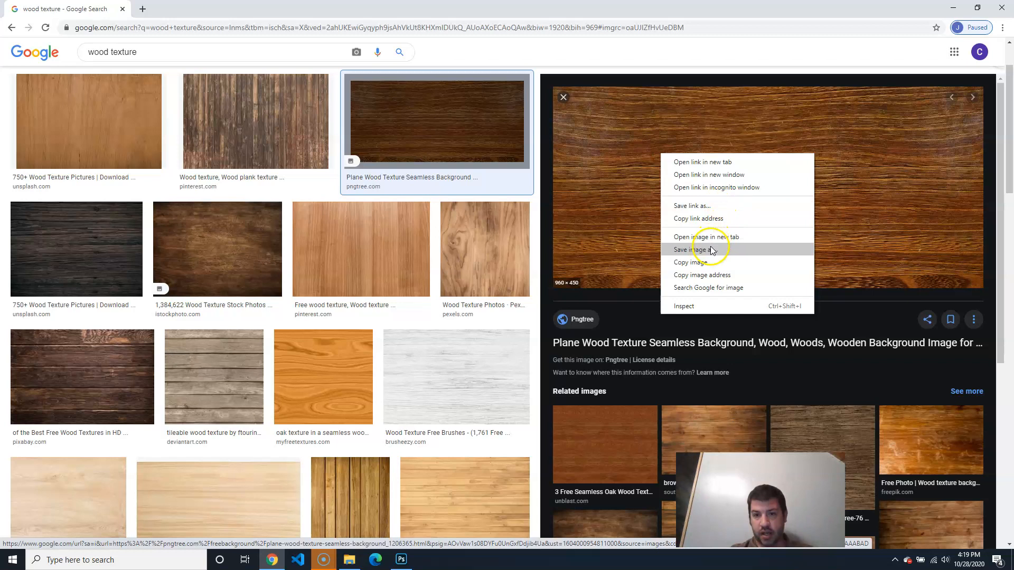
{"action": "left_click", "coordinate": [696, 263]}
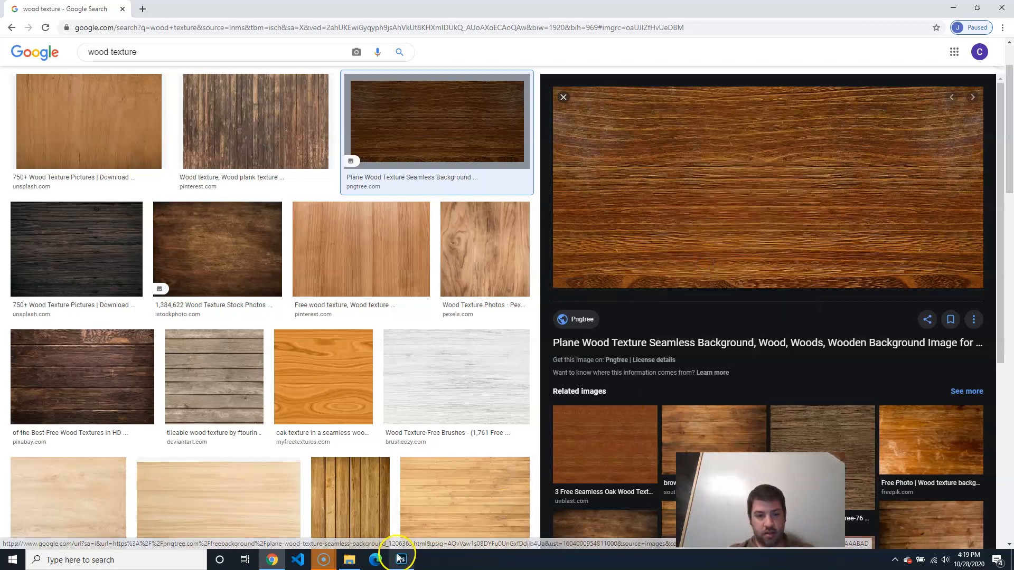
Switch back to Photoshop and paste the wood texture as a new layer near the middle of the canvas.
{"action": "left_click", "coordinate": [401, 559]}
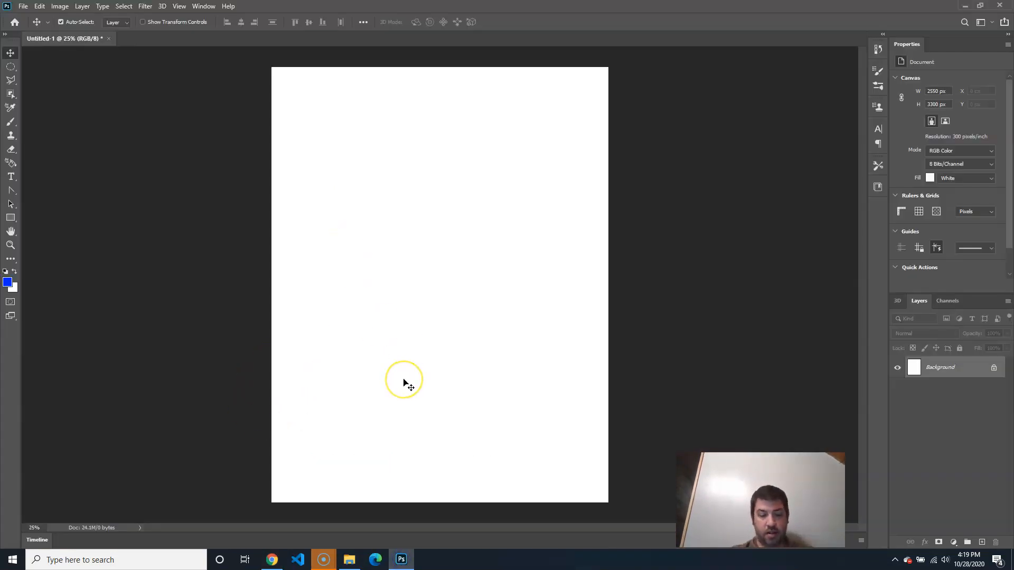
{"action": "key", "text": "ctrl+v"}
{"action": "mouse_move", "coordinate": [470, 276]}
{"action": "left_mouse_down"}
{"action": "mouse_move", "coordinate": [454, 218]}
{"action": "mouse_move", "coordinate": [458, 275]}
{"action": "left_mouse_up"}
{"action": "left_click", "coordinate": [897, 389]}
{"action": "left_click", "coordinate": [897, 389]}
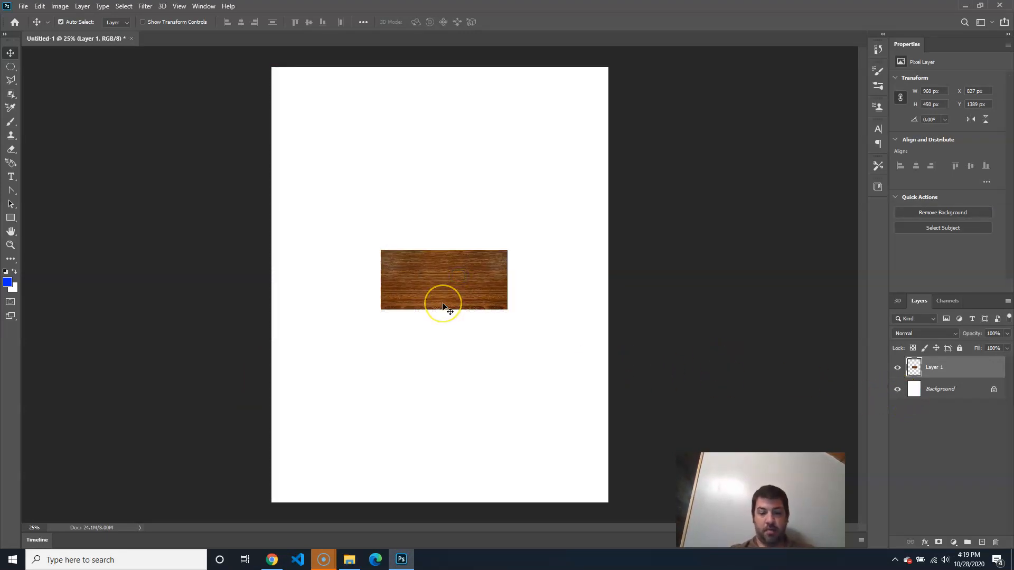
Activate the Elliptical Marquee tool for selecting parts of the wood texture.
{"action": "key", "text": "ctrl+plus"}
{"action": "key", "text": "ctrl+plus"}
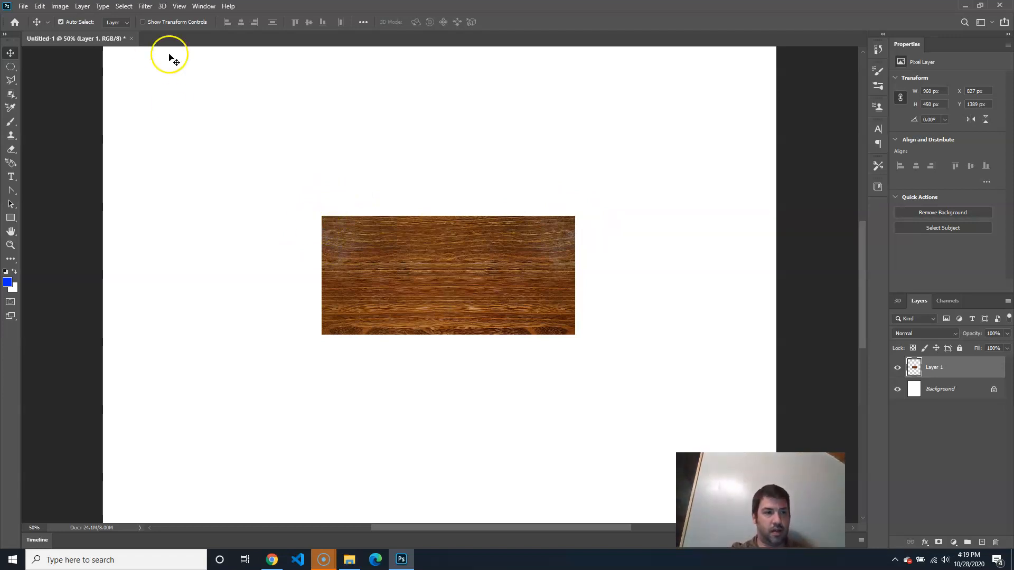
{"action": "left_click_drag", "start_coordinate": [10, 67], "coordinate": [48, 73]}
{"action": "left_click", "coordinate": [54, 78]}
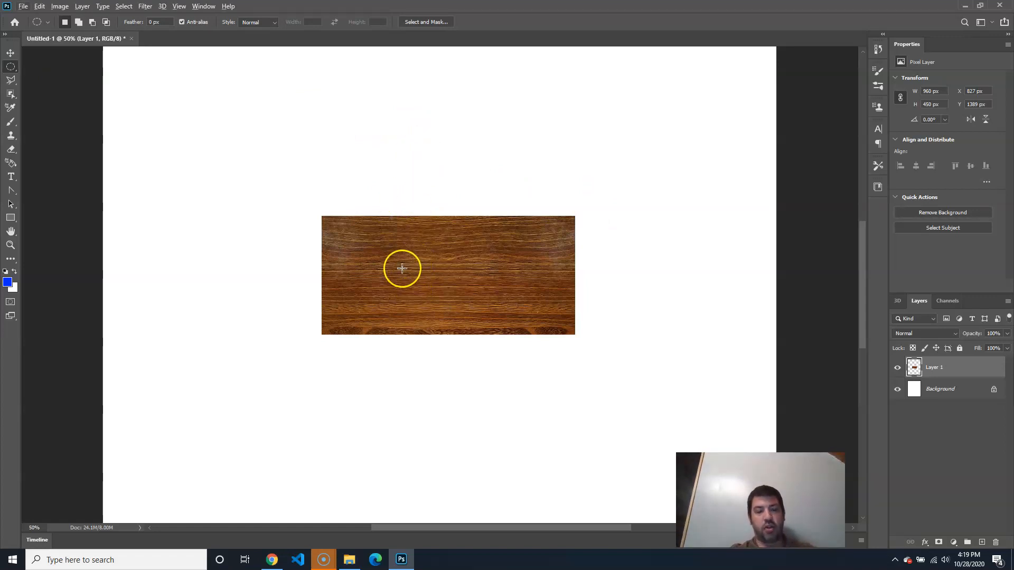
Try out elliptical selections over the middle of the wood texture and clear them.
{"action": "left_click_drag", "start_coordinate": [402, 269], "coordinate": [582, 376]}
{"action": "left_click", "coordinate": [582, 377]}
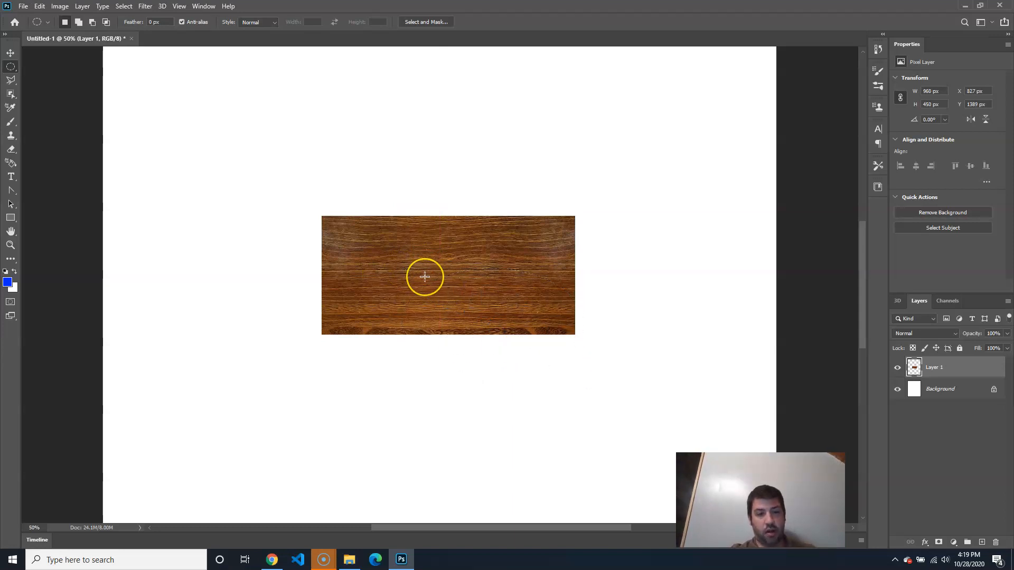
{"action": "left_click_drag", "start_coordinate": [425, 277], "coordinate": [468, 299]}
{"action": "left_click", "coordinate": [468, 300]}
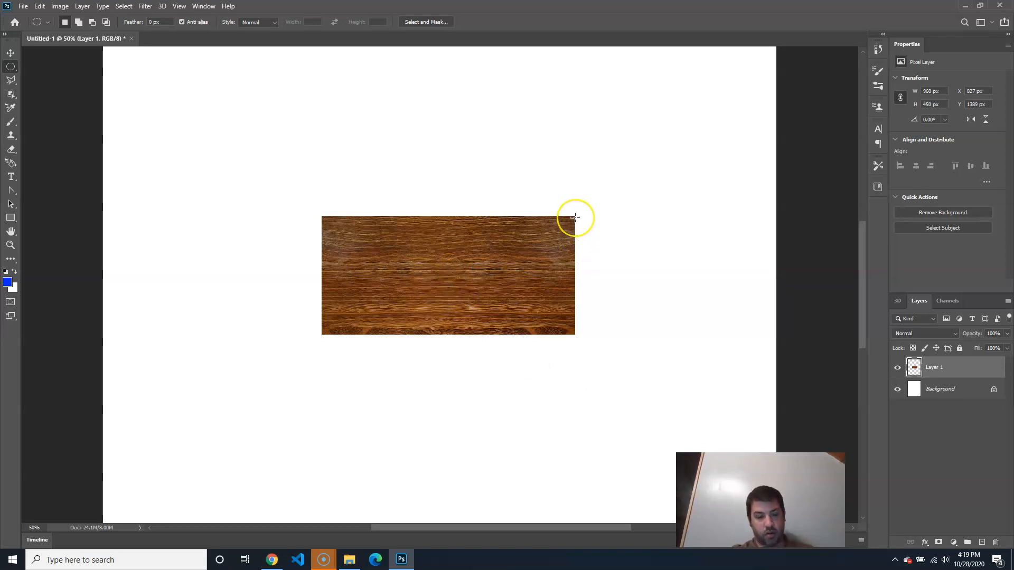
Cut a rounded notch out of all four corners of the wood rectangle using a 100 px circular selection centred on each corner.
{"action": "left_click_drag", "start_coordinate": [575, 218], "coordinate": [587, 231]}
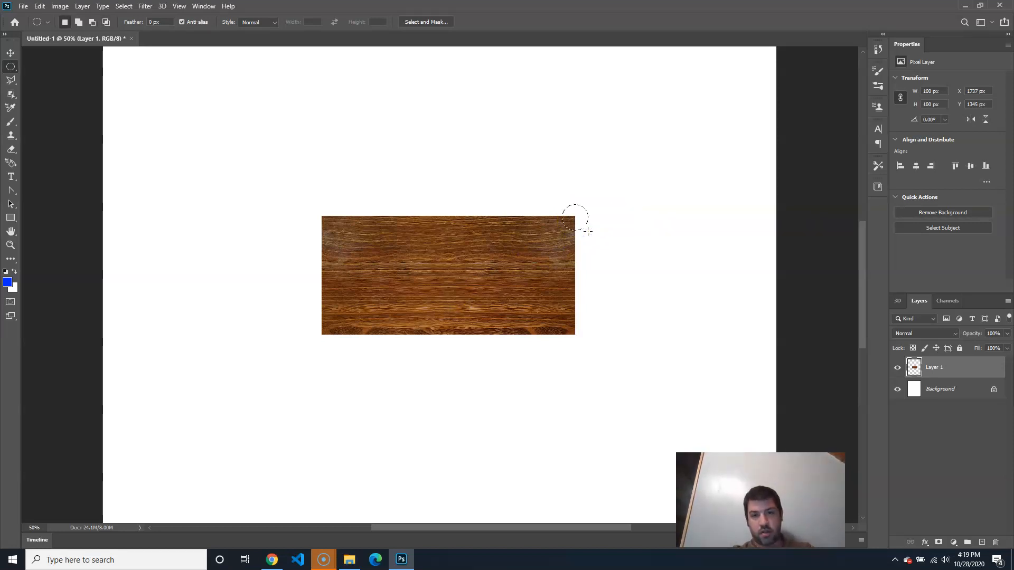
{"action": "left_click_drag", "start_coordinate": [575, 223], "coordinate": [575, 338]}
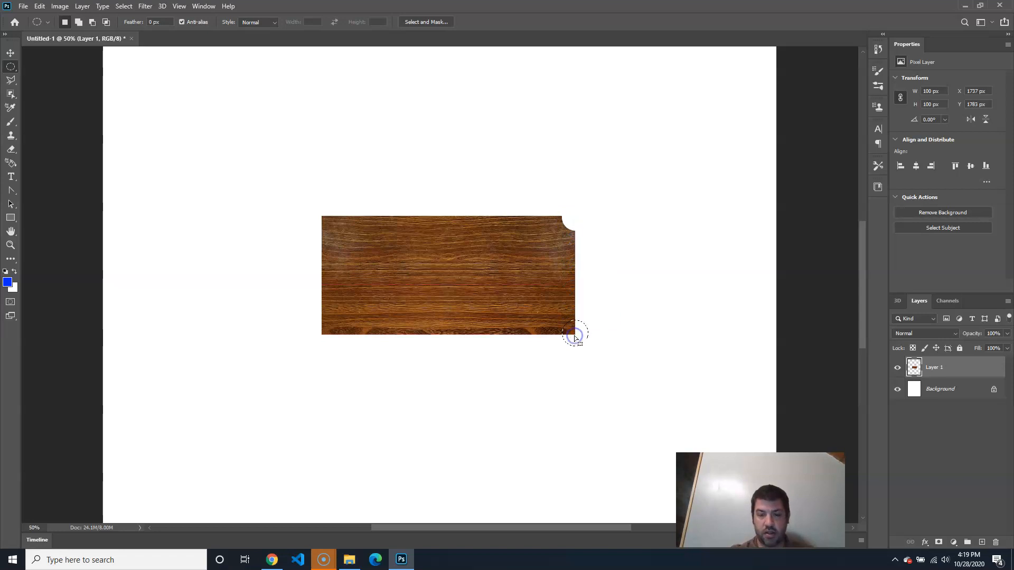
{"action": "left_click_drag", "start_coordinate": [493, 338], "coordinate": [326, 342]}
{"action": "key", "text": "ctrl+z"}
{"action": "key", "text": "Delete"}
{"action": "mouse_move", "coordinate": [579, 338]}
{"action": "left_mouse_down"}
{"action": "mouse_move", "coordinate": [323, 378]}
{"action": "mouse_move", "coordinate": [321, 245]}
{"action": "mouse_move", "coordinate": [331, 222]}
{"action": "left_mouse_up"}
{"action": "key", "text": "Delete"}
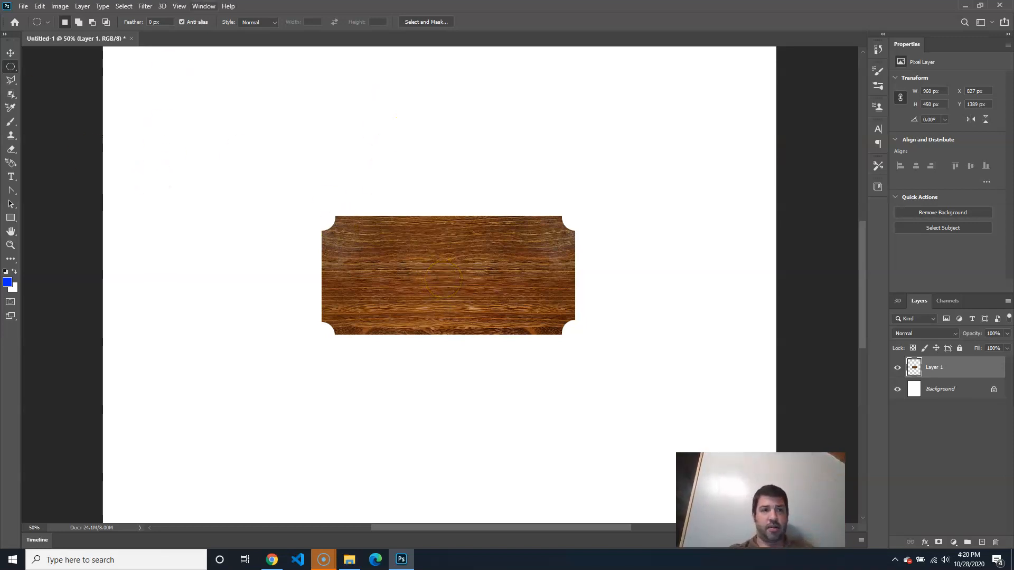
Create a 3D extrusion from the notched wood layer and orbit the camera to view the block from an upper angle.
{"action": "left_click", "coordinate": [160, 6]}
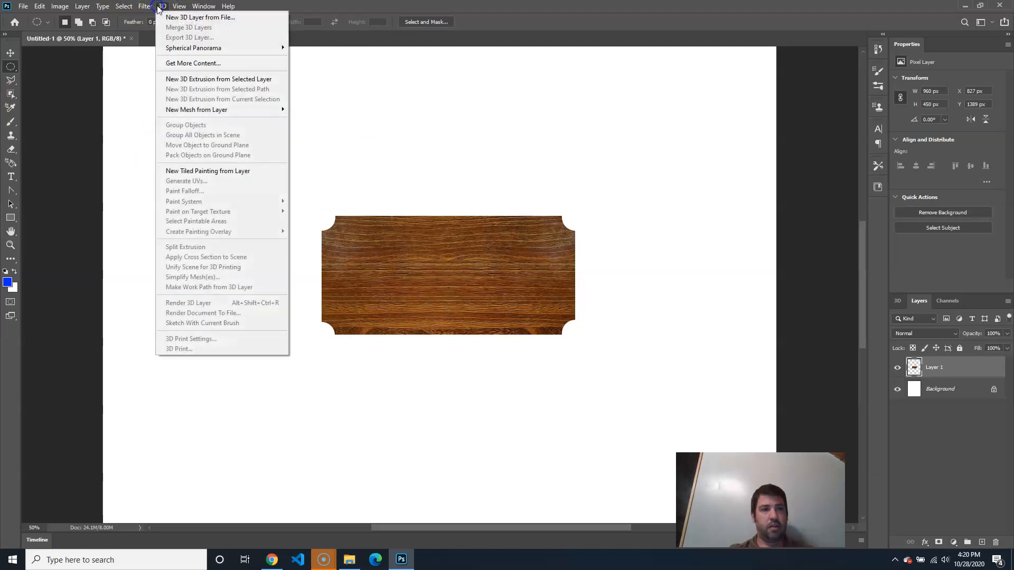
{"action": "left_click", "coordinate": [213, 82]}
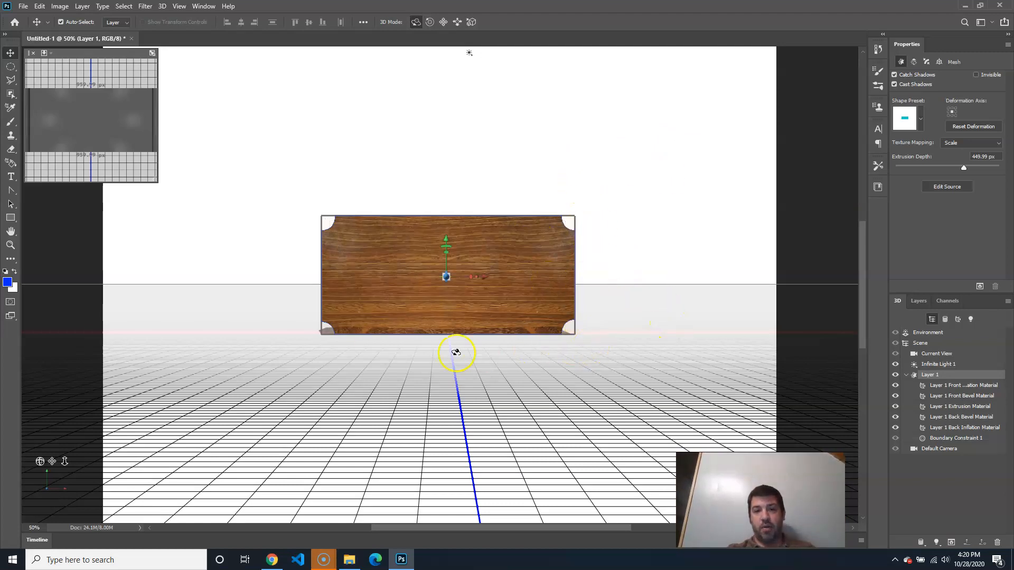
{"action": "left_click", "coordinate": [600, 363]}
{"action": "left_click_drag", "start_coordinate": [704, 375], "coordinate": [631, 398]}
Try rotating the extruded wood block itself, and undo the rotation.
{"action": "left_click", "coordinate": [488, 305]}
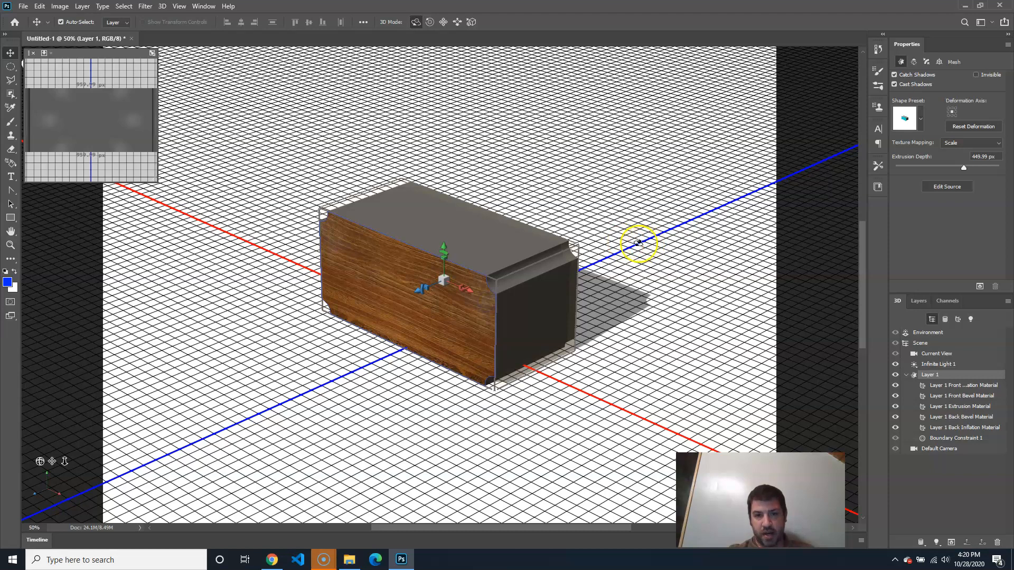
{"action": "left_click_drag", "start_coordinate": [537, 419], "coordinate": [407, 409]}
{"action": "key", "text": "ctrl+z"}
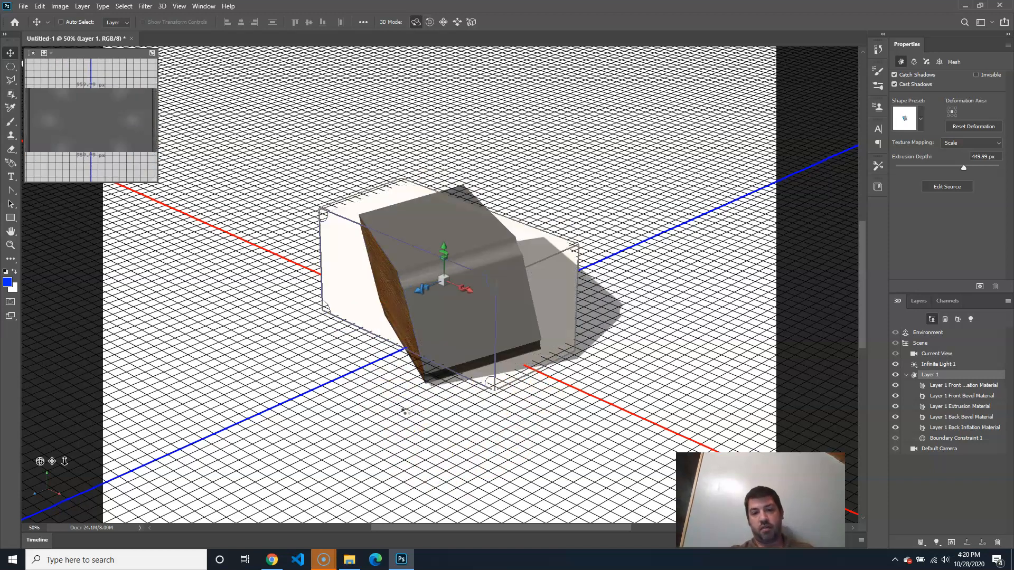
Orbit and pan the 3D camera to examine the wood block nearly from the front.
{"action": "left_click", "coordinate": [606, 409]}
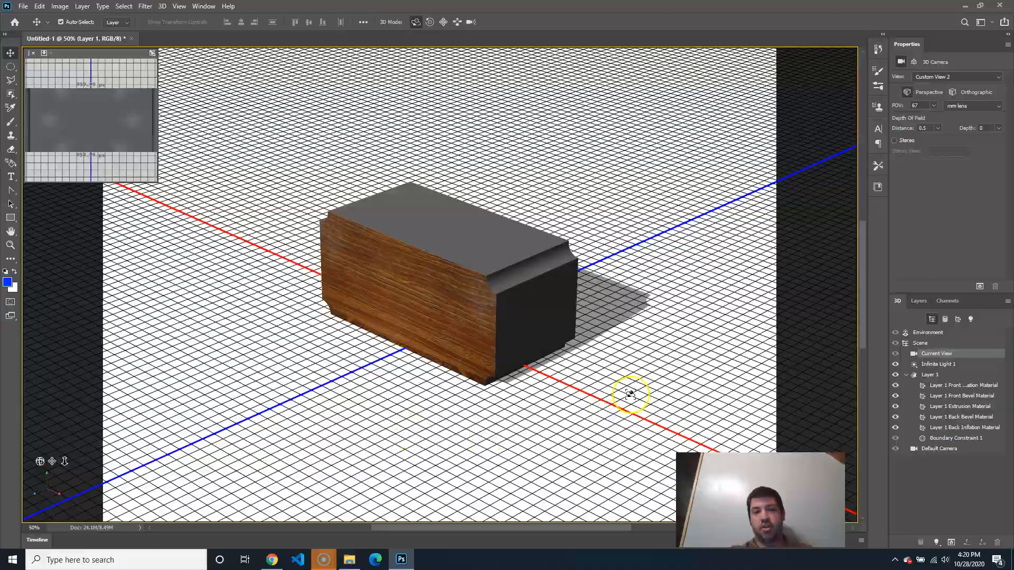
{"action": "left_click_drag", "start_coordinate": [388, 451], "coordinate": [434, 441]}
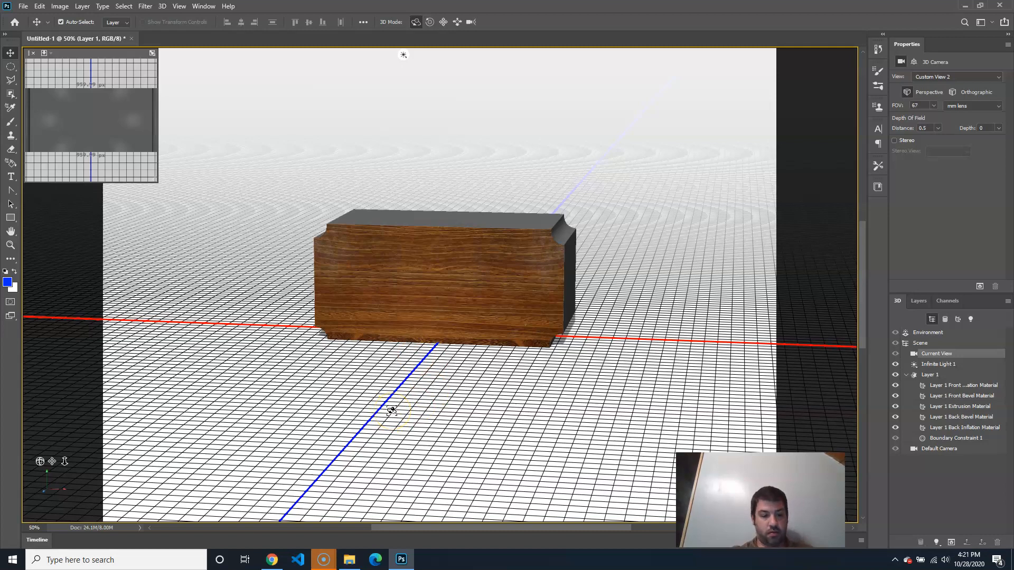
{"action": "mouse_move", "coordinate": [392, 410]}
{"action": "left_mouse_down"}
{"action": "mouse_move", "coordinate": [394, 440]}
{"action": "mouse_move", "coordinate": [419, 403]}
{"action": "mouse_move", "coordinate": [400, 411]}
{"action": "left_mouse_up"}
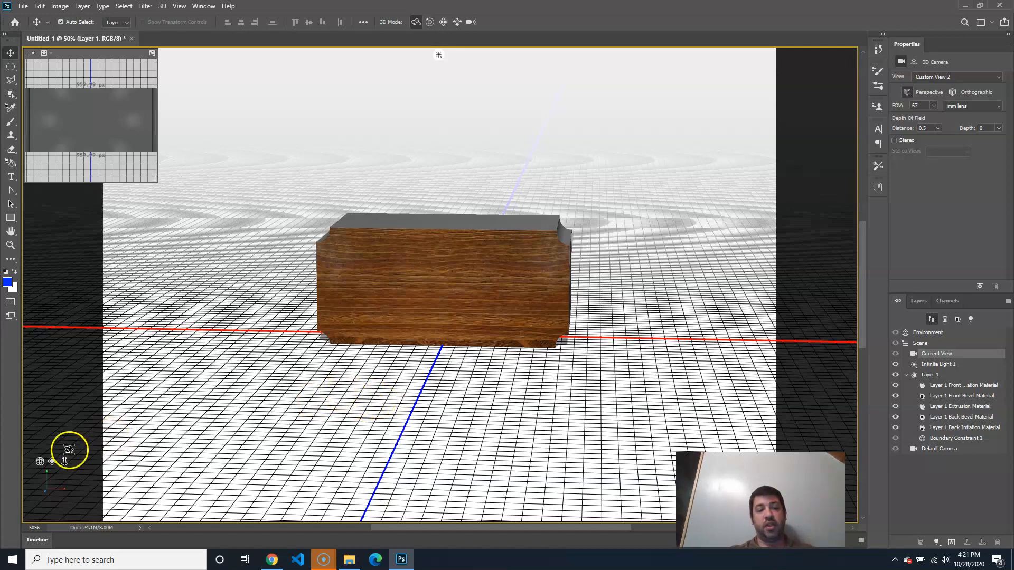
{"action": "mouse_move", "coordinate": [51, 463]}
{"action": "left_mouse_down"}
{"action": "mouse_move", "coordinate": [61, 478]}
{"action": "mouse_move", "coordinate": [61, 468]}
{"action": "left_mouse_up"}
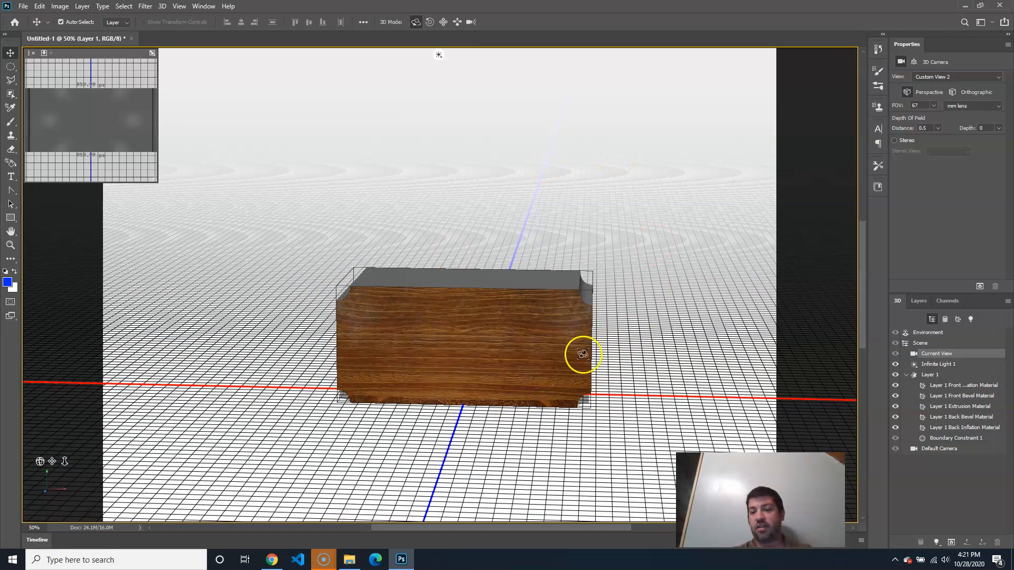
Switch the workspace to Essentials and return to the 3D workspace.
{"action": "left_click", "coordinate": [991, 22]}
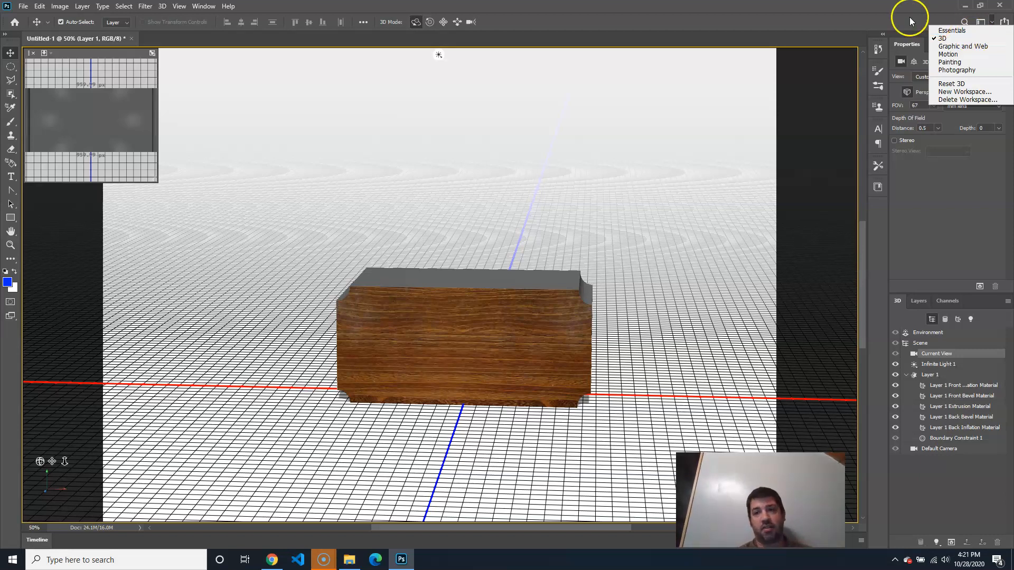
{"action": "left_click", "coordinate": [880, 12]}
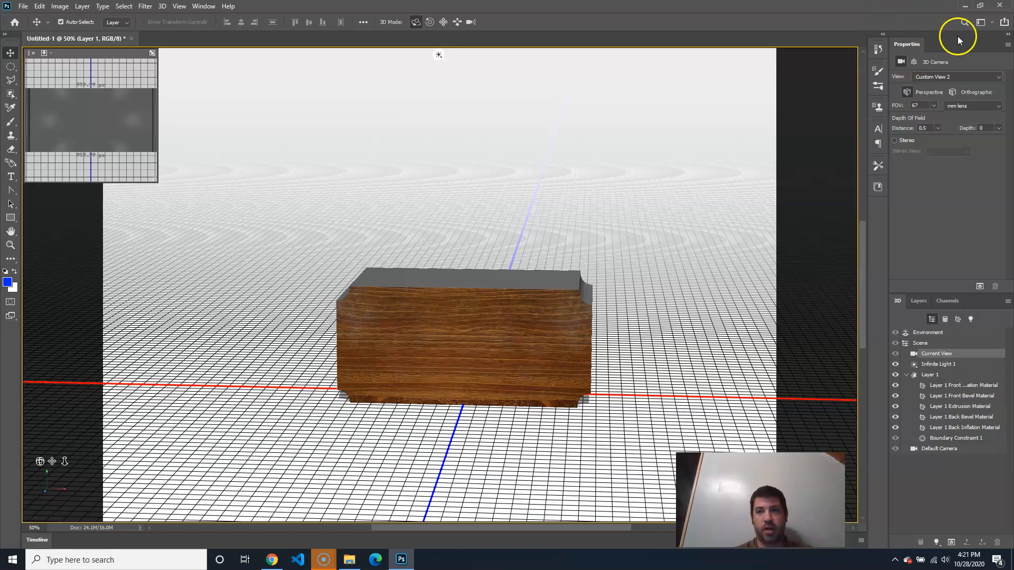
{"action": "left_click", "coordinate": [991, 21]}
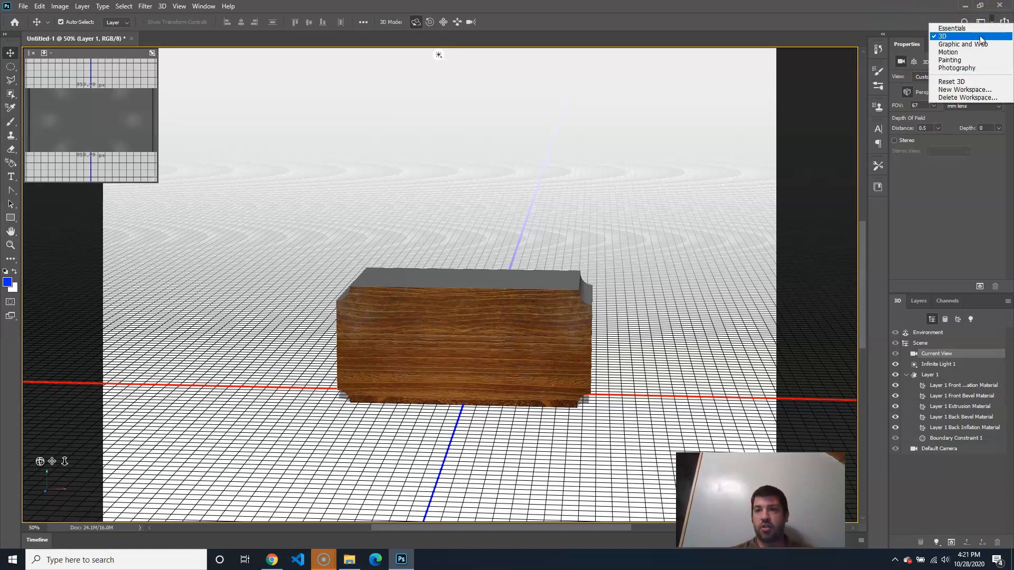
{"action": "left_click", "coordinate": [979, 29]}
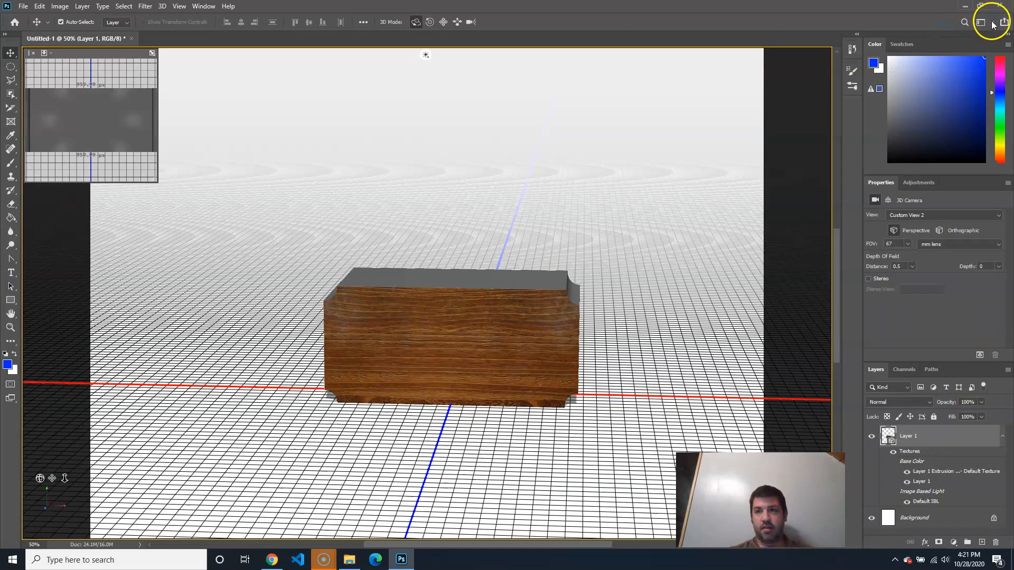
{"action": "left_click", "coordinate": [993, 21]}
{"action": "left_click", "coordinate": [956, 34]}
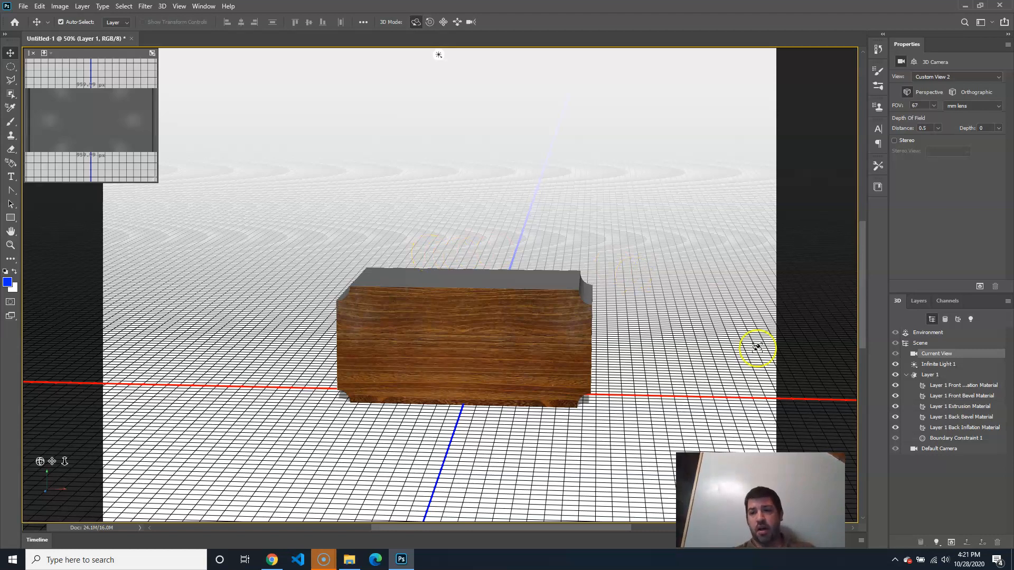
Tilt Infinite Light 1 toward the upper left so the shadow falls beside the block, and select the Layer 1 mesh.
{"action": "left_click", "coordinate": [942, 363]}
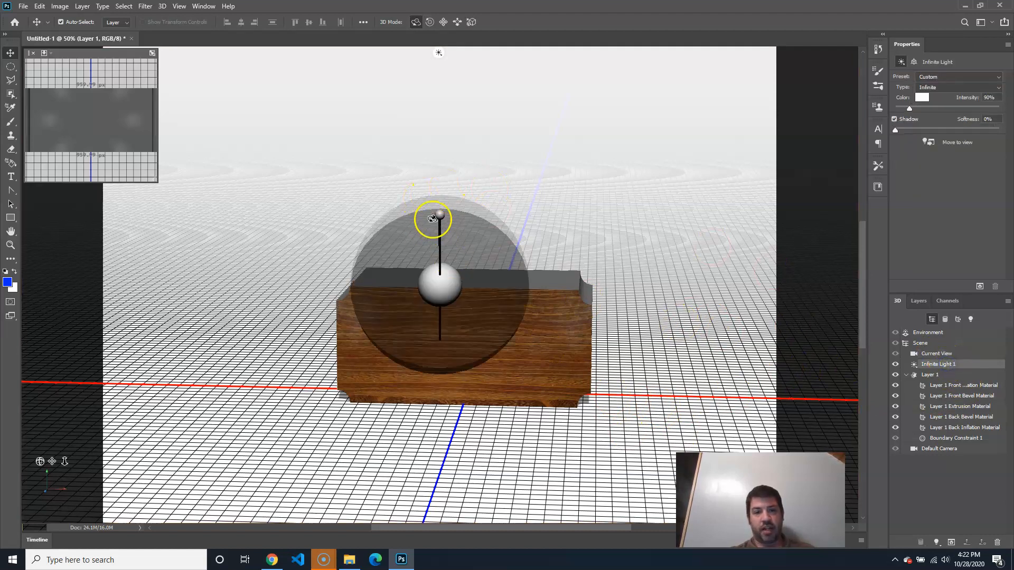
{"action": "left_click_drag", "start_coordinate": [439, 214], "coordinate": [394, 228]}
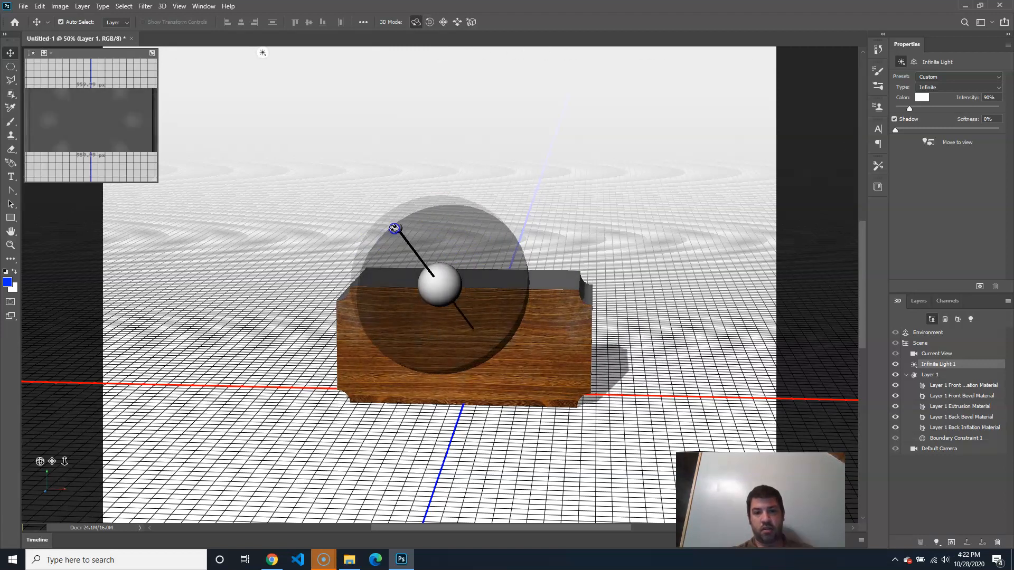
{"action": "left_click", "coordinate": [929, 374]}
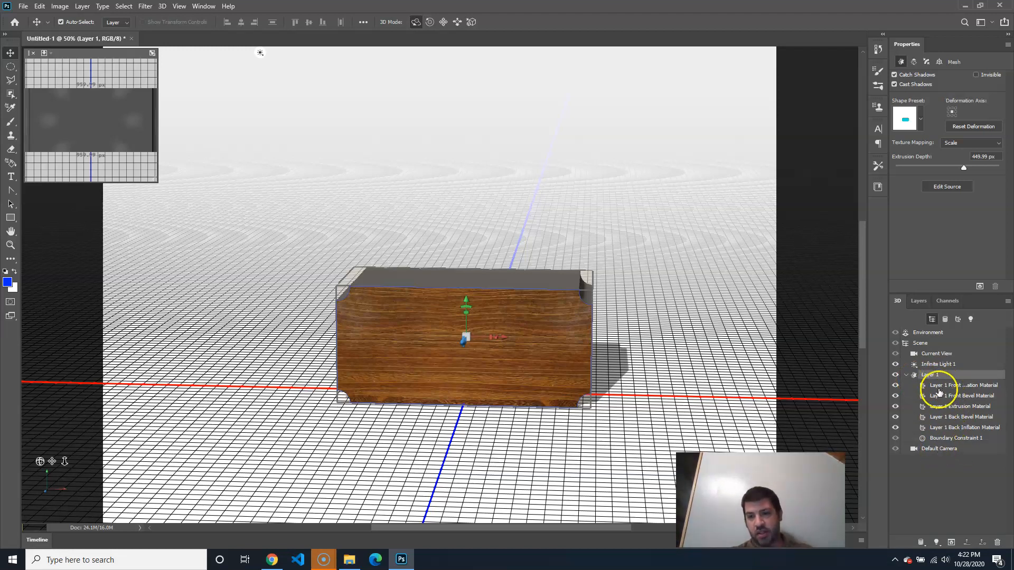
Compare the Default Camera view of the wood block with orbited angles, finishing on the Default Camera view.
{"action": "double_click", "coordinate": [942, 450]}
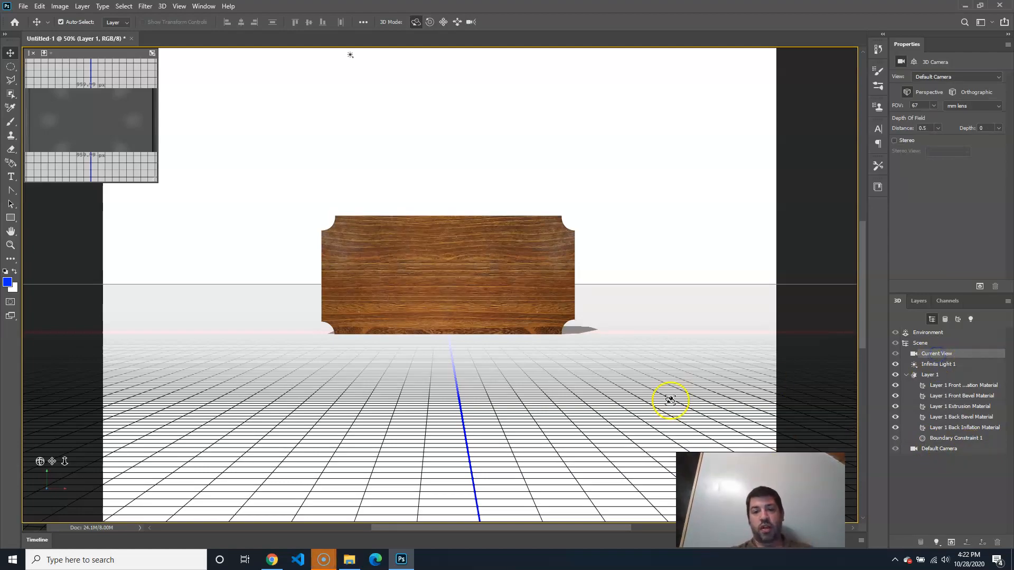
{"action": "left_click_drag", "start_coordinate": [677, 356], "coordinate": [644, 373]}
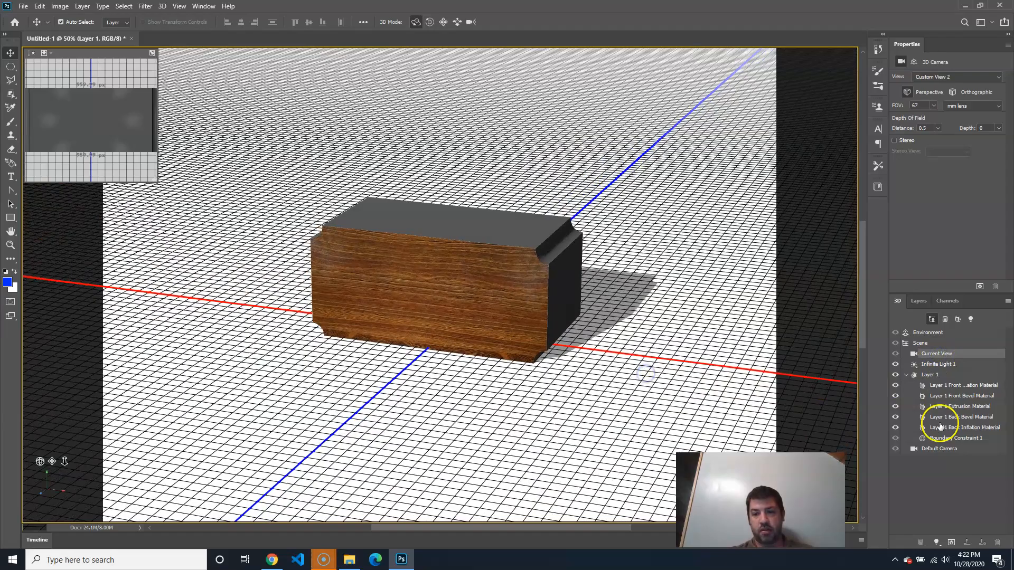
{"action": "left_click", "coordinate": [942, 450]}
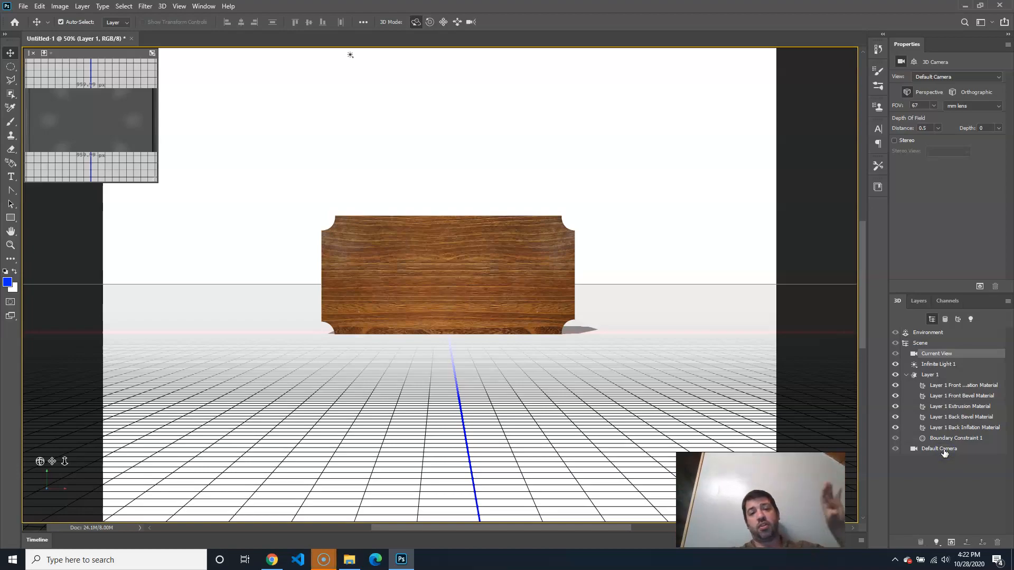
{"action": "left_click_drag", "start_coordinate": [763, 288], "coordinate": [699, 306]}
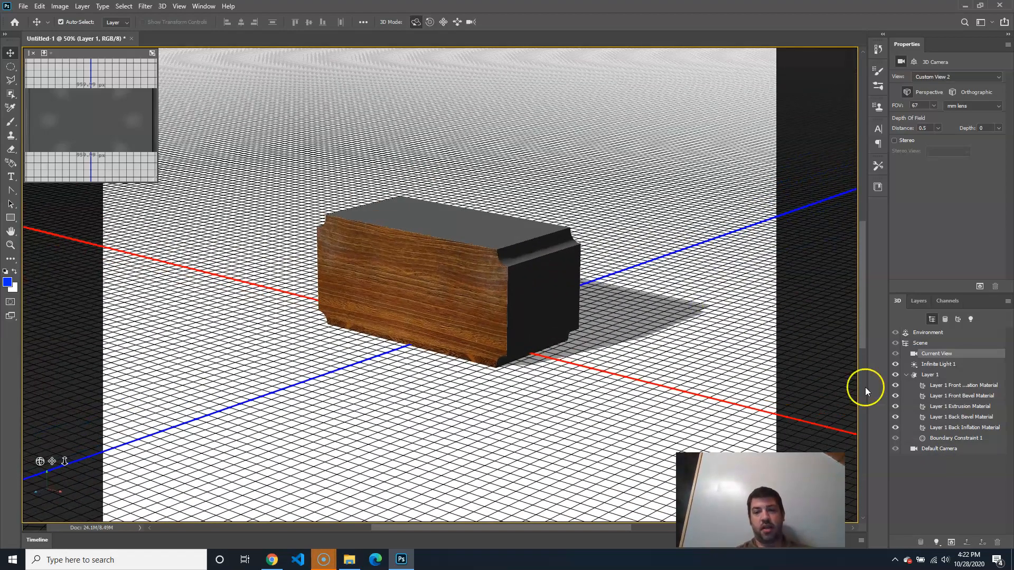
{"action": "left_click", "coordinate": [923, 441]}
{"action": "left_click", "coordinate": [923, 449]}
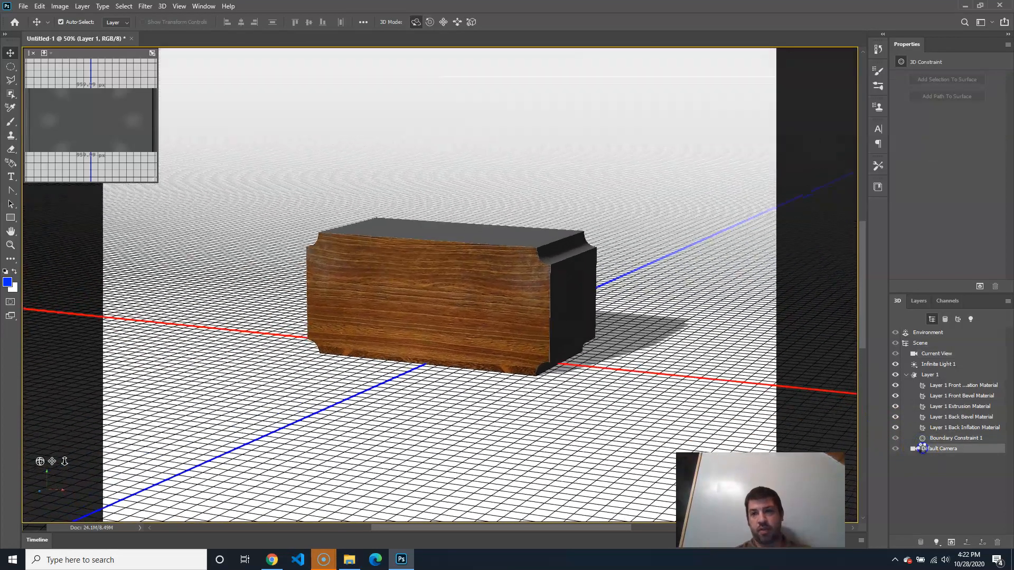
{"action": "left_click", "coordinate": [954, 453]}
{"action": "left_click", "coordinate": [944, 452]}
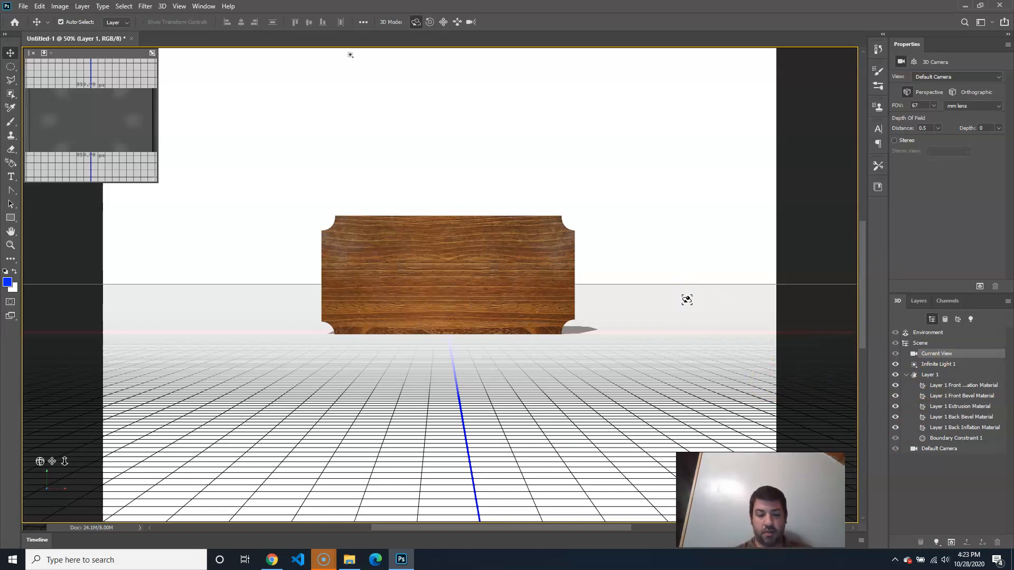
View the whole canvas at 25% zoom and orbit the camera to see the wood block from an upper corner angle.
{"action": "key", "text": "ctrl+minus"}
{"action": "key", "text": "ctrl+minus"}
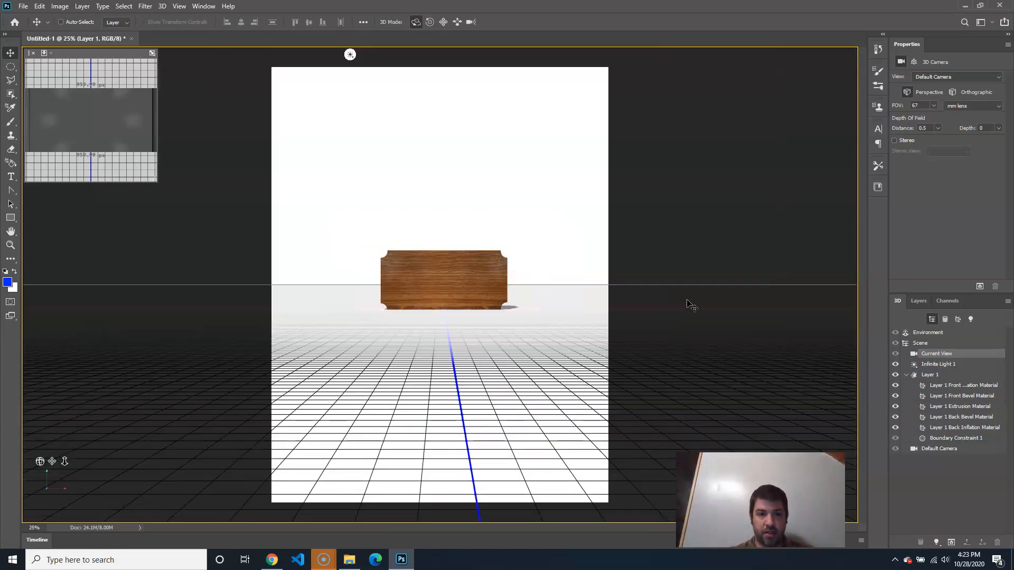
{"action": "left_click", "coordinate": [444, 268], "text": "ctrl"}
{"action": "left_click", "coordinate": [581, 329]}
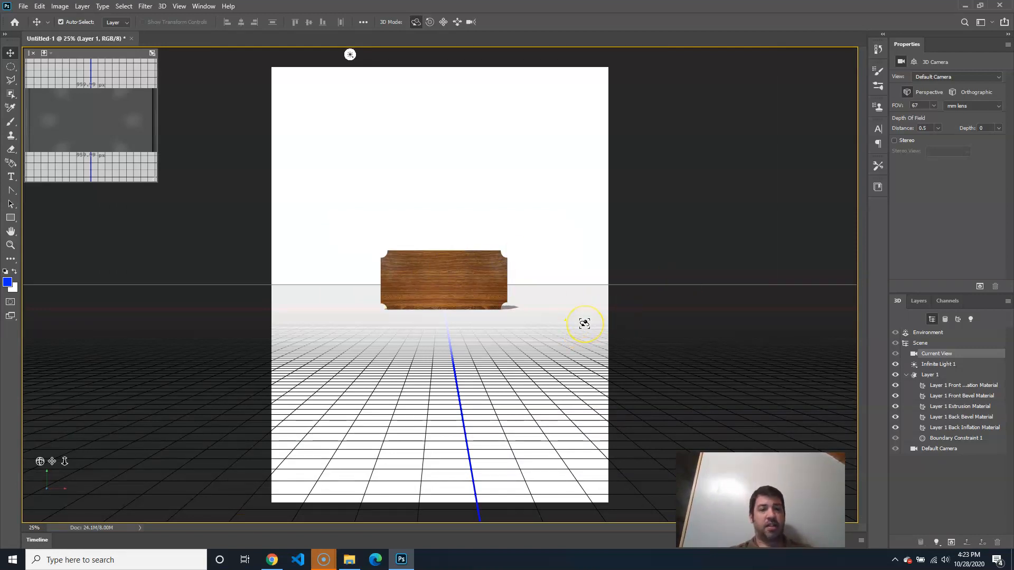
{"action": "left_click", "coordinate": [452, 267]}
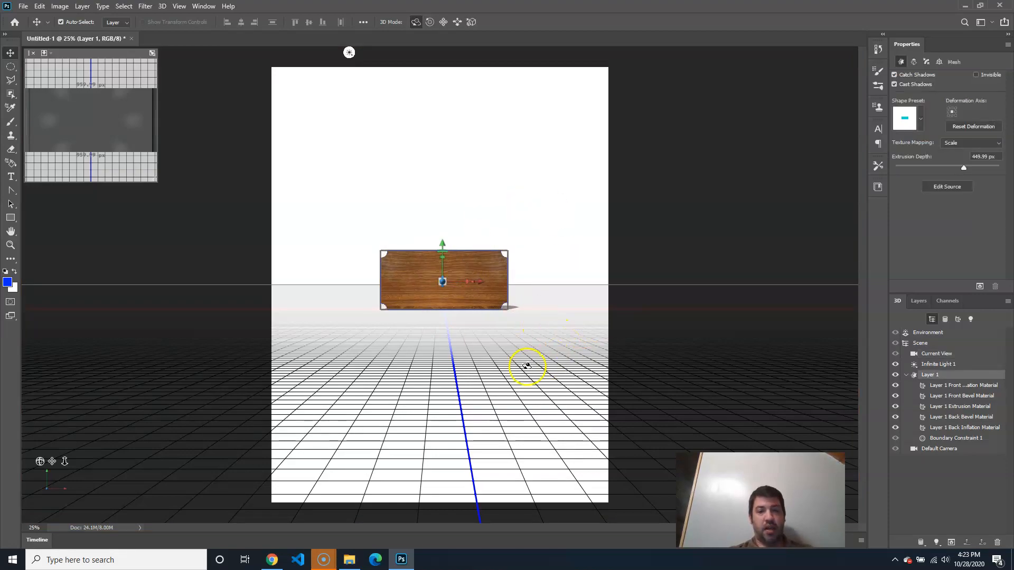
{"action": "left_click", "coordinate": [526, 366]}
{"action": "left_click_drag", "start_coordinate": [548, 351], "coordinate": [495, 367]}
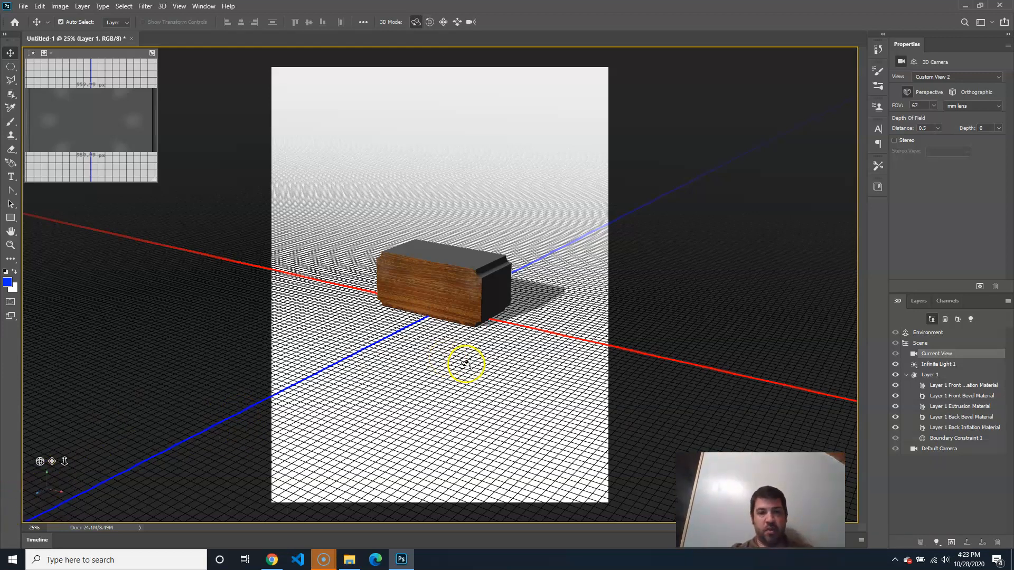
{"action": "left_click_drag", "start_coordinate": [451, 412], "coordinate": [470, 415]}
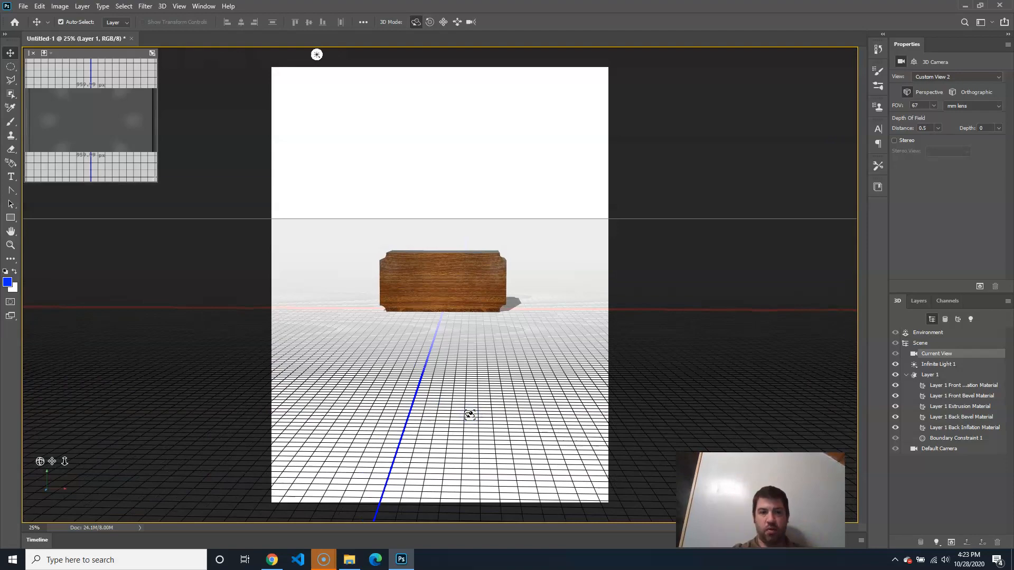
{"action": "left_click_drag", "start_coordinate": [526, 384], "coordinate": [462, 406]}
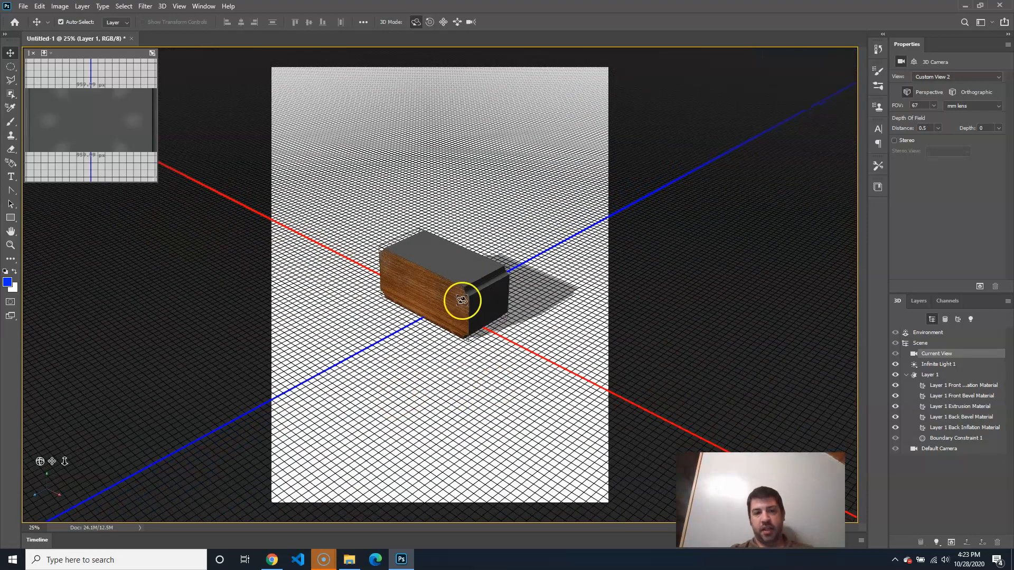
Try moving the wood block and rotating it around the X axis, and undo the change.
{"action": "left_click", "coordinate": [438, 288]}
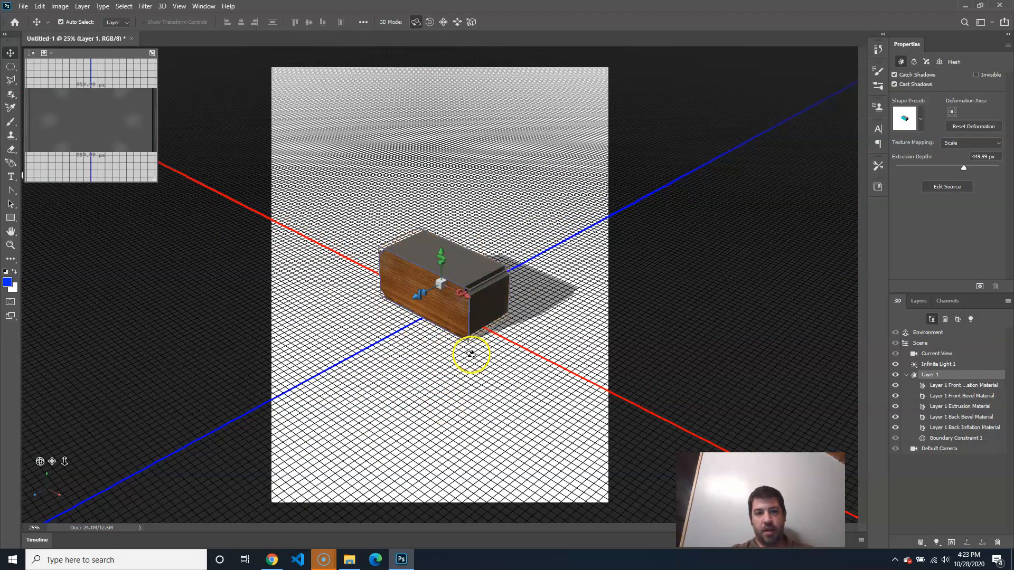
{"action": "mouse_move", "coordinate": [453, 414]}
{"action": "left_mouse_down"}
{"action": "mouse_move", "coordinate": [475, 414]}
{"action": "mouse_move", "coordinate": [450, 413]}
{"action": "left_mouse_up"}
{"action": "left_click_drag", "start_coordinate": [479, 292], "coordinate": [398, 362]}
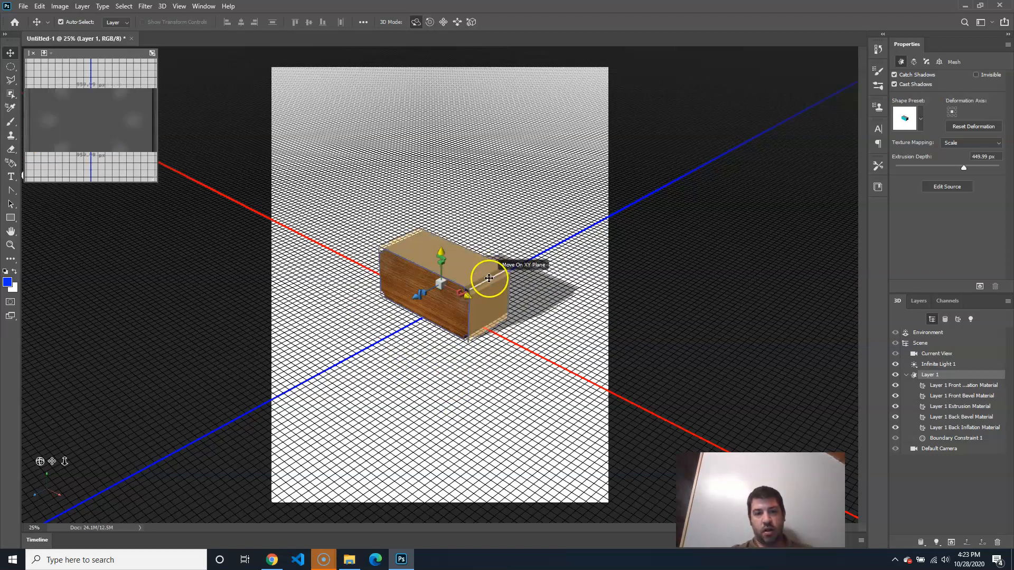
{"action": "mouse_move", "coordinate": [493, 271]}
{"action": "left_mouse_down"}
{"action": "mouse_move", "coordinate": [506, 270]}
{"action": "mouse_move", "coordinate": [492, 268]}
{"action": "mouse_move", "coordinate": [519, 317]}
{"action": "mouse_move", "coordinate": [494, 306]}
{"action": "mouse_move", "coordinate": [481, 278]}
{"action": "left_mouse_up"}
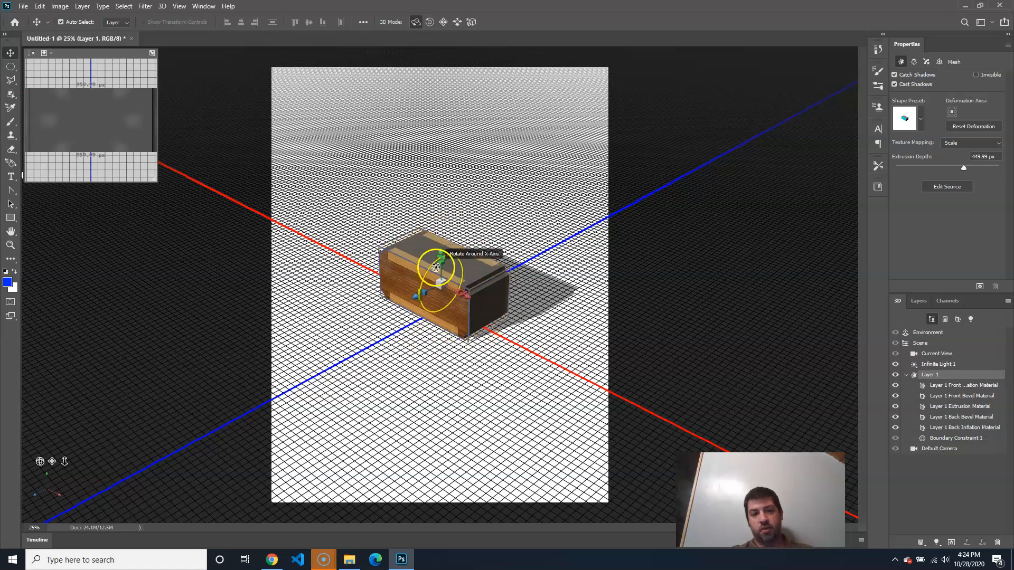
{"action": "left_click_drag", "start_coordinate": [439, 249], "coordinate": [439, 227]}
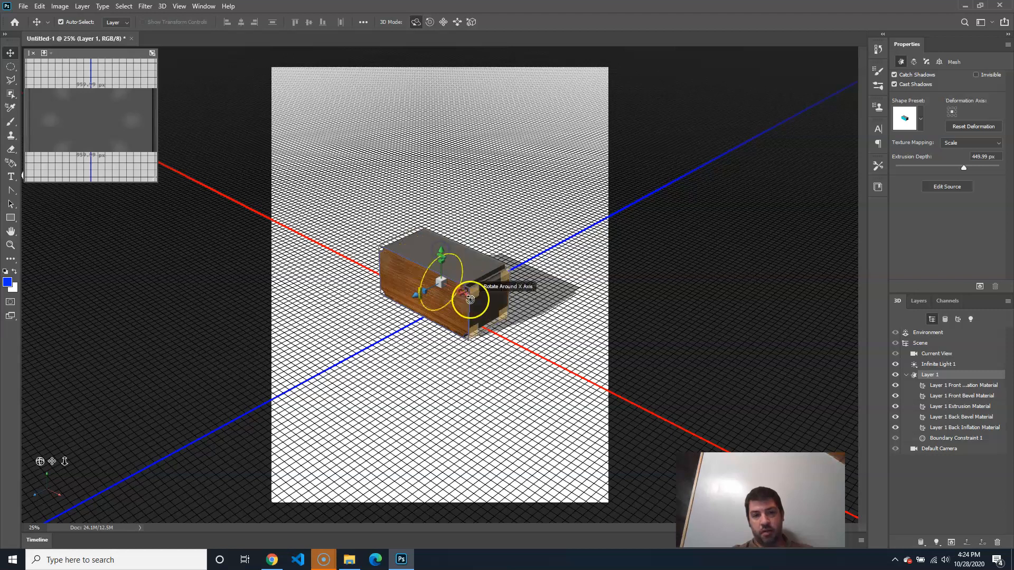
{"action": "left_click_drag", "start_coordinate": [470, 299], "coordinate": [408, 316]}
{"action": "key", "text": "ctrl+z"}
{"action": "key", "text": "ctrl+plus"}
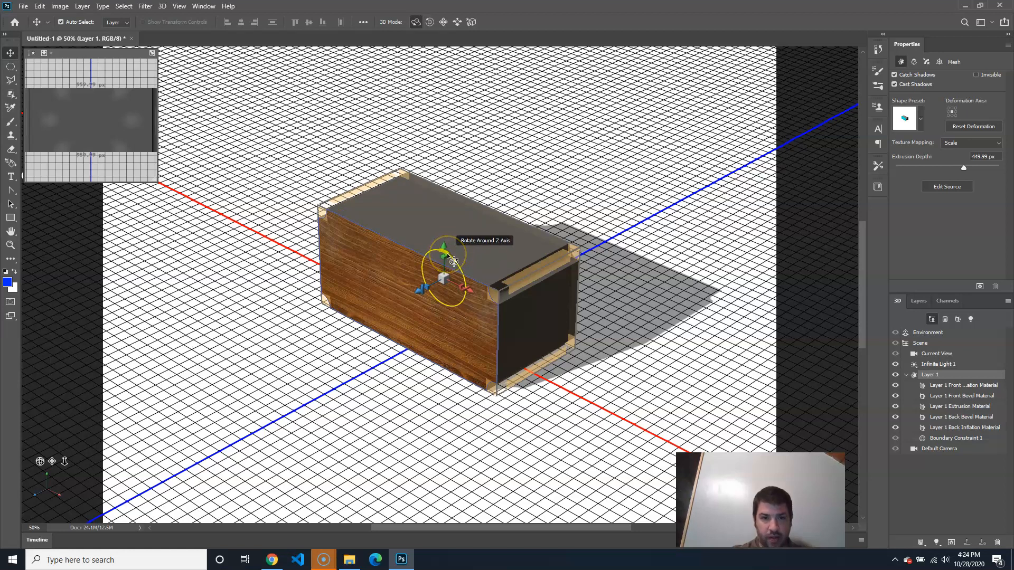
Try out the wood block's axis controls, undo the unwanted change, and scale the block up uniformly.
{"action": "left_click_drag", "start_coordinate": [475, 291], "coordinate": [436, 284]}
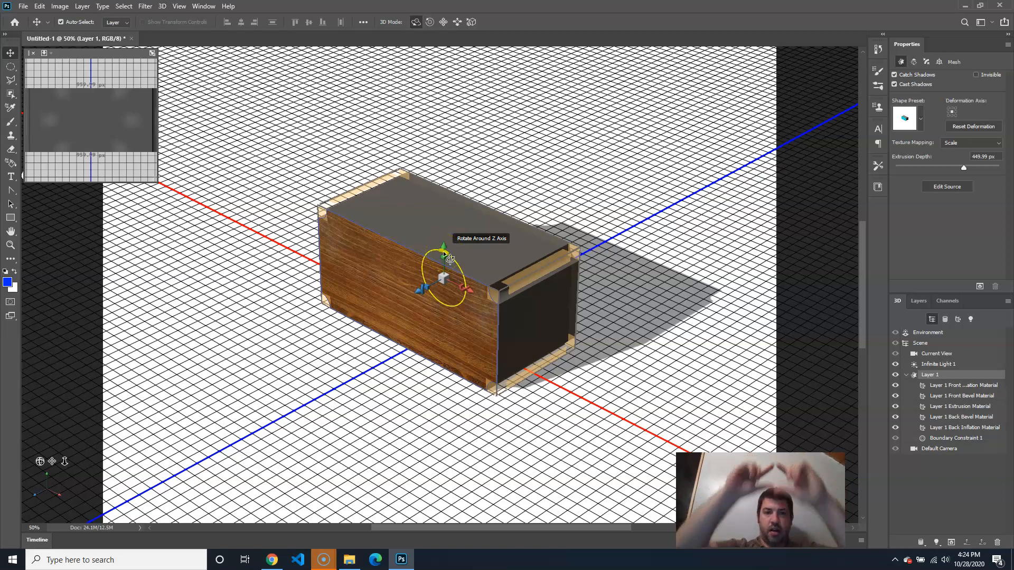
{"action": "left_click", "coordinate": [443, 254]}
{"action": "mouse_move", "coordinate": [442, 254]}
{"action": "left_mouse_down"}
{"action": "mouse_move", "coordinate": [445, 106]}
{"action": "mouse_move", "coordinate": [437, 166]}
{"action": "mouse_move", "coordinate": [445, 253]}
{"action": "left_mouse_up"}
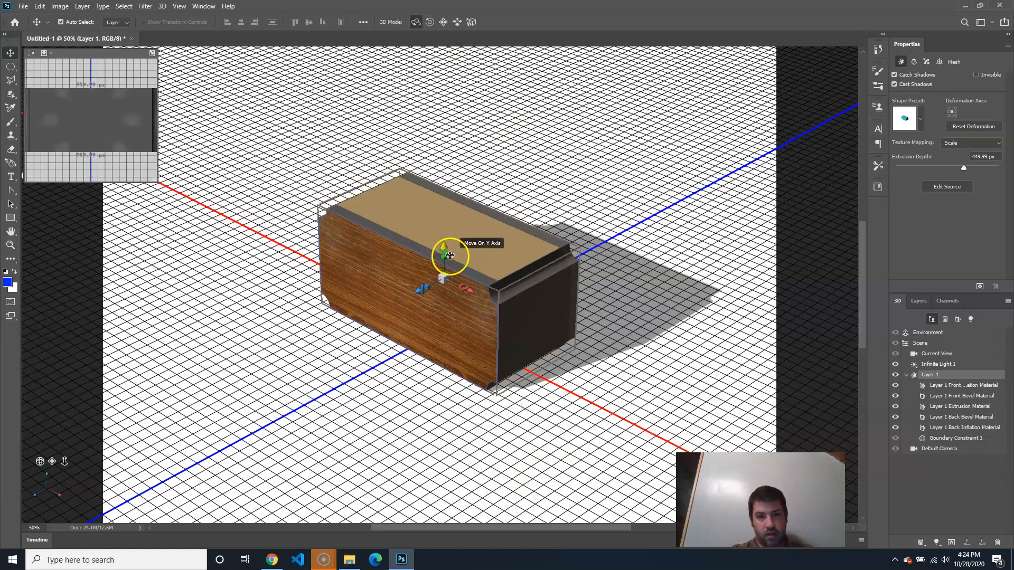
{"action": "left_click_drag", "start_coordinate": [464, 288], "coordinate": [365, 188]}
{"action": "key", "text": "ctrl+z"}
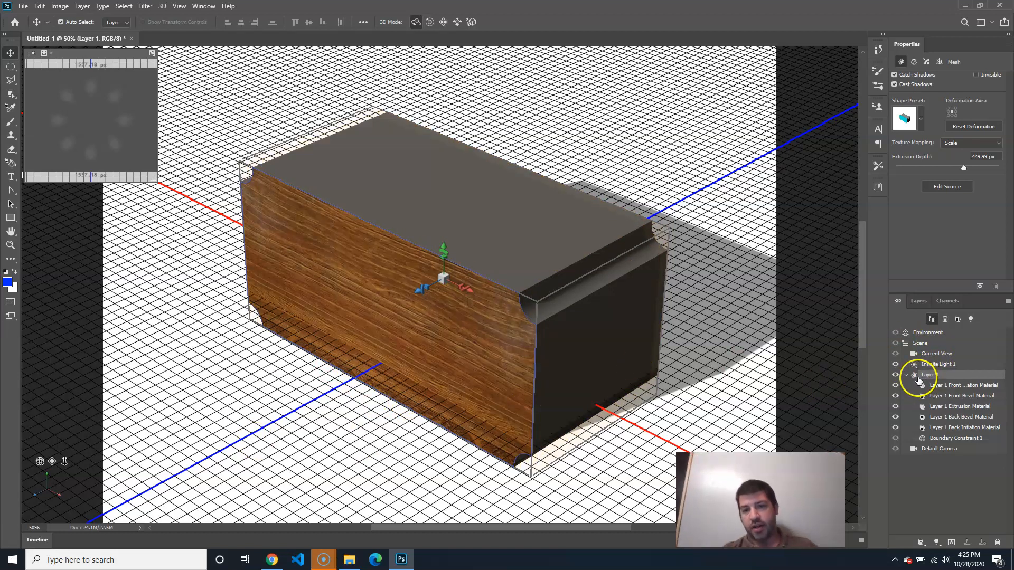
Check the 3D block's entry and textures in the layer list, and return to the 3D scene list.
{"action": "left_click", "coordinate": [919, 300]}
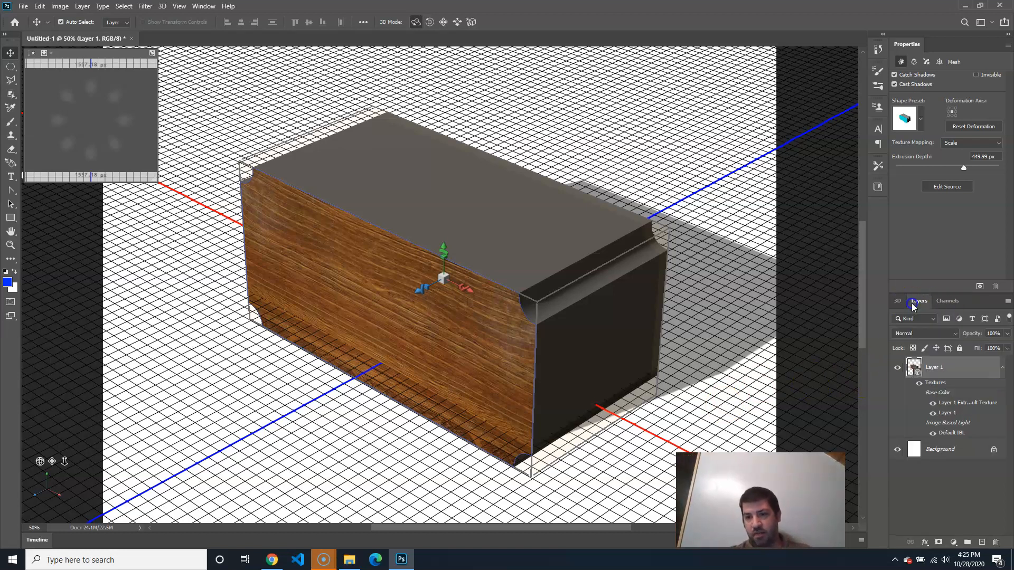
{"action": "double_click", "coordinate": [900, 301]}
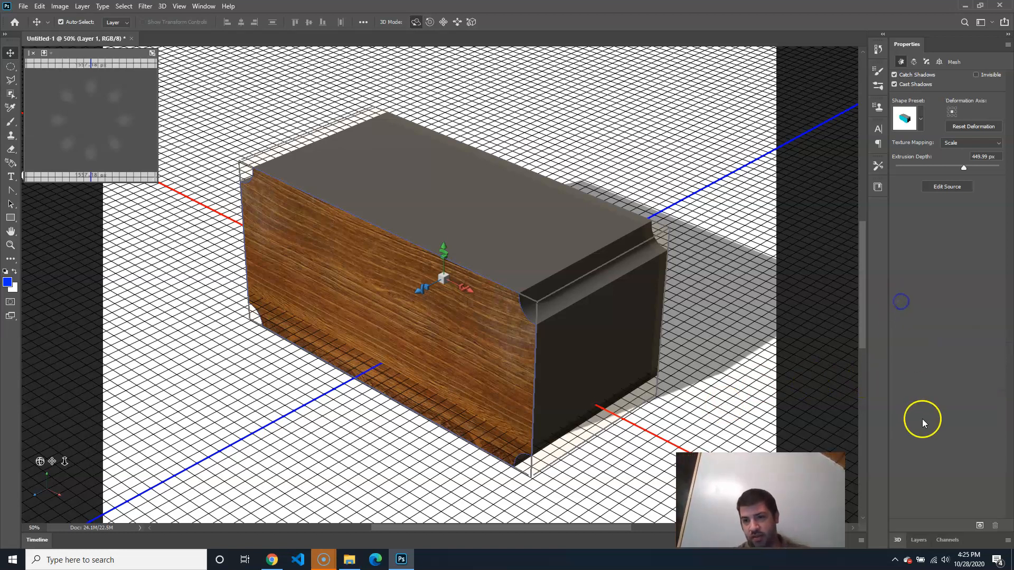
{"action": "left_click", "coordinate": [907, 538]}
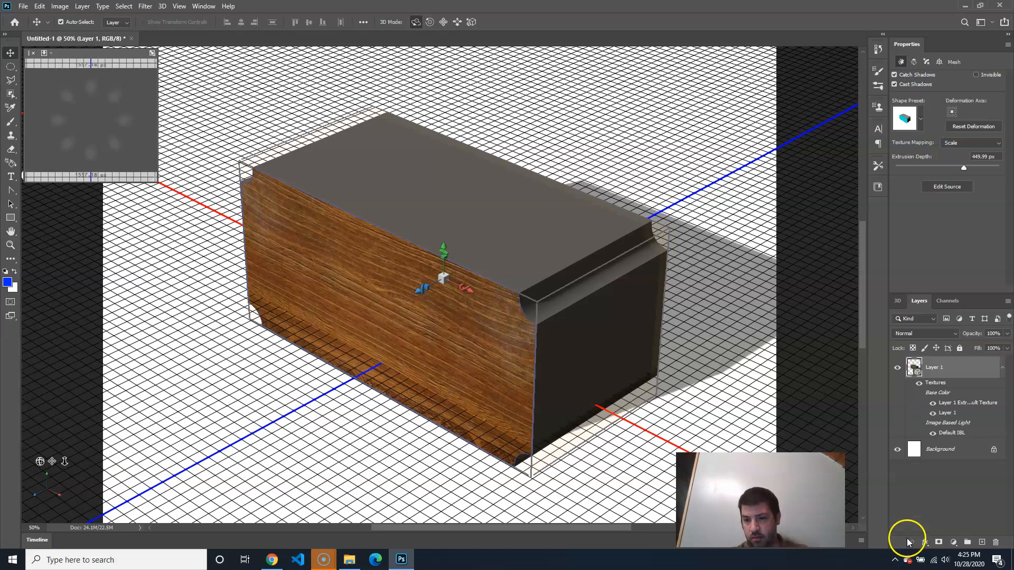
{"action": "left_click", "coordinate": [898, 301]}
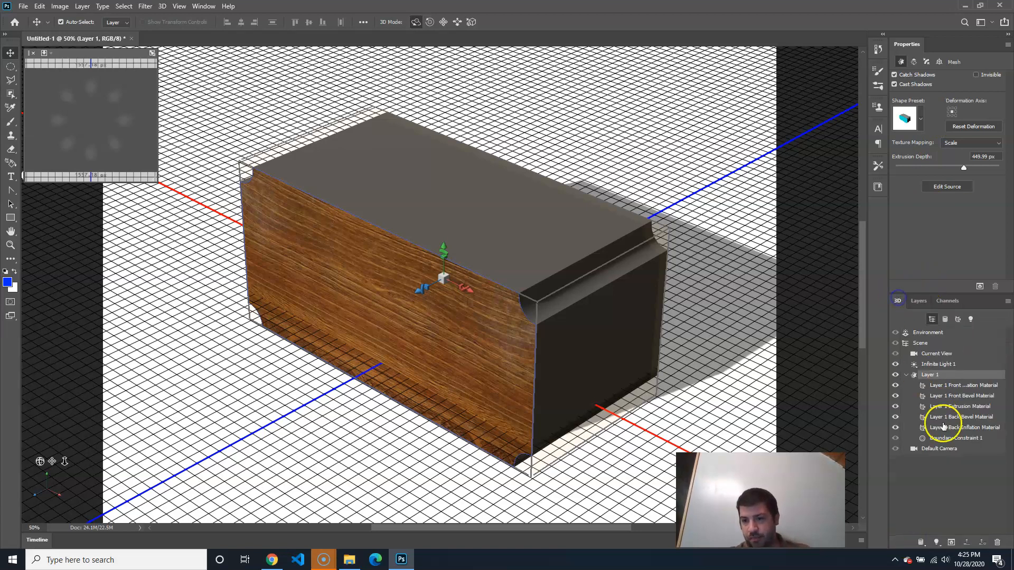
Examine the block's front inflation, front bevel, extrusion, back bevel and back inflation materials and its boundary constraint.
{"action": "left_click", "coordinate": [933, 381]}
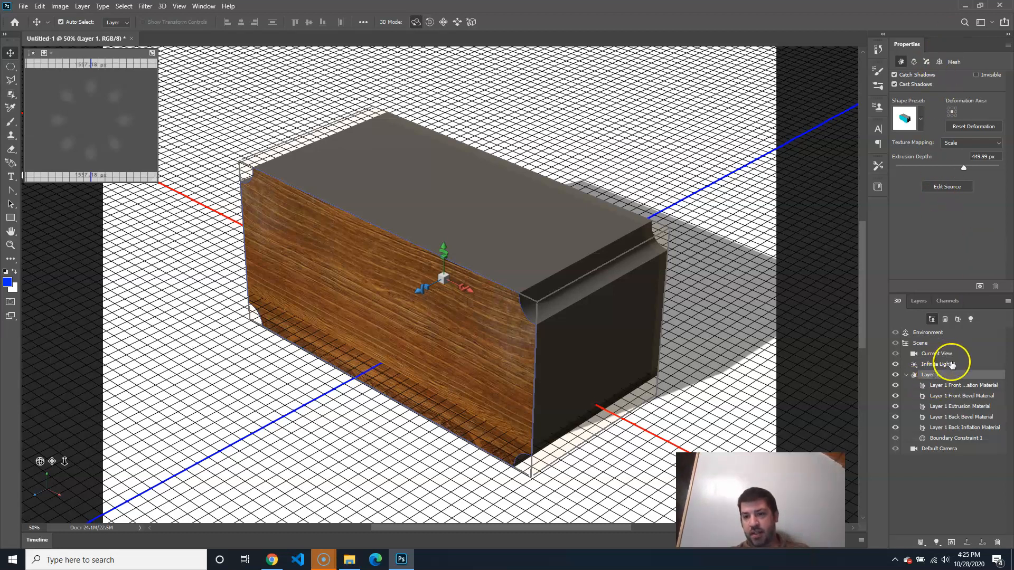
{"action": "left_click", "coordinate": [955, 387]}
{"action": "left_click", "coordinate": [953, 397]}
{"action": "left_click", "coordinate": [950, 416]}
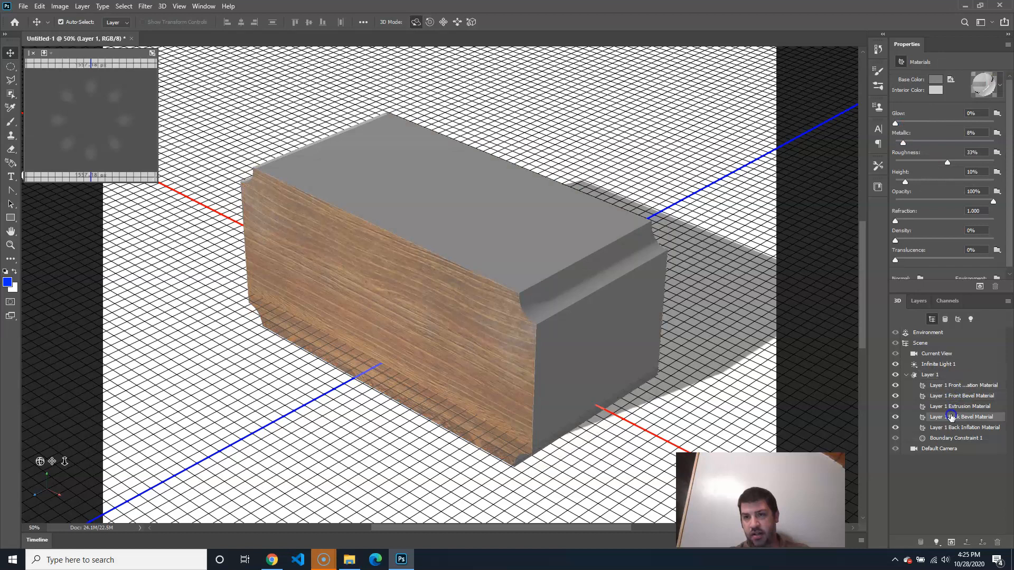
{"action": "left_click", "coordinate": [947, 439]}
{"action": "left_click", "coordinate": [955, 428]}
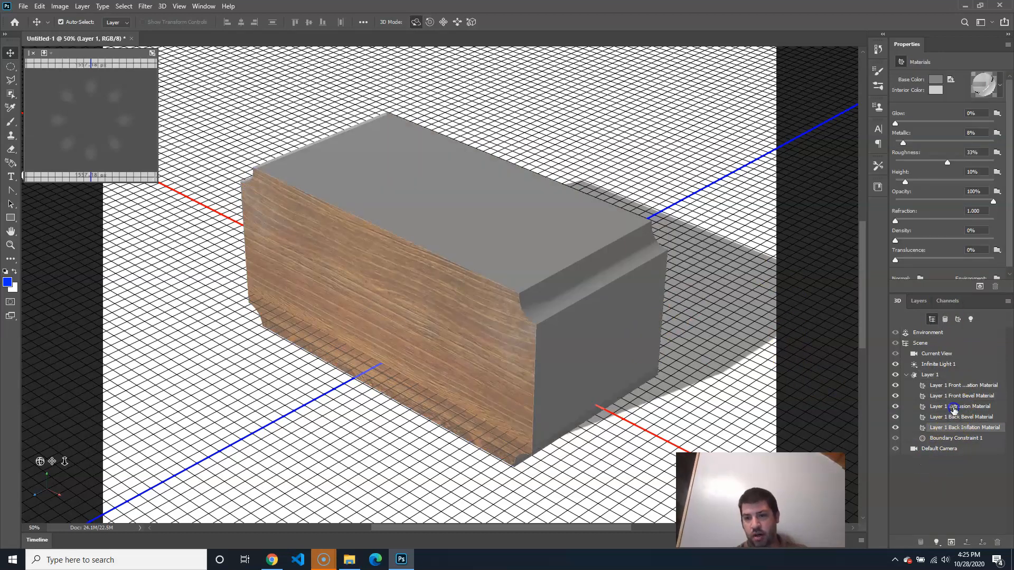
{"action": "left_click", "coordinate": [953, 407]}
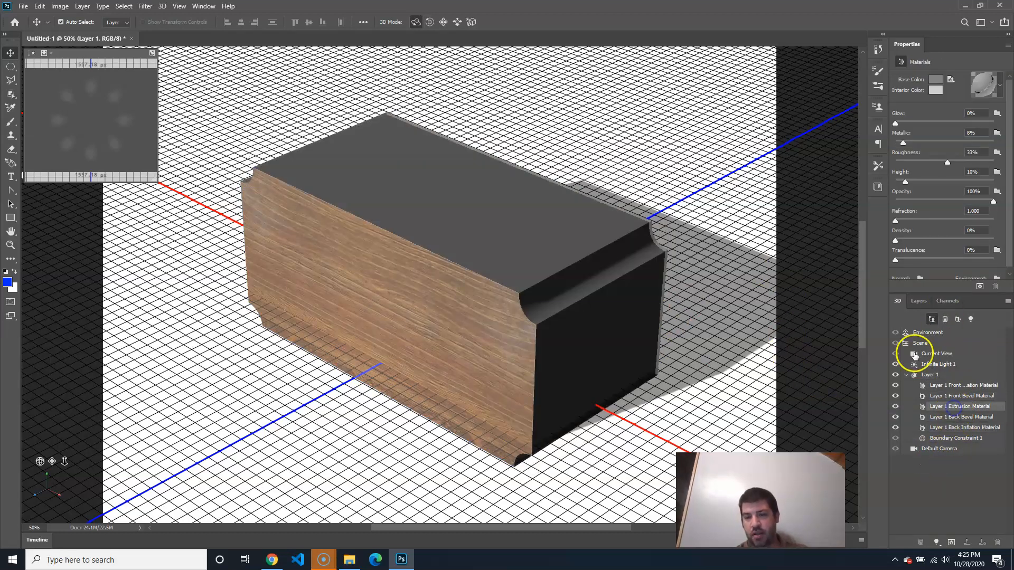
Examine the Layer 1 mesh's Cap, Coordinates and Deform properties, and return to its Mesh properties.
{"action": "left_click", "coordinate": [937, 375]}
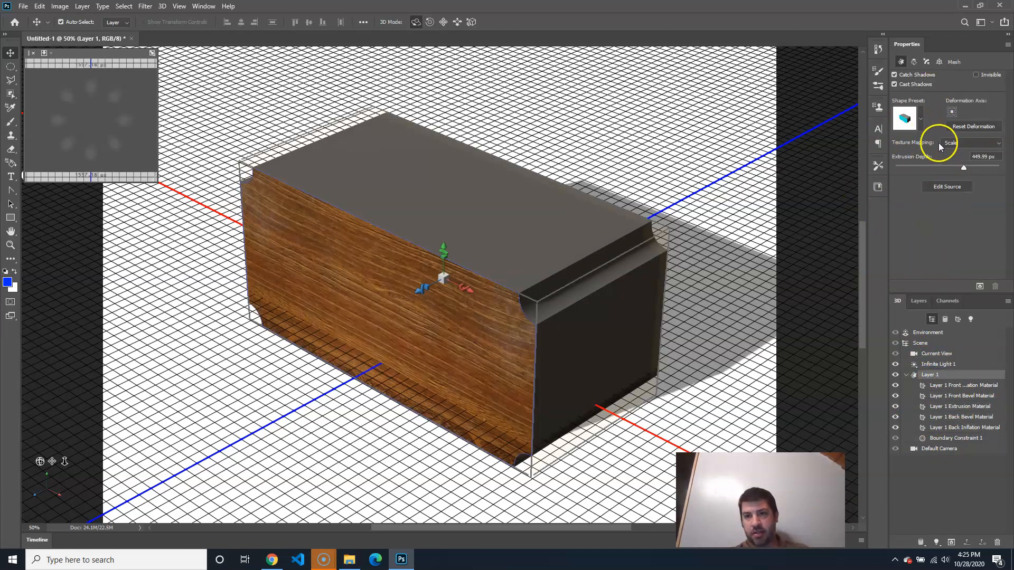
{"action": "left_click", "coordinate": [925, 61]}
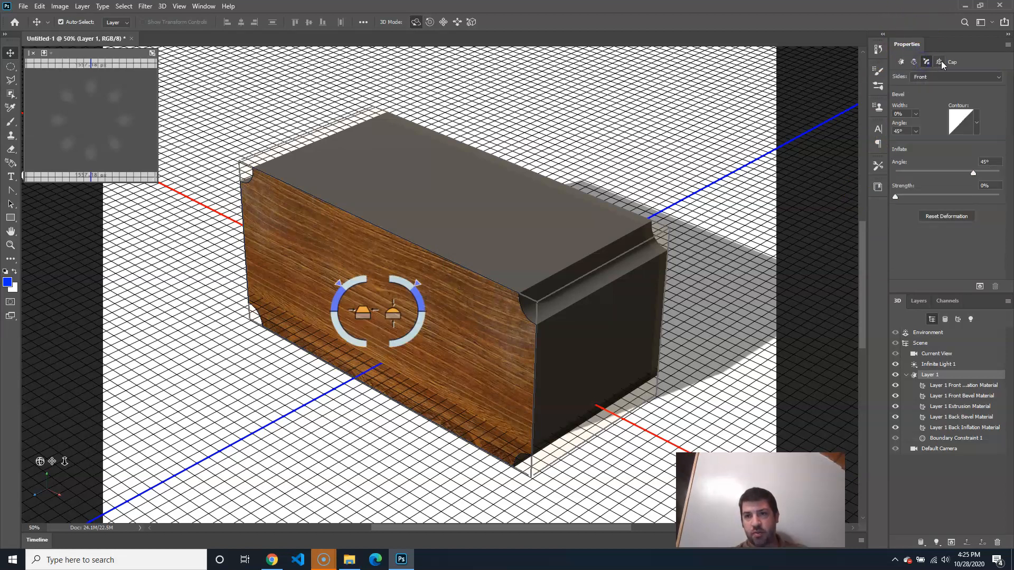
{"action": "left_click", "coordinate": [940, 62]}
{"action": "left_click", "coordinate": [927, 62]}
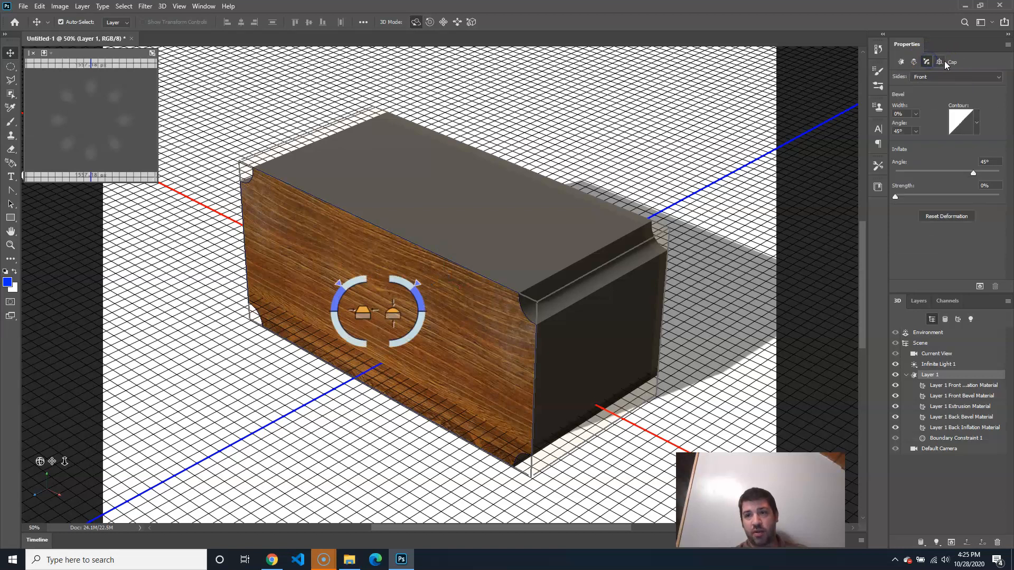
{"action": "left_click", "coordinate": [940, 62]}
{"action": "left_click", "coordinate": [927, 61]}
{"action": "left_click", "coordinate": [914, 62]}
{"action": "left_click", "coordinate": [901, 61]}
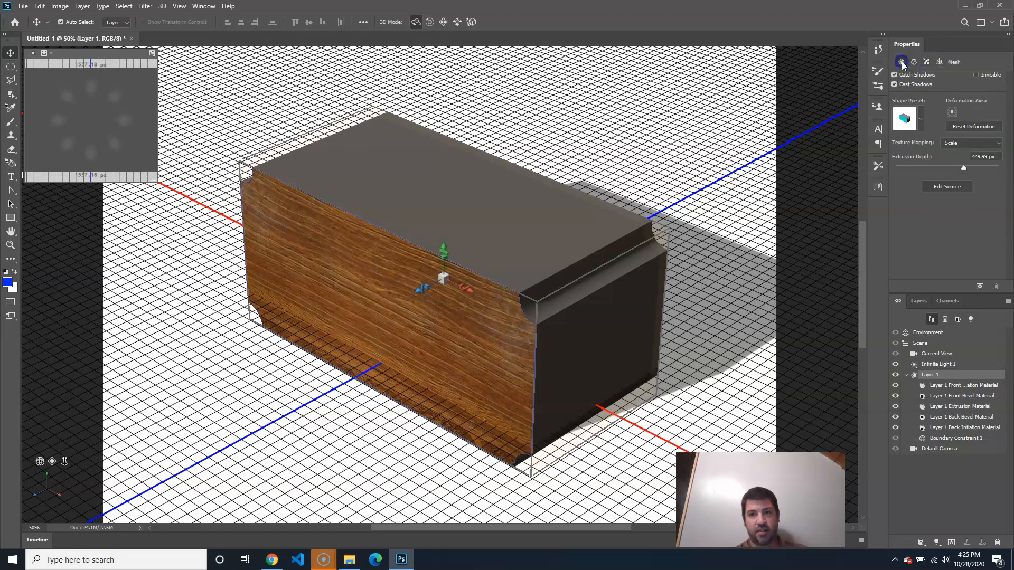
Check the Layer 1 mesh's Deform properties once more and go back to its Mesh properties.
{"action": "left_click", "coordinate": [914, 63]}
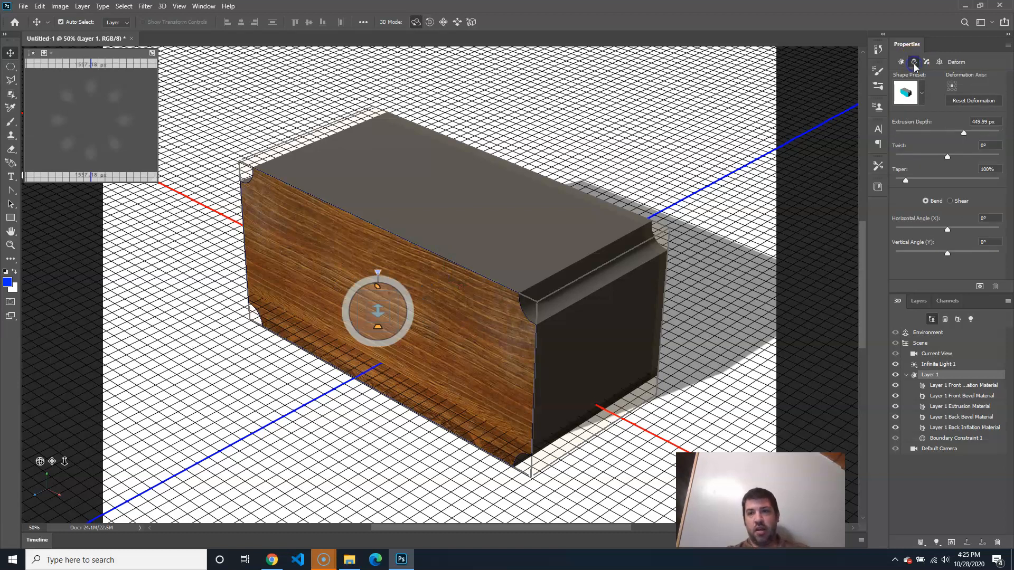
{"action": "left_click", "coordinate": [901, 62]}
{"action": "left_click", "coordinate": [905, 84]}
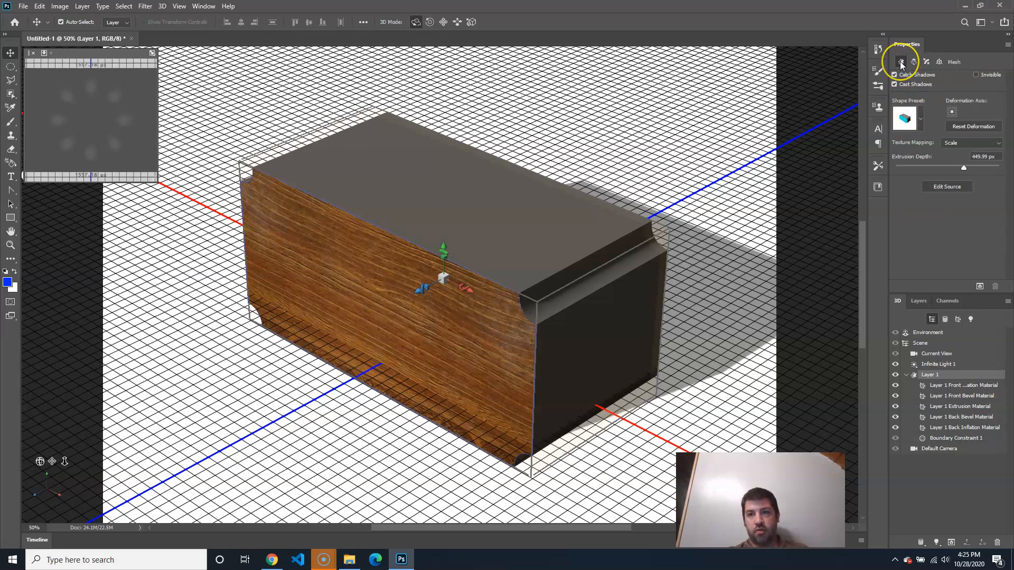
Try out various bevel, twist and bend shape presets on the Layer 1 mesh.
{"action": "left_click", "coordinate": [919, 121]}
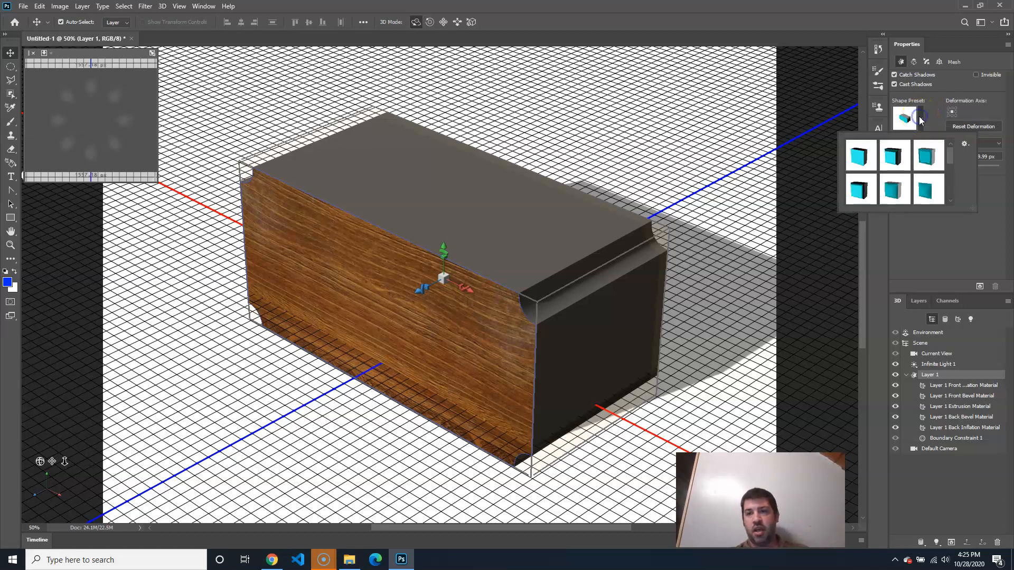
{"action": "left_click", "coordinate": [887, 164]}
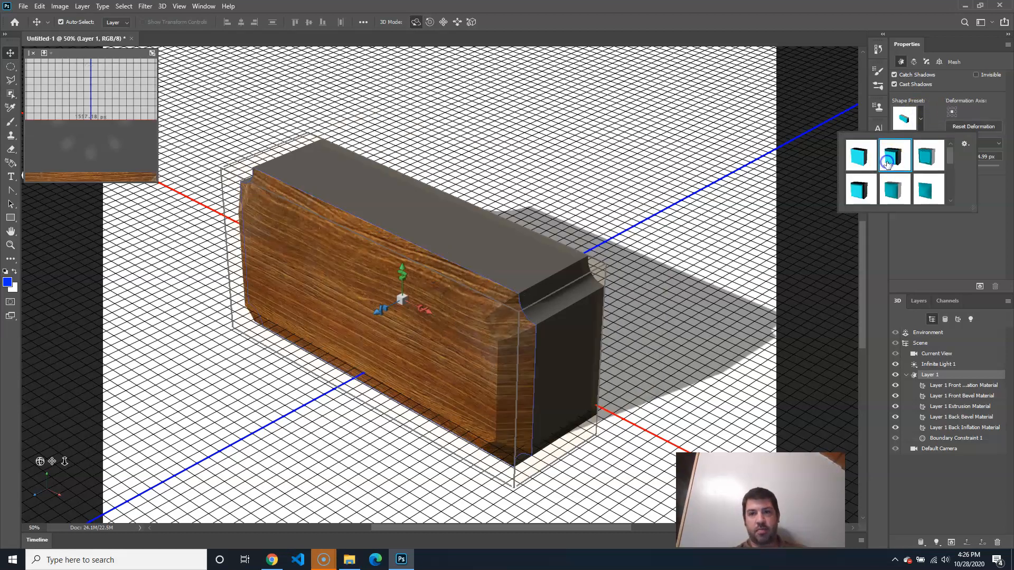
{"action": "left_click", "coordinate": [928, 157]}
{"action": "left_click_drag", "start_coordinate": [951, 155], "coordinate": [952, 174]}
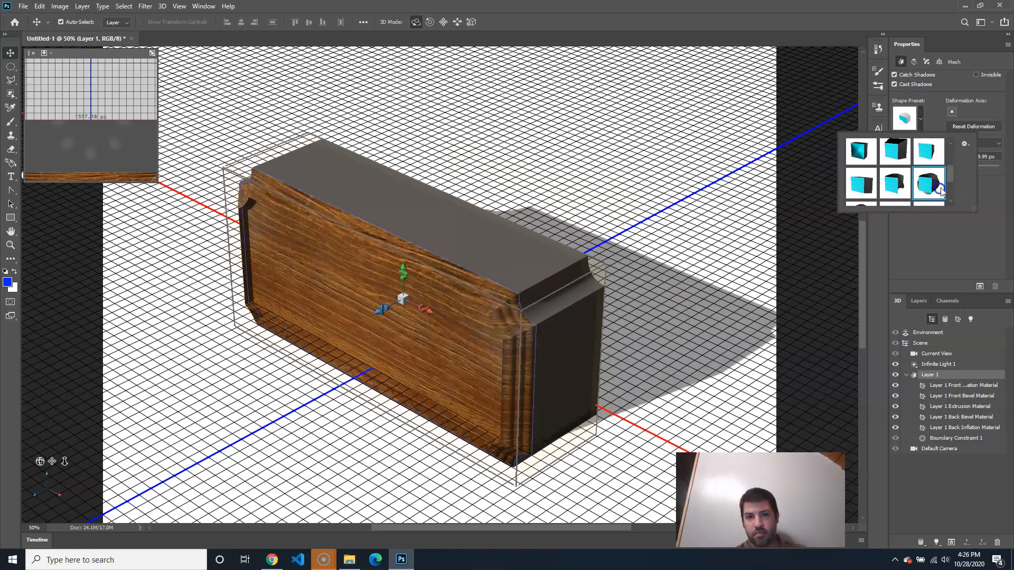
{"action": "left_click", "coordinate": [940, 189]}
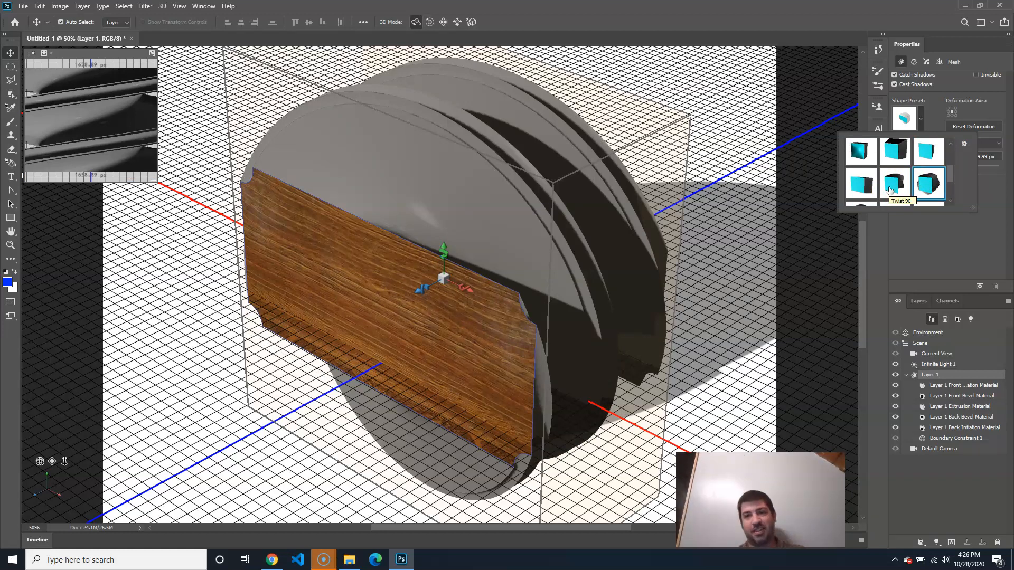
{"action": "left_click", "coordinate": [861, 186]}
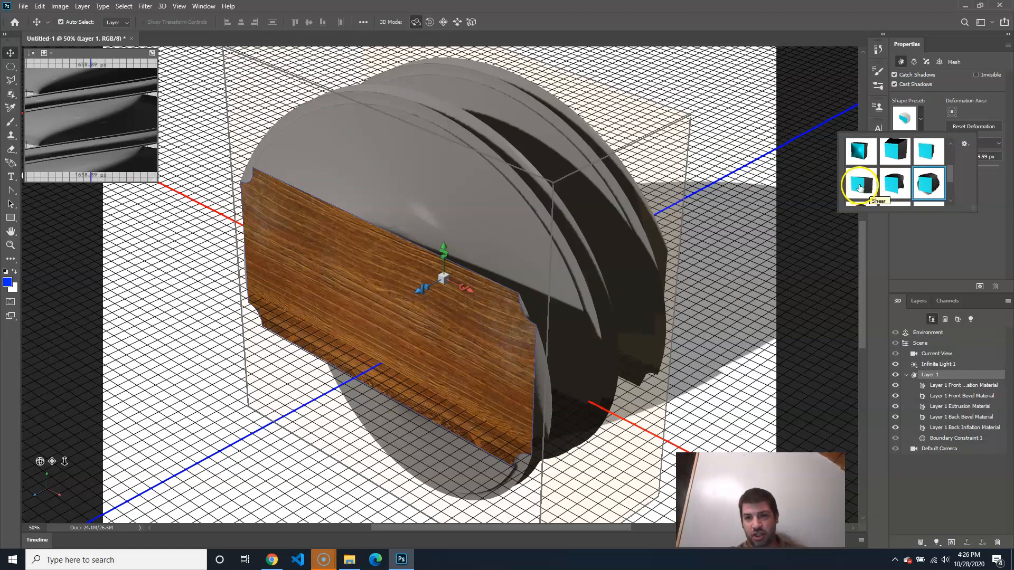
{"action": "left_click", "coordinate": [866, 165]}
{"action": "left_click", "coordinate": [949, 176]}
{"action": "left_click_drag", "start_coordinate": [949, 176], "coordinate": [954, 206]}
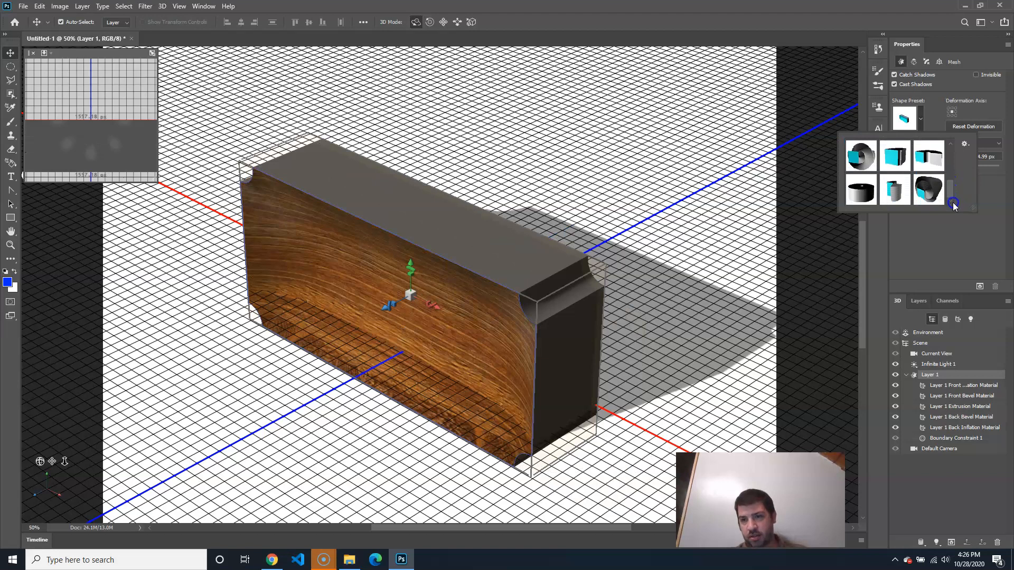
{"action": "left_click", "coordinate": [903, 193]}
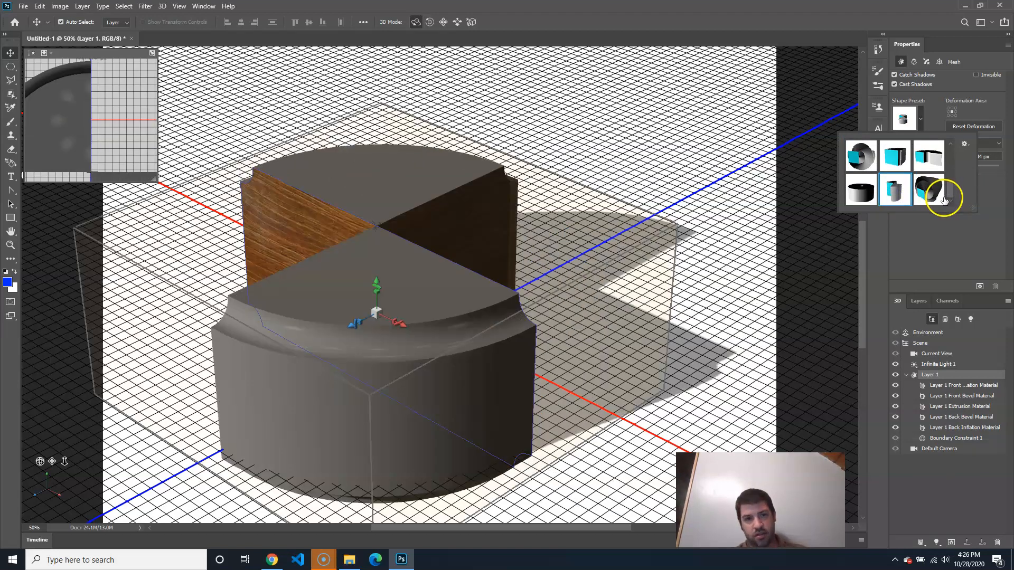
{"action": "left_click_drag", "start_coordinate": [949, 189], "coordinate": [945, 154]}
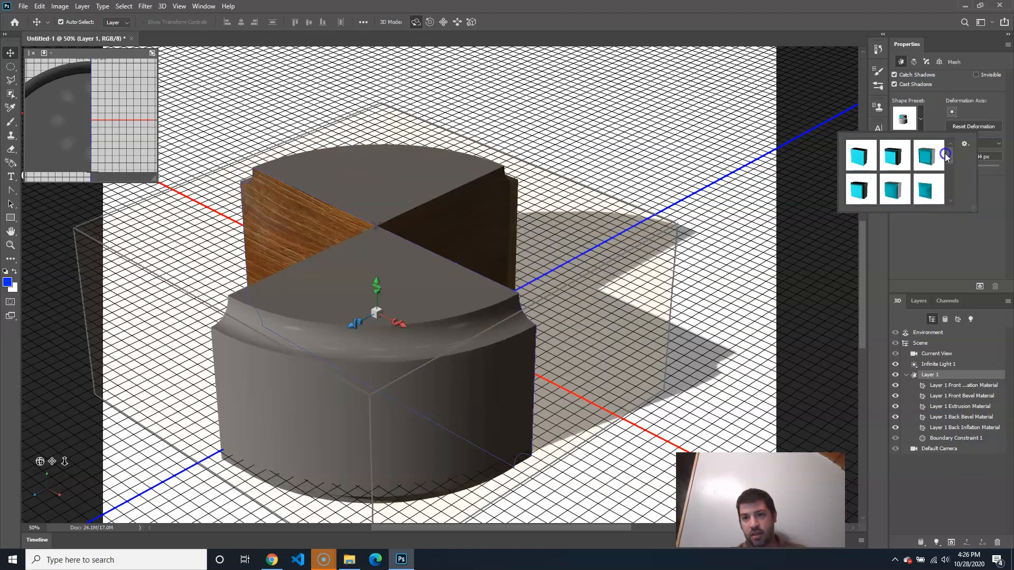
Compare the first bevelled and inflated shape presets on the block and apply the second preset, with its flat bevelled front.
{"action": "left_click", "coordinate": [925, 156]}
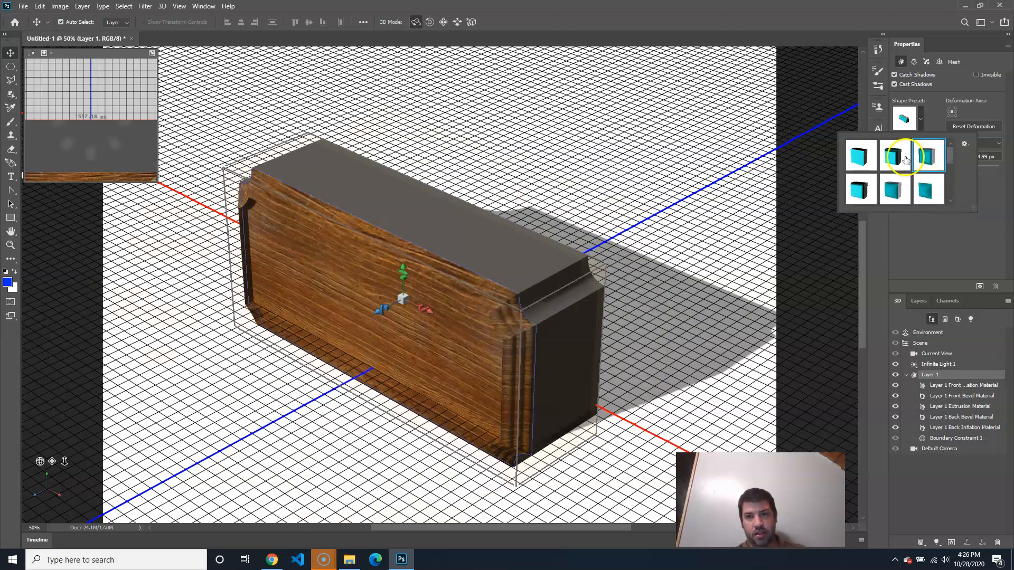
{"action": "left_click", "coordinate": [899, 161]}
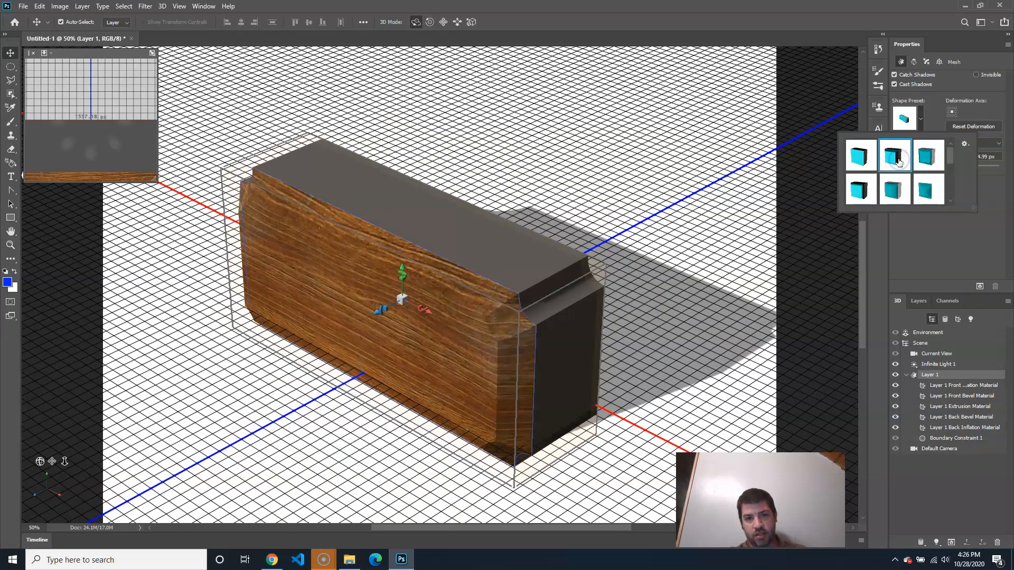
{"action": "left_click", "coordinate": [864, 191]}
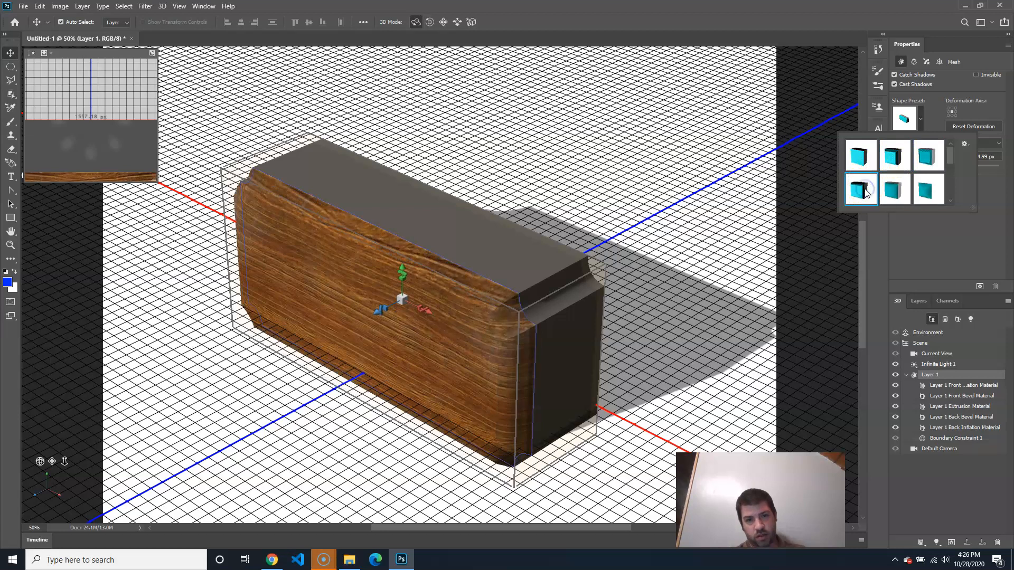
{"action": "left_click", "coordinate": [893, 190]}
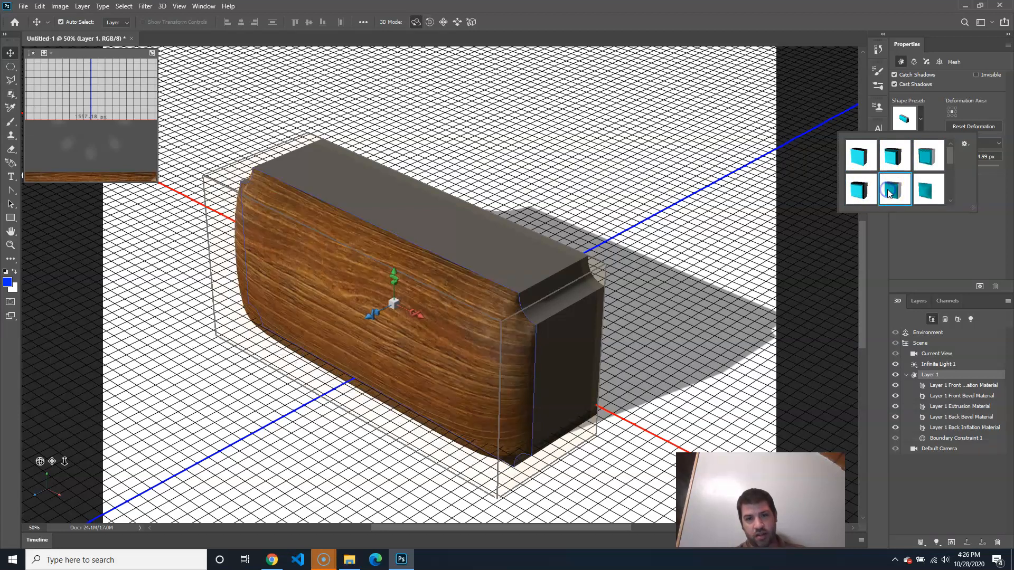
{"action": "left_click", "coordinate": [927, 189]}
{"action": "left_click", "coordinate": [886, 160]}
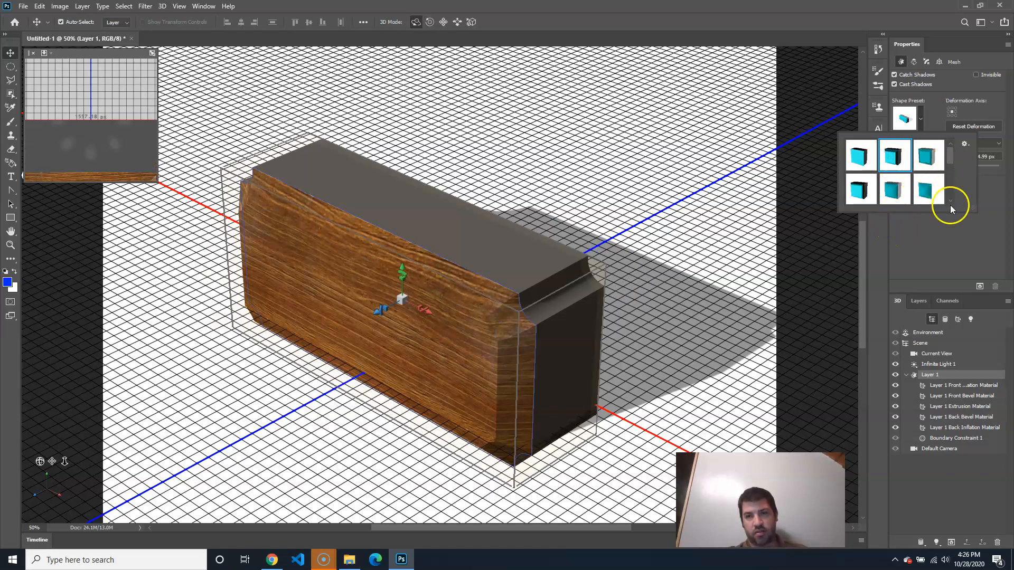
{"action": "left_click", "coordinate": [948, 250]}
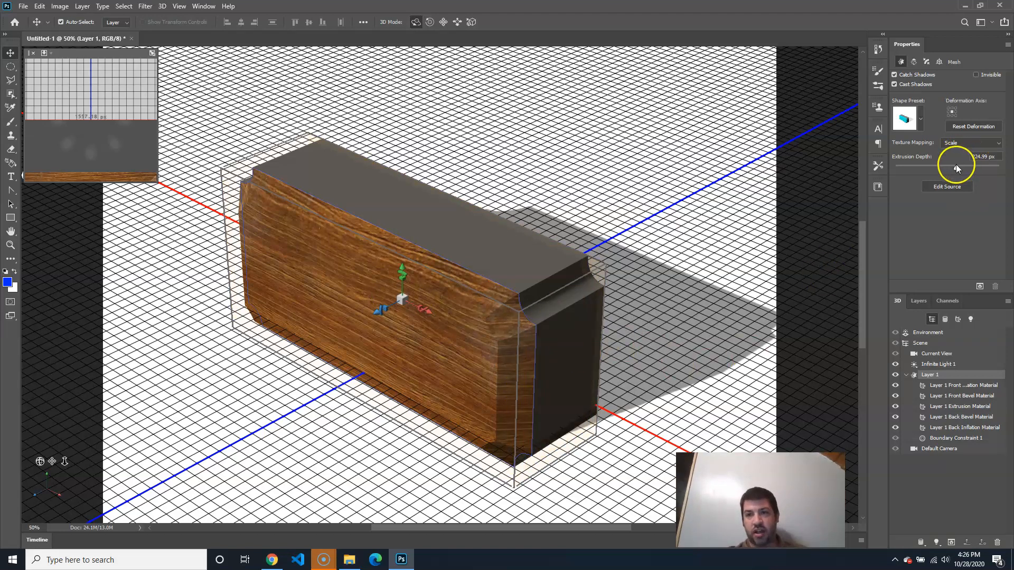
Reduce the block's extrusion depth to about 44 px and look over its twist, taper, bend and shape preset options in the Deform properties.
{"action": "left_click_drag", "start_coordinate": [955, 167], "coordinate": [948, 169]}
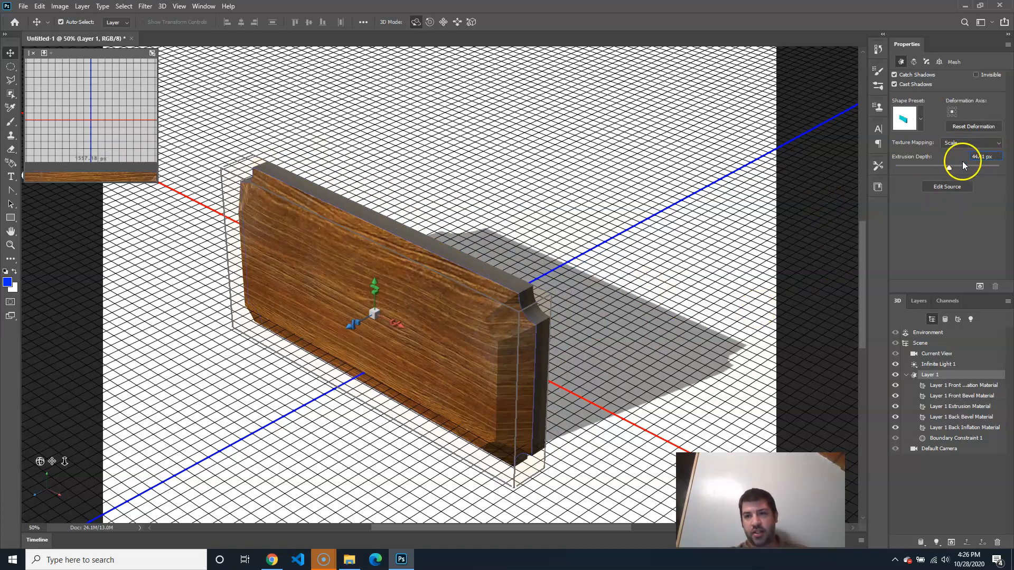
{"action": "left_click", "coordinate": [914, 62]}
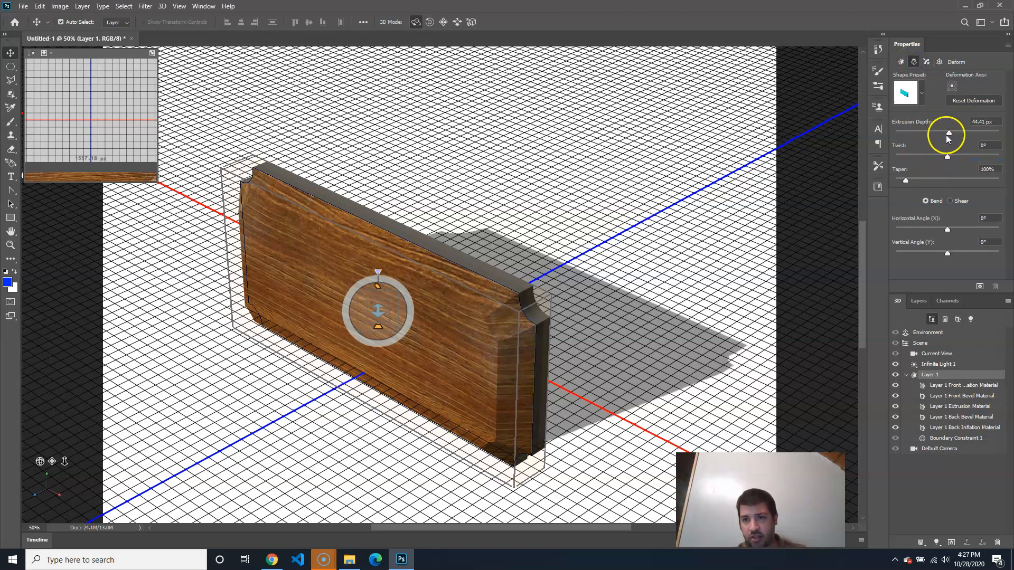
{"action": "left_click_drag", "start_coordinate": [946, 154], "coordinate": [908, 177]}
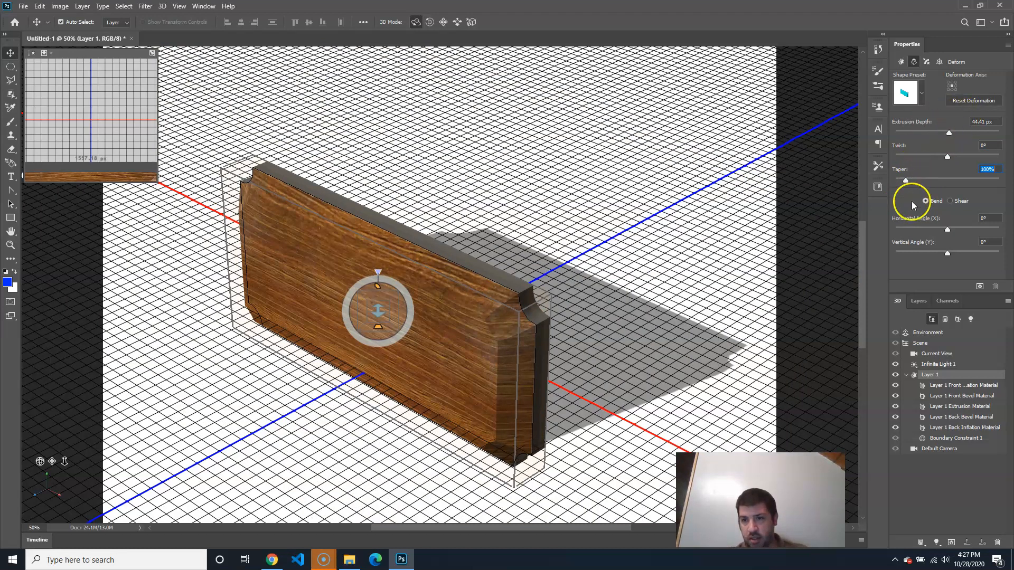
{"action": "left_click", "coordinate": [922, 91]}
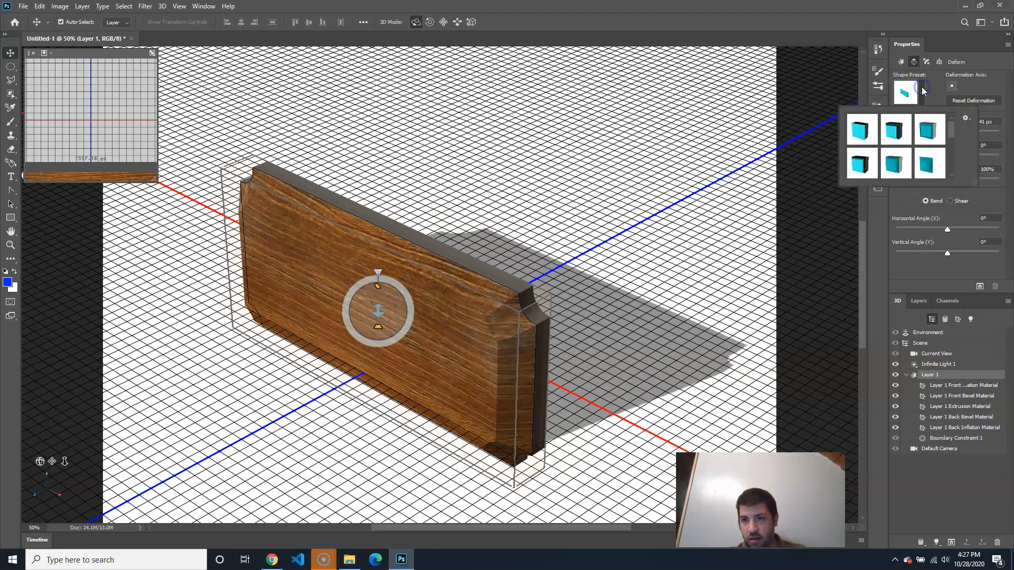
{"action": "left_click", "coordinate": [934, 93]}
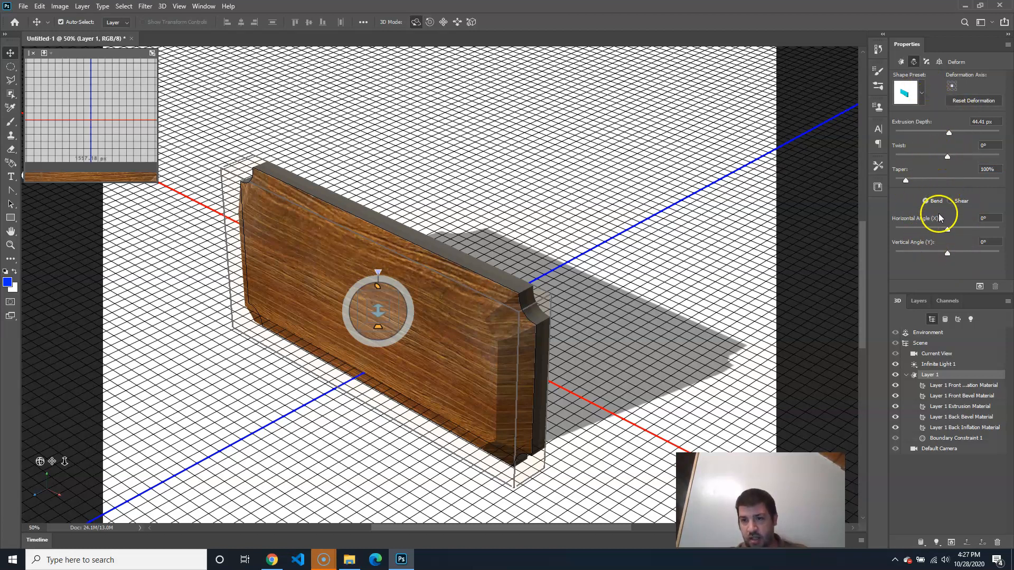
Try different bevel contours on the block's front cap and apply the fifth contour preset.
{"action": "left_click", "coordinate": [926, 61]}
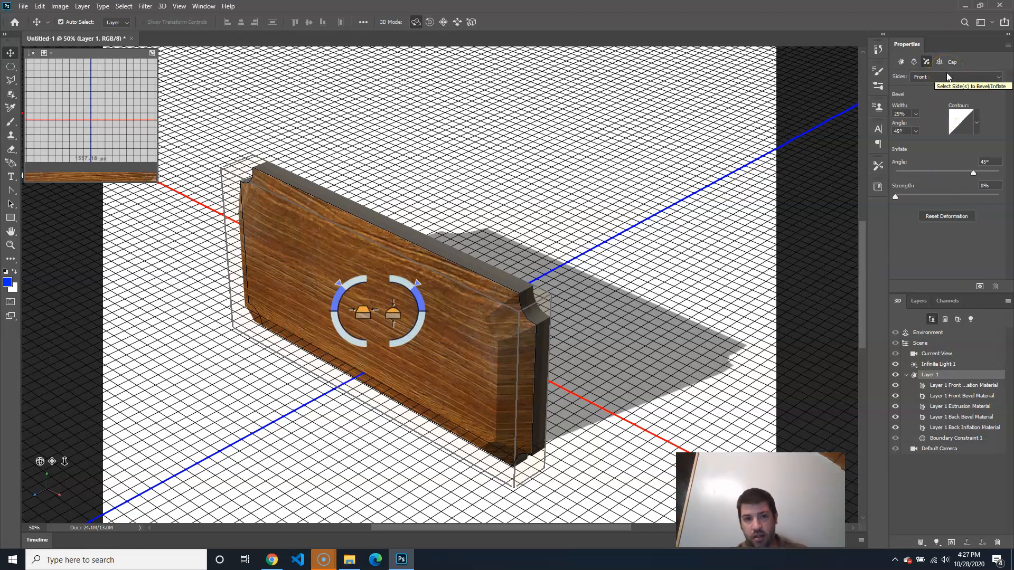
{"action": "left_click", "coordinate": [977, 124]}
{"action": "left_click", "coordinate": [907, 151]}
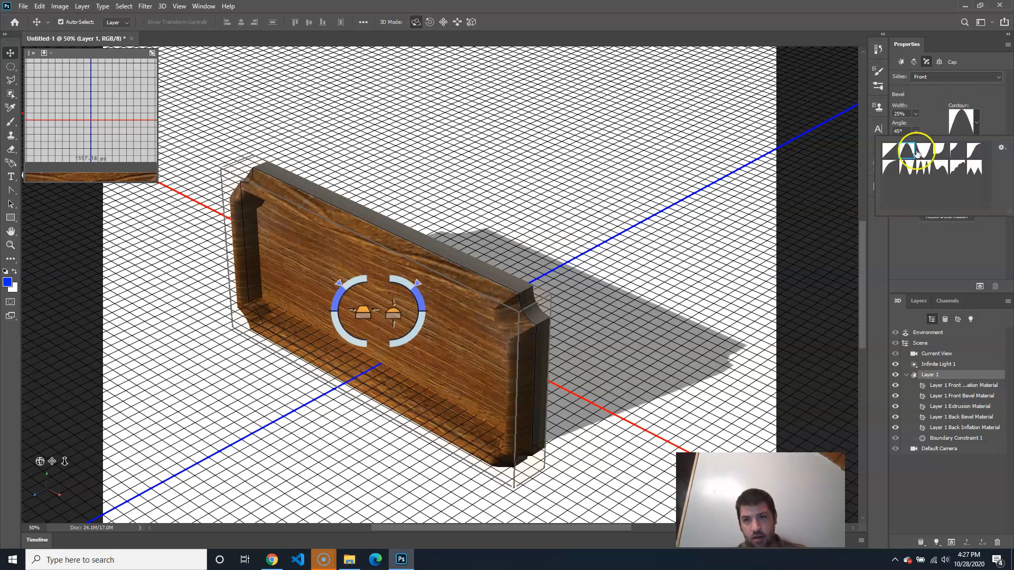
{"action": "left_click", "coordinate": [891, 153]}
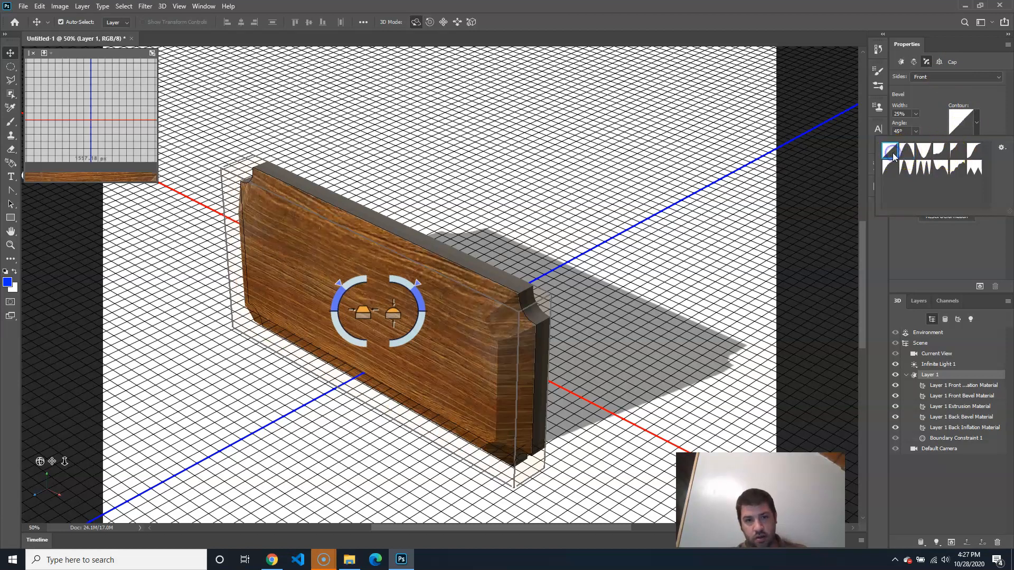
{"action": "left_click", "coordinate": [923, 152]}
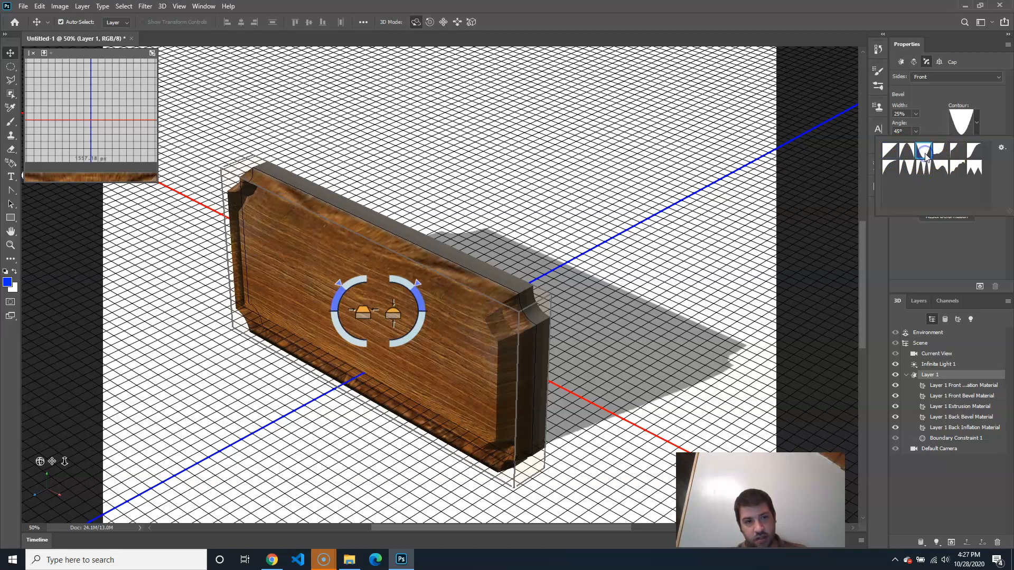
{"action": "left_click", "coordinate": [945, 154]}
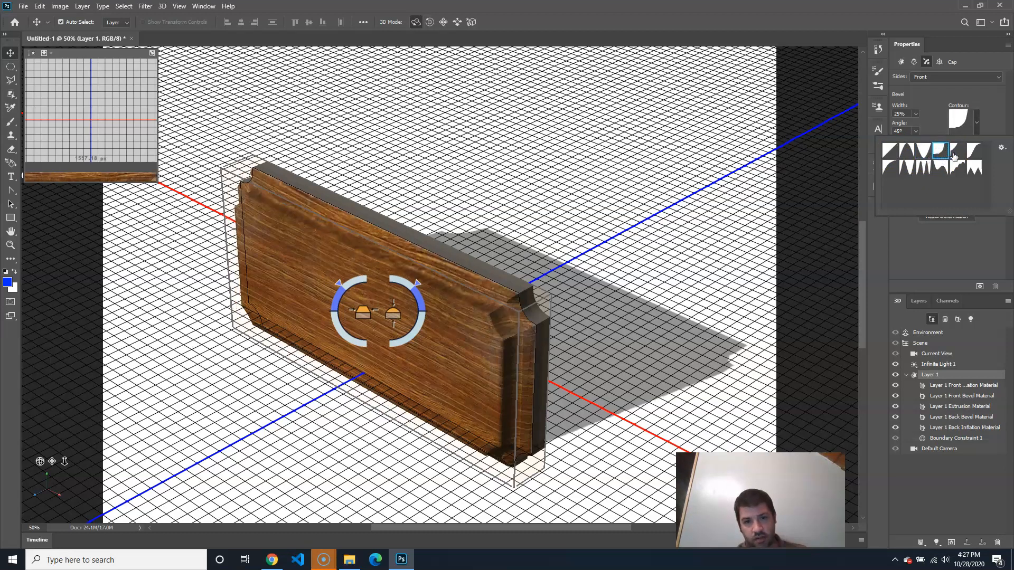
{"action": "left_click", "coordinate": [973, 152]}
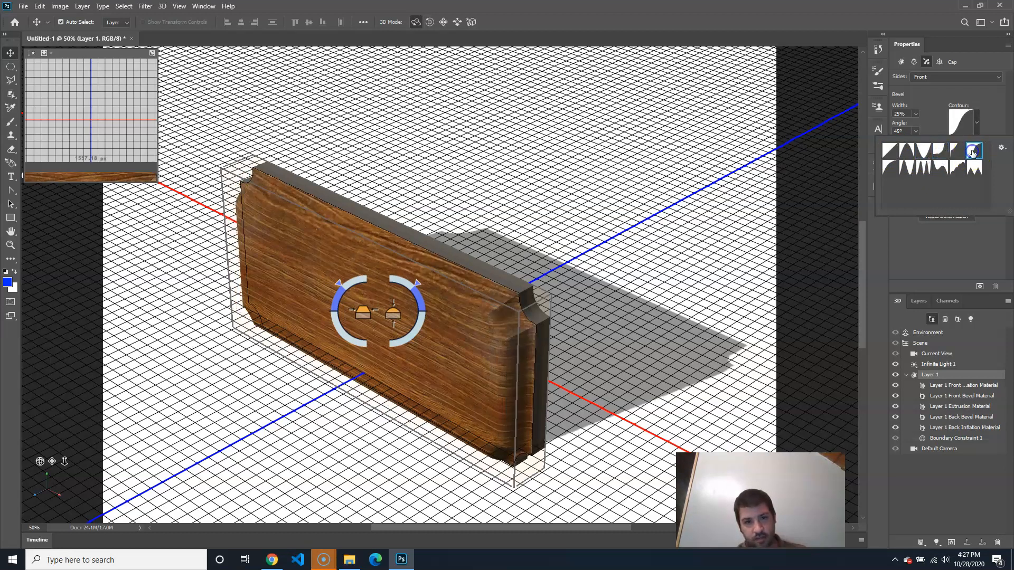
{"action": "left_click", "coordinate": [891, 167]}
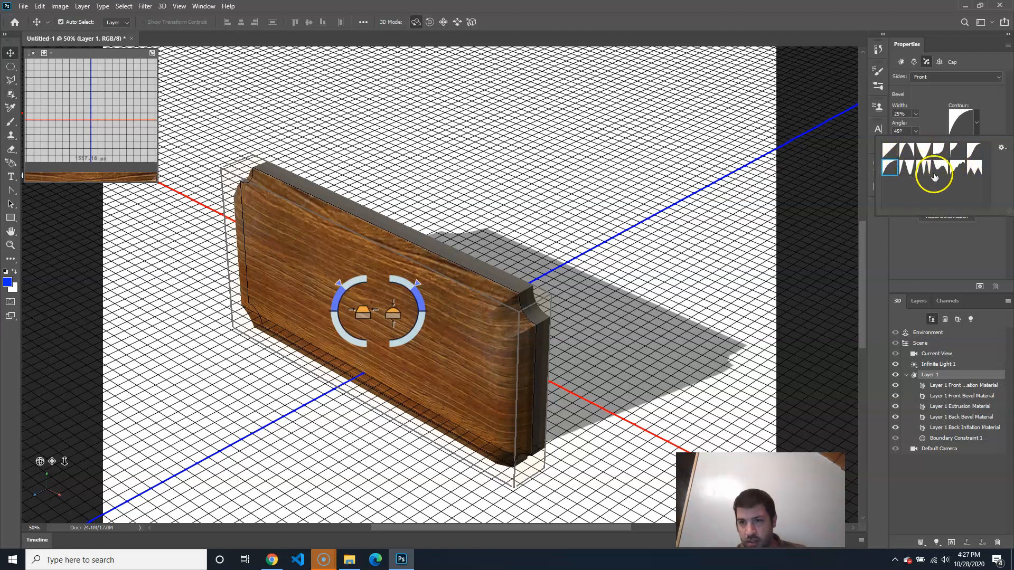
{"action": "left_click", "coordinate": [957, 151]}
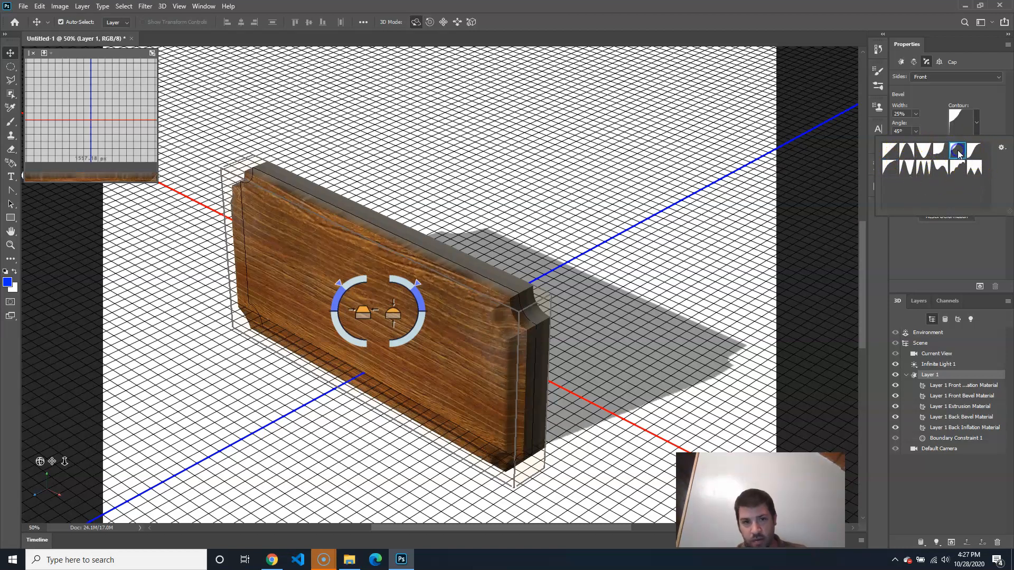
{"action": "left_click", "coordinate": [955, 243]}
Rotate the block freehand to about -2° on X, -21° on Y and -11° on Z, and deselect it.
{"action": "left_click_drag", "start_coordinate": [625, 181], "coordinate": [498, 253]}
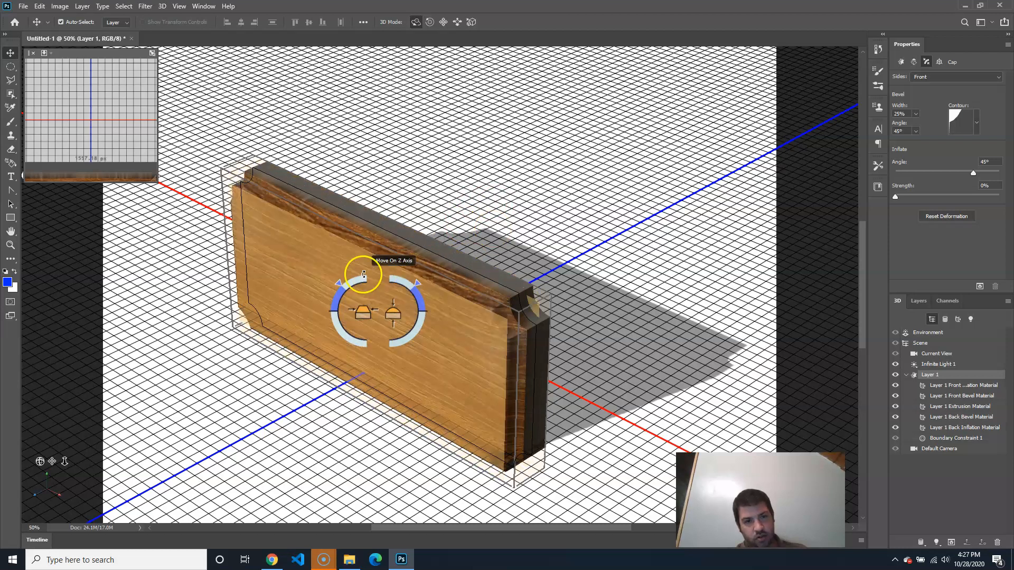
{"action": "left_click_drag", "start_coordinate": [626, 260], "coordinate": [538, 236]}
{"action": "left_click", "coordinate": [663, 254]}
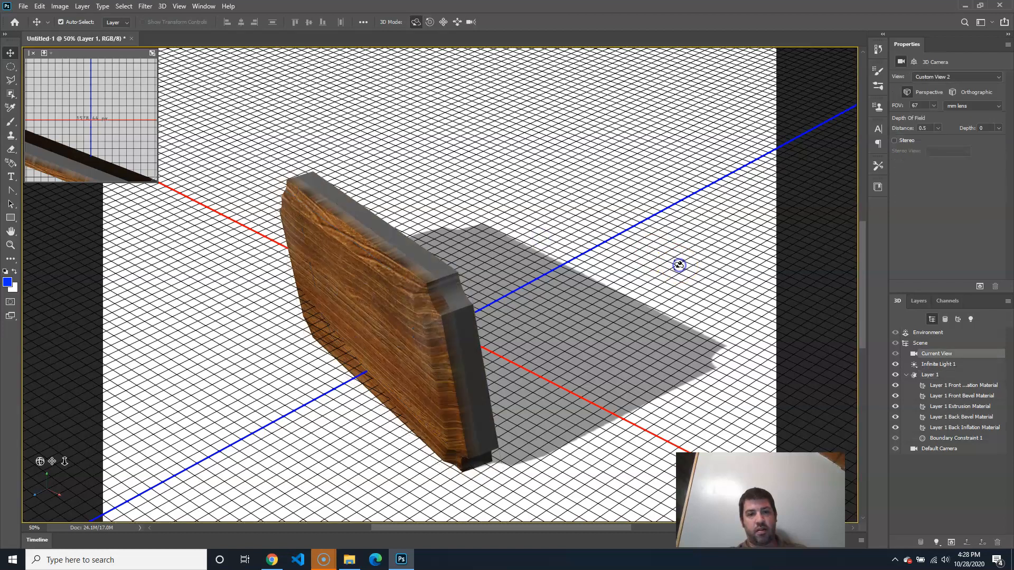
Select the wood block and set its X, Y and Z rotation to 0° in its coordinates.
{"action": "left_click", "coordinate": [430, 317]}
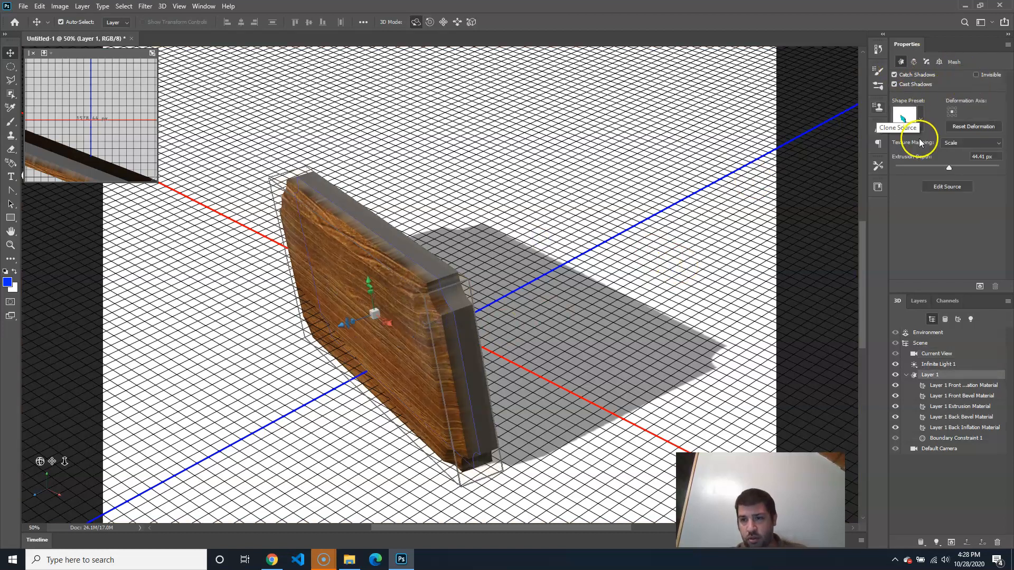
{"action": "left_click", "coordinate": [923, 64]}
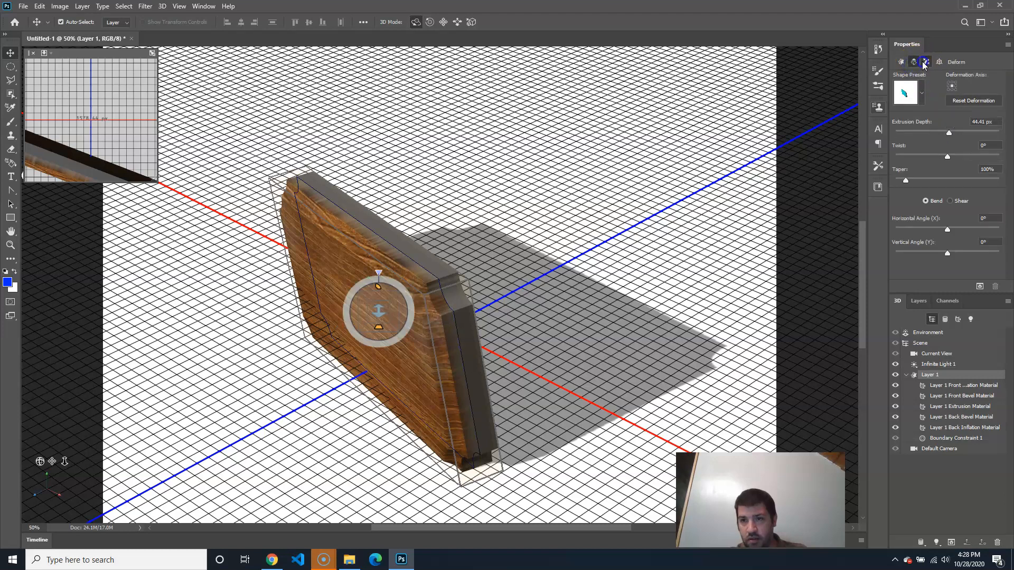
{"action": "left_click", "coordinate": [939, 62]}
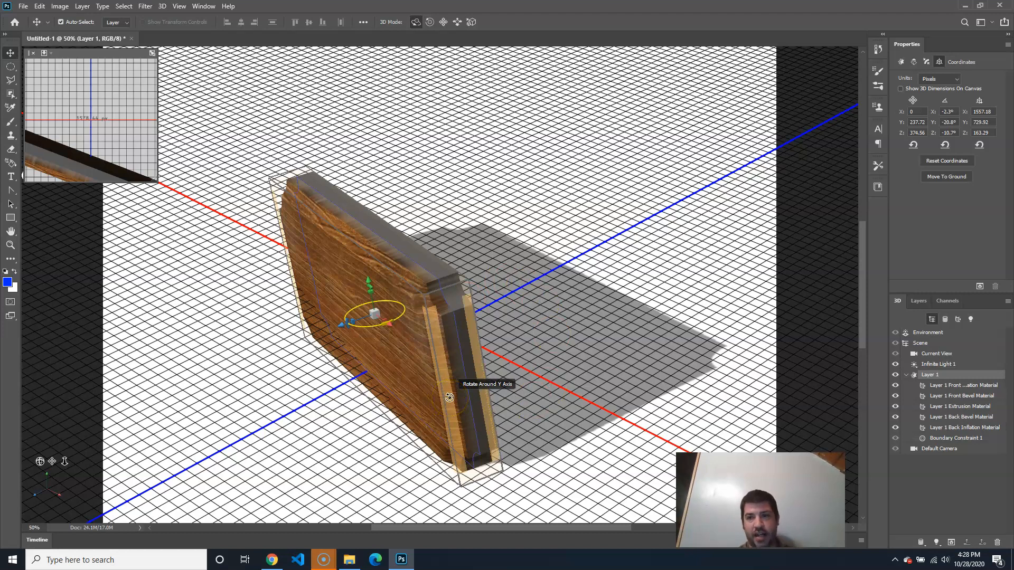
{"action": "left_click", "coordinate": [947, 110]}
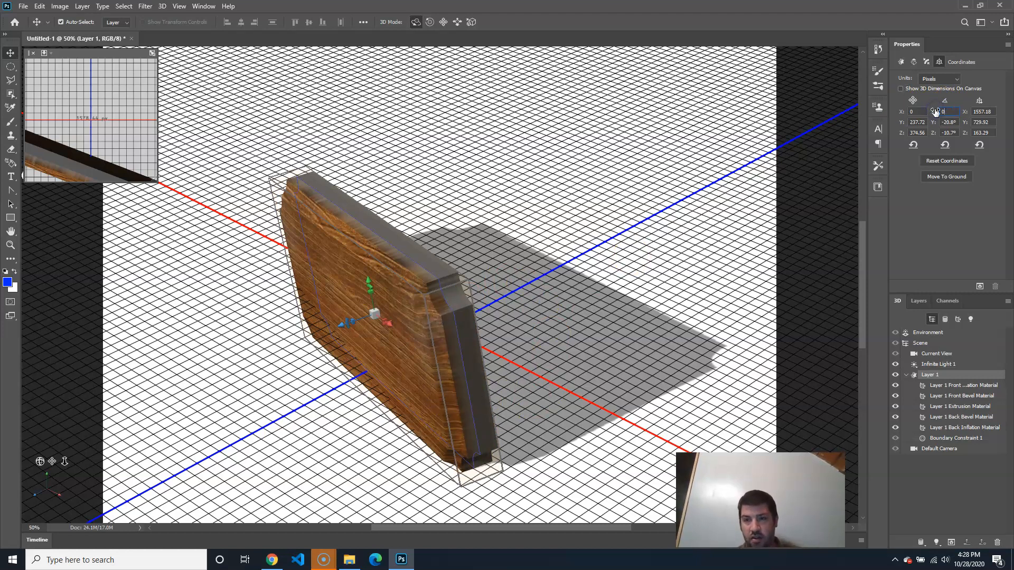
{"action": "left_click", "coordinate": [957, 122]}
{"action": "type", "text": "0"}
{"action": "left_click", "coordinate": [936, 131]}
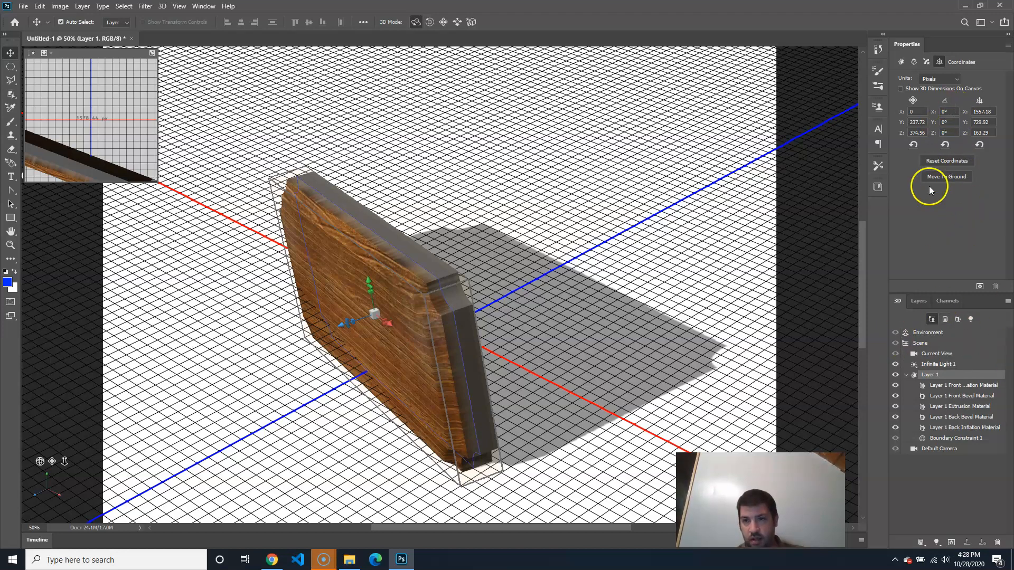
{"action": "left_click", "coordinate": [944, 146]}
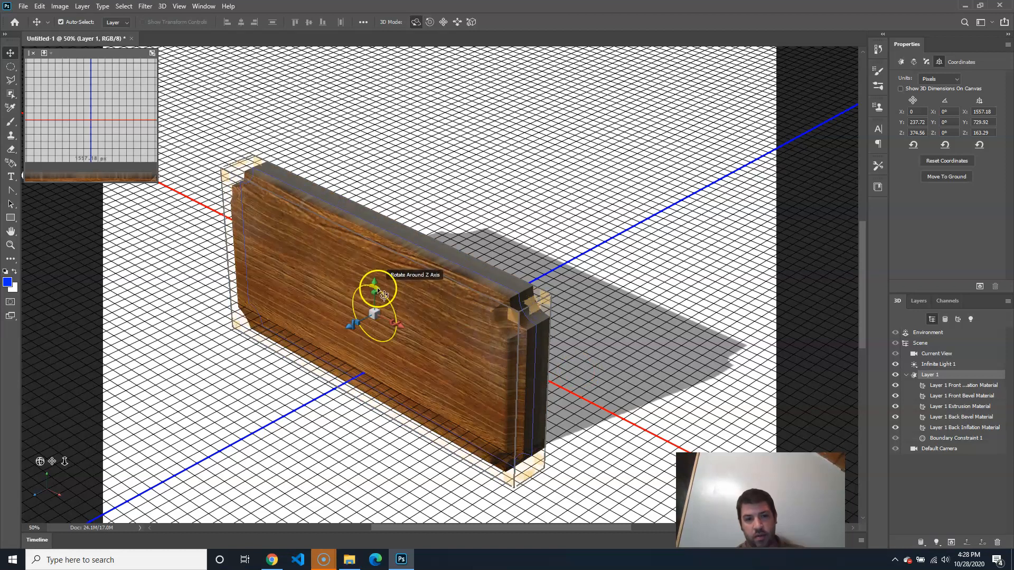
Rotate the block around its Z axis to about 101°, and set the Z rotation back to 0°.
{"action": "left_click_drag", "start_coordinate": [384, 295], "coordinate": [422, 298]}
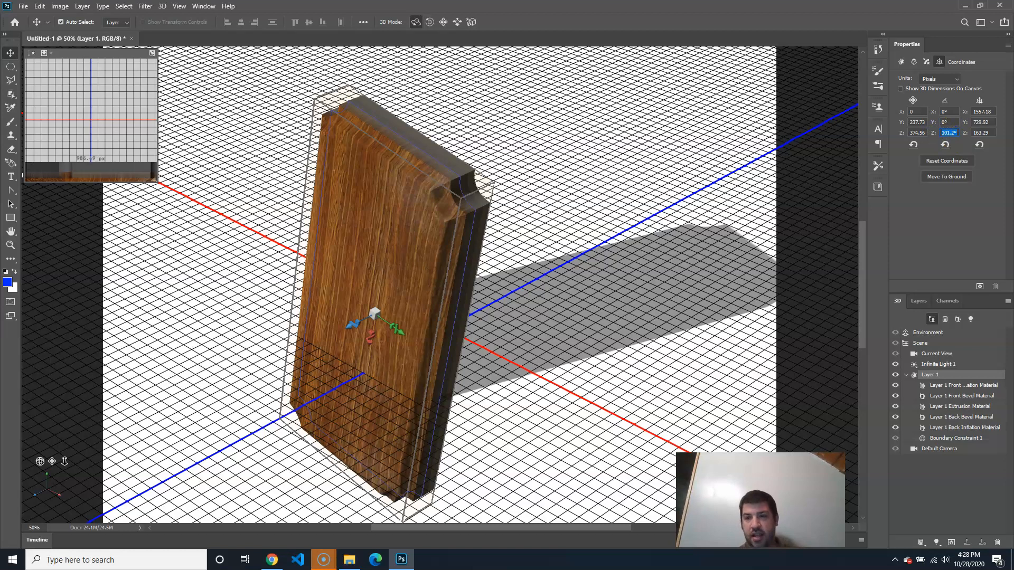
{"action": "type", "text": "0"}
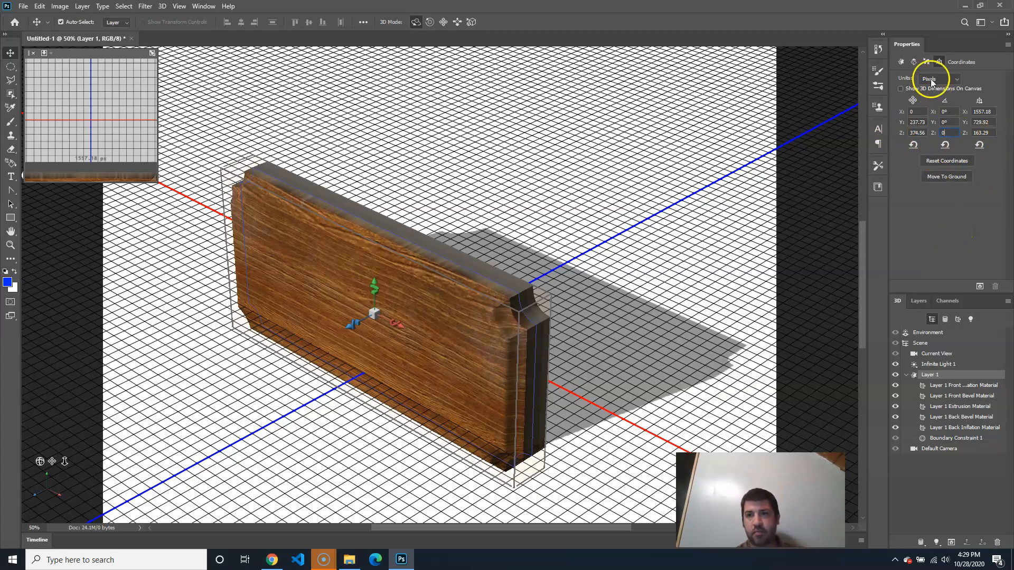
{"action": "left_click", "coordinate": [915, 62]}
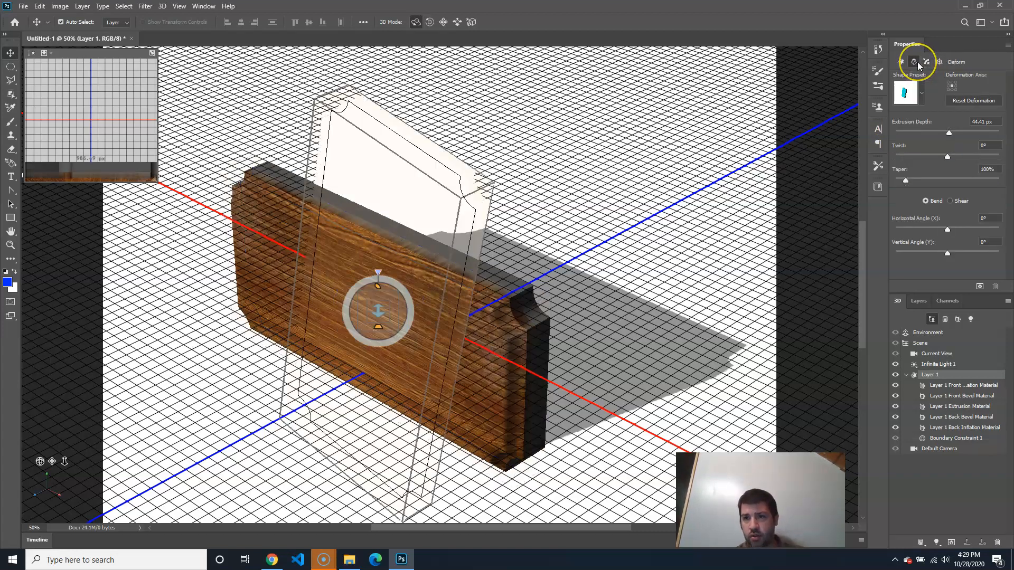
{"action": "left_click", "coordinate": [901, 62]}
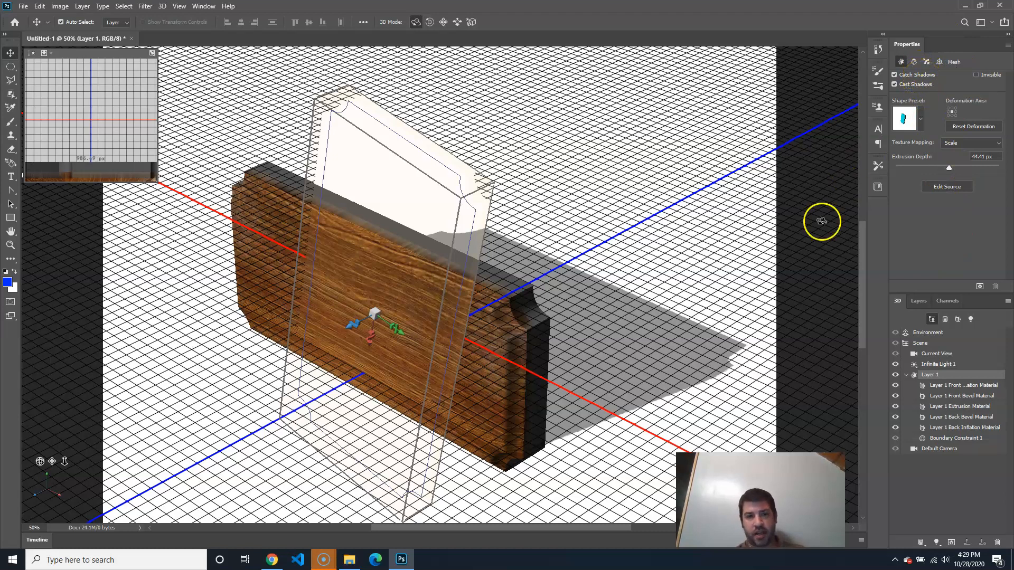
Delete the block's 3D layer and undo the deletion.
{"action": "left_click", "coordinate": [532, 190]}
{"action": "left_click", "coordinate": [455, 196]}
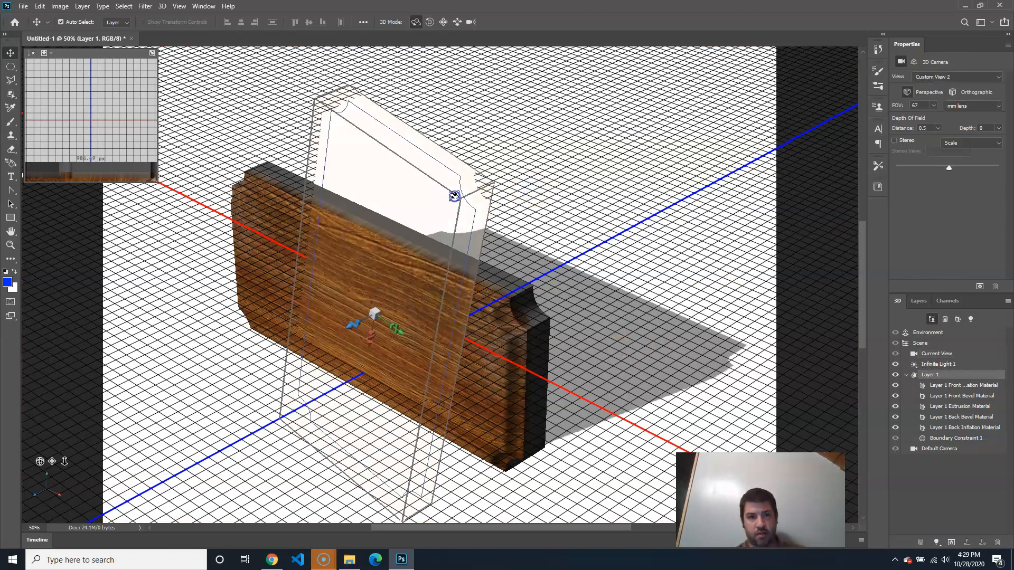
{"action": "key", "text": "Delete"}
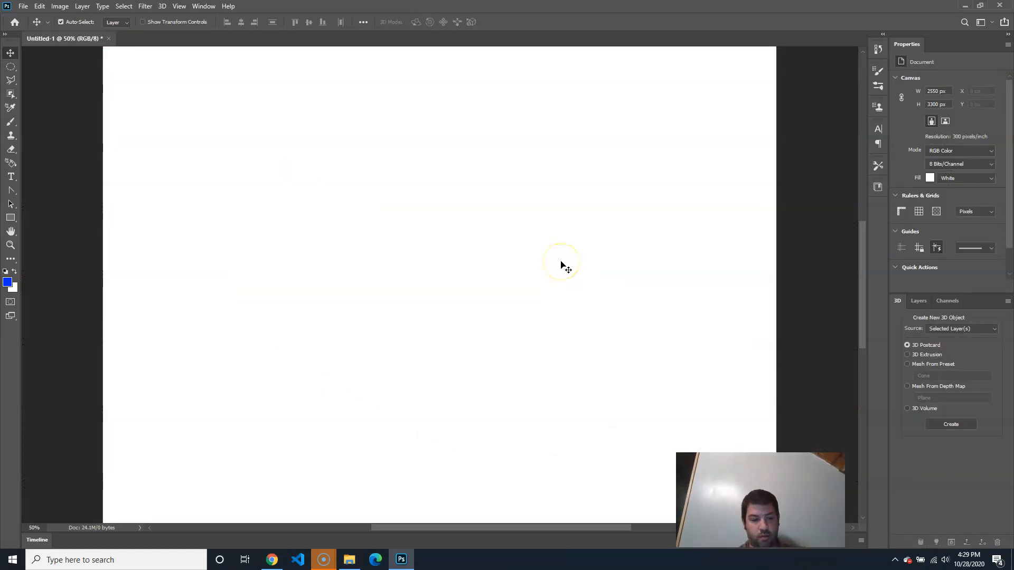
{"action": "key", "text": "ctrl+z"}
Reset the block's coordinates and scale it up uniformly to about 2064 px wide.
{"action": "left_click", "coordinate": [431, 198]}
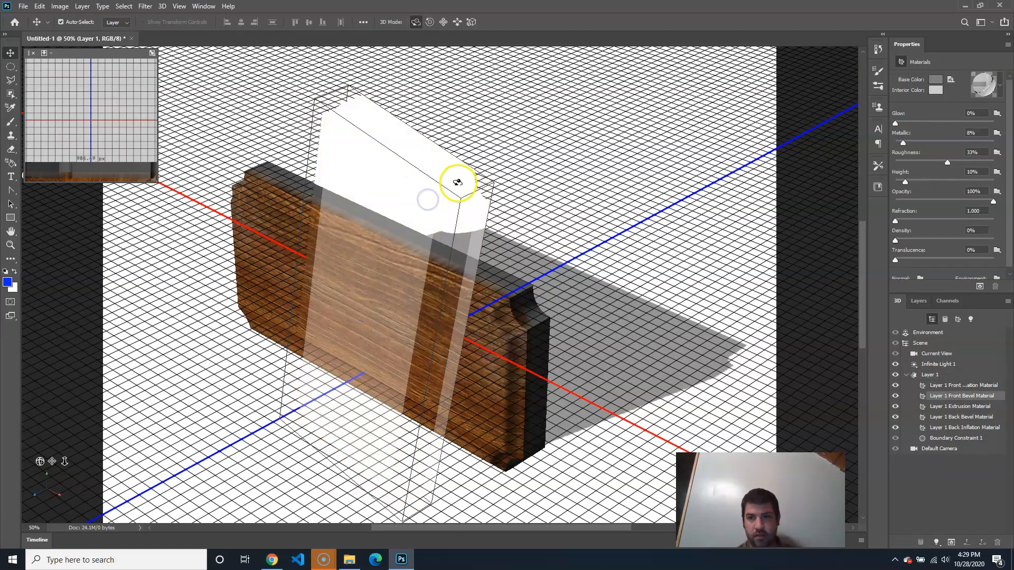
{"action": "left_click", "coordinate": [457, 179]}
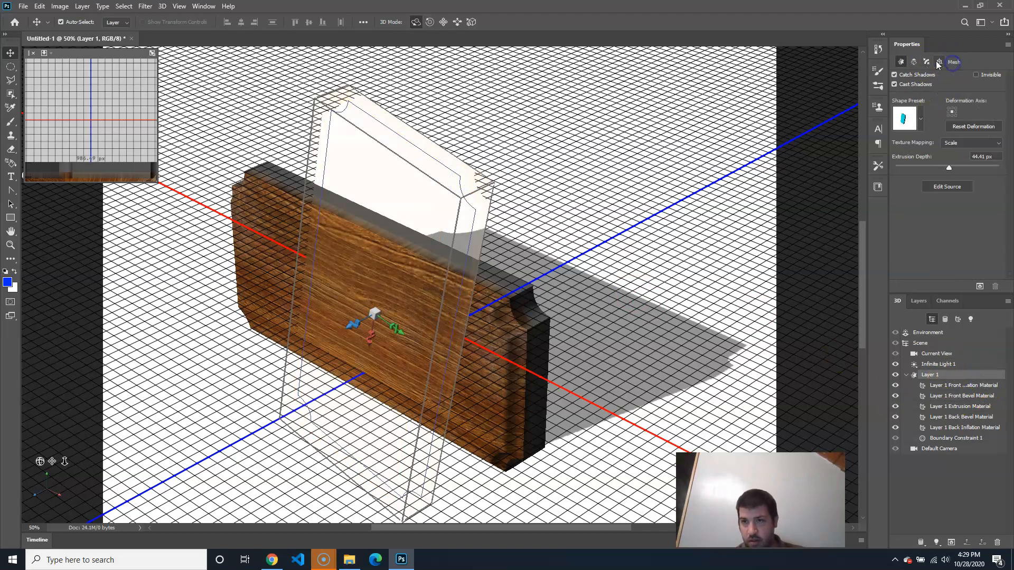
{"action": "left_click", "coordinate": [939, 62]}
{"action": "left_click", "coordinate": [946, 161]}
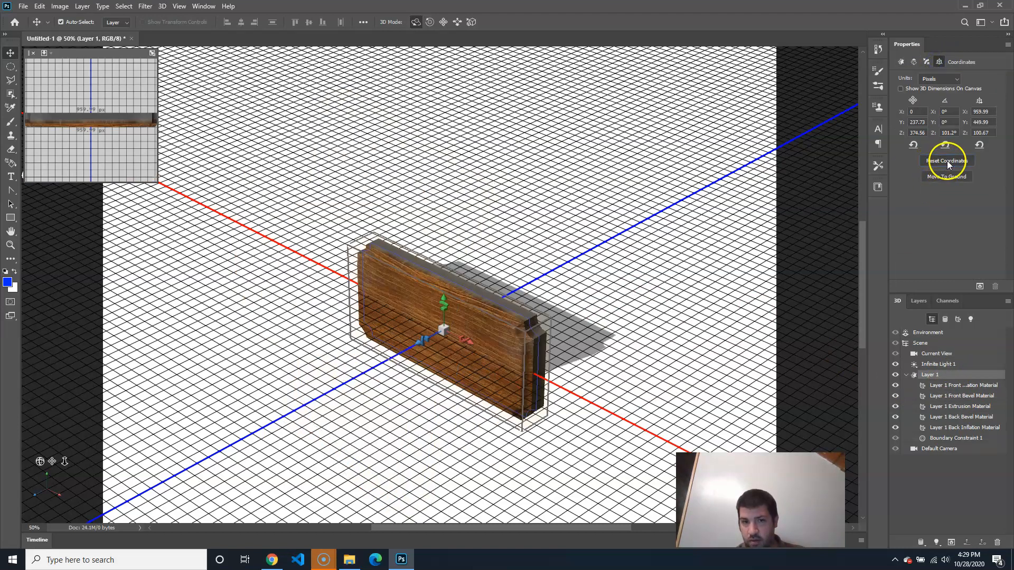
{"action": "left_click_drag", "start_coordinate": [446, 333], "coordinate": [561, 176]}
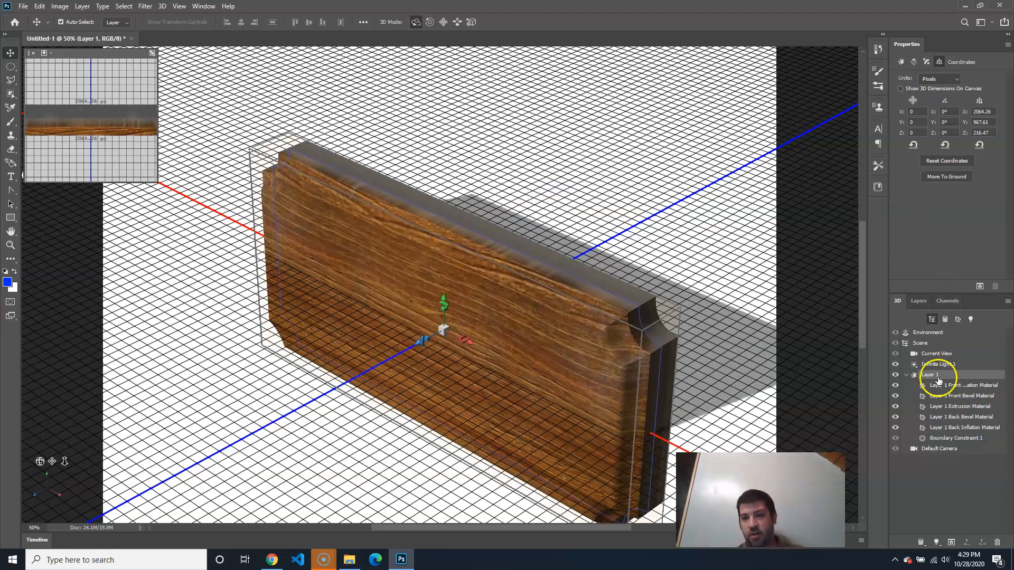
Compare which surfaces the Front Bevel Material and the Extrusion Material cover on the block's narrow side.
{"action": "mouse_move", "coordinate": [756, 325]}
{"action": "left_mouse_down"}
{"action": "mouse_move", "coordinate": [776, 339]}
{"action": "mouse_move", "coordinate": [738, 333]}
{"action": "left_mouse_up"}
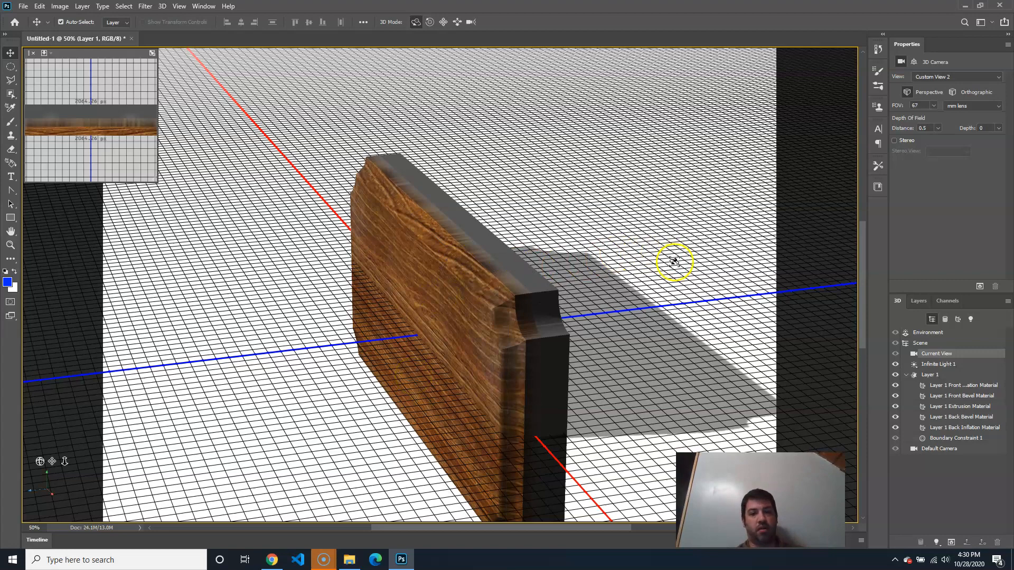
{"action": "left_click_drag", "start_coordinate": [700, 258], "coordinate": [670, 245]}
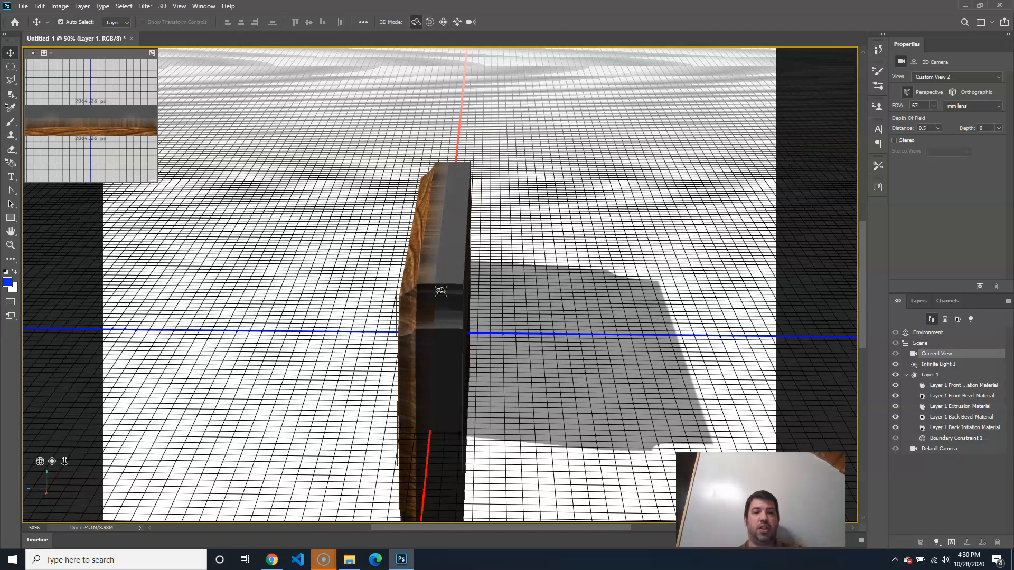
{"action": "left_click", "coordinate": [963, 397]}
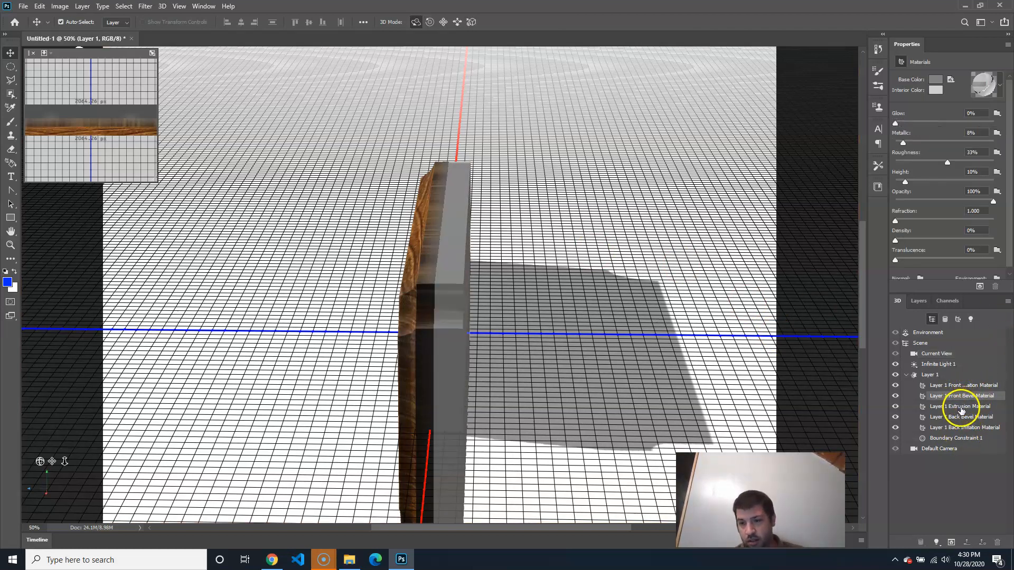
{"action": "left_click", "coordinate": [961, 407]}
{"action": "left_click", "coordinate": [962, 395]}
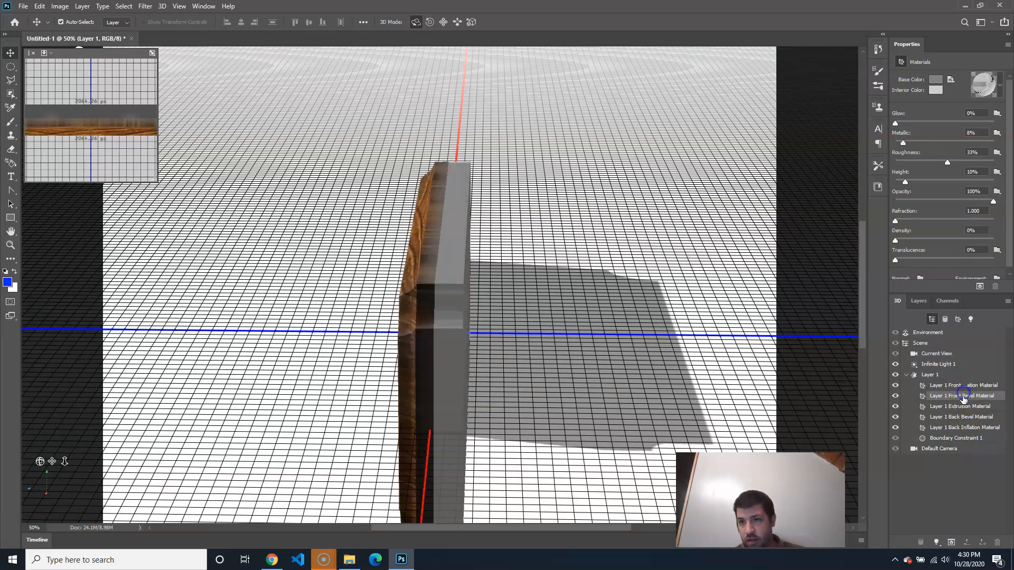
{"action": "left_click", "coordinate": [960, 408]}
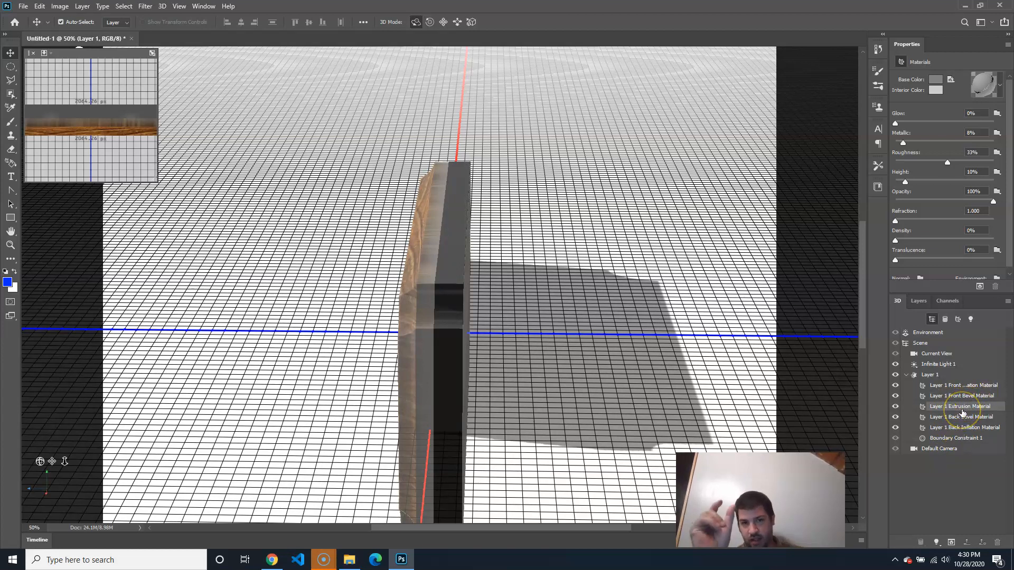
{"action": "left_click", "coordinate": [969, 398]}
{"action": "left_click", "coordinate": [967, 406]}
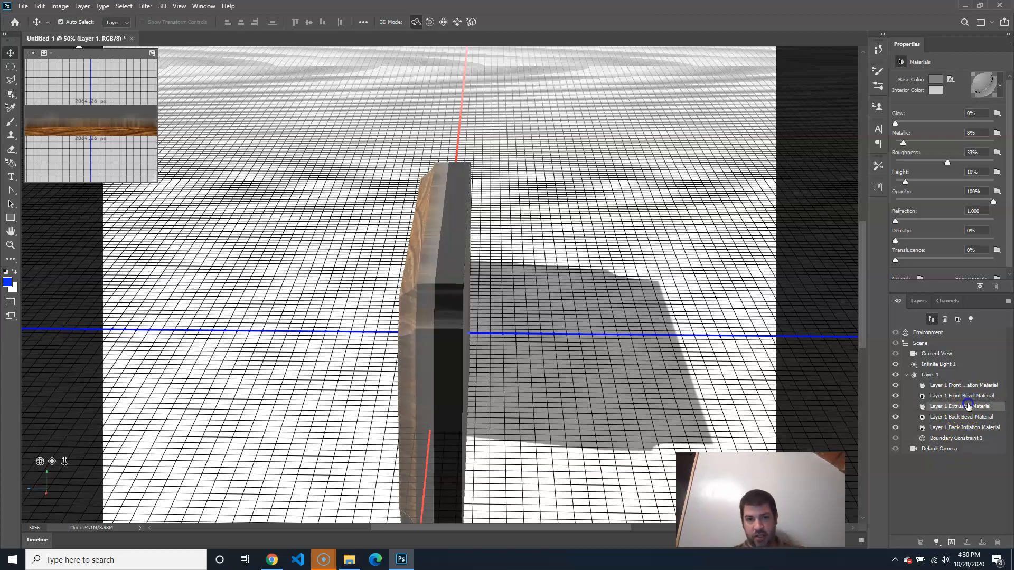
{"action": "left_click", "coordinate": [969, 397]}
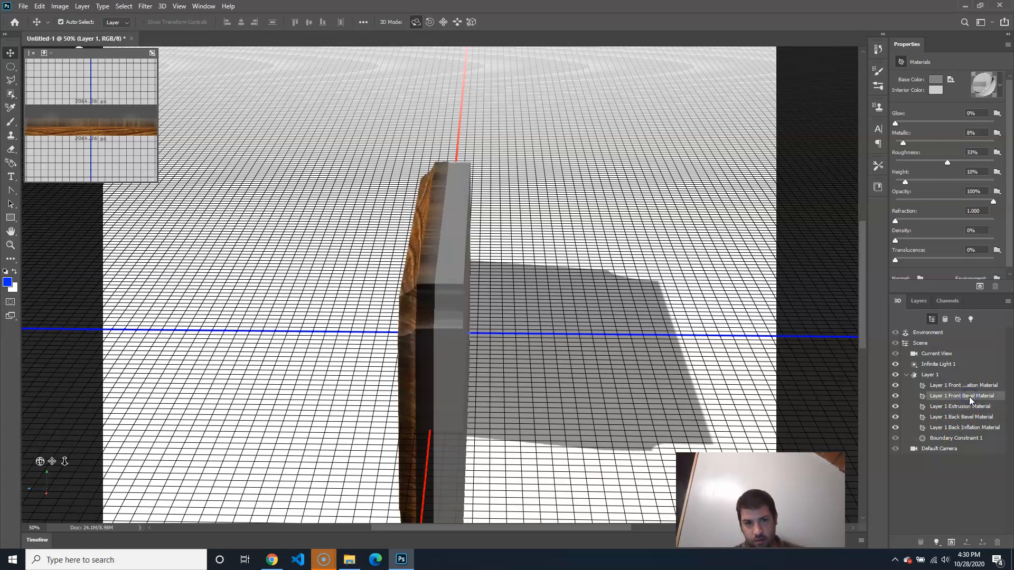
{"action": "left_click", "coordinate": [969, 407]}
Try the reddish-brown preset on the block's Front Bevel Material and undo it.
{"action": "left_click", "coordinate": [969, 398]}
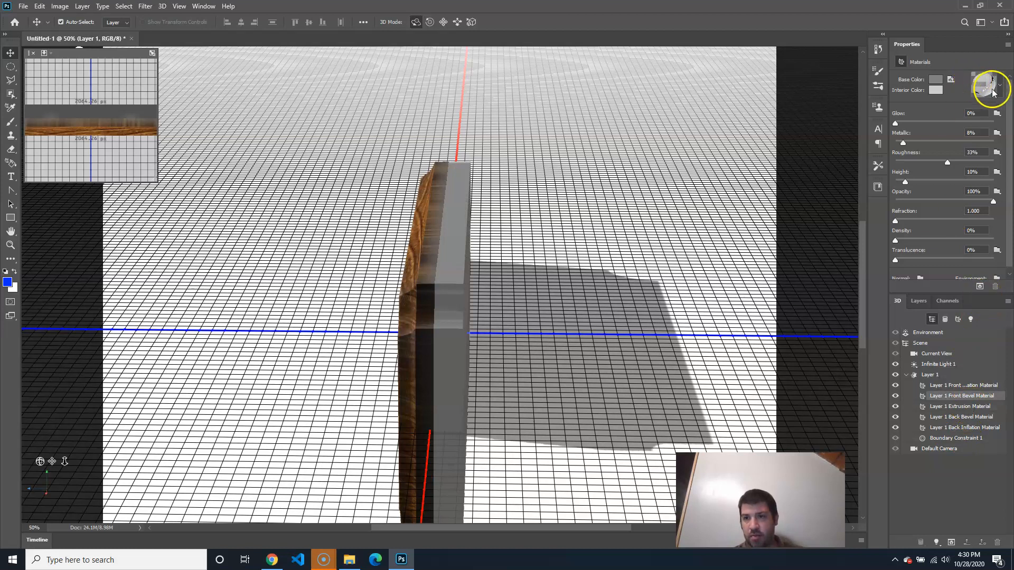
{"action": "left_click", "coordinate": [1003, 90]}
{"action": "left_click", "coordinate": [965, 164]}
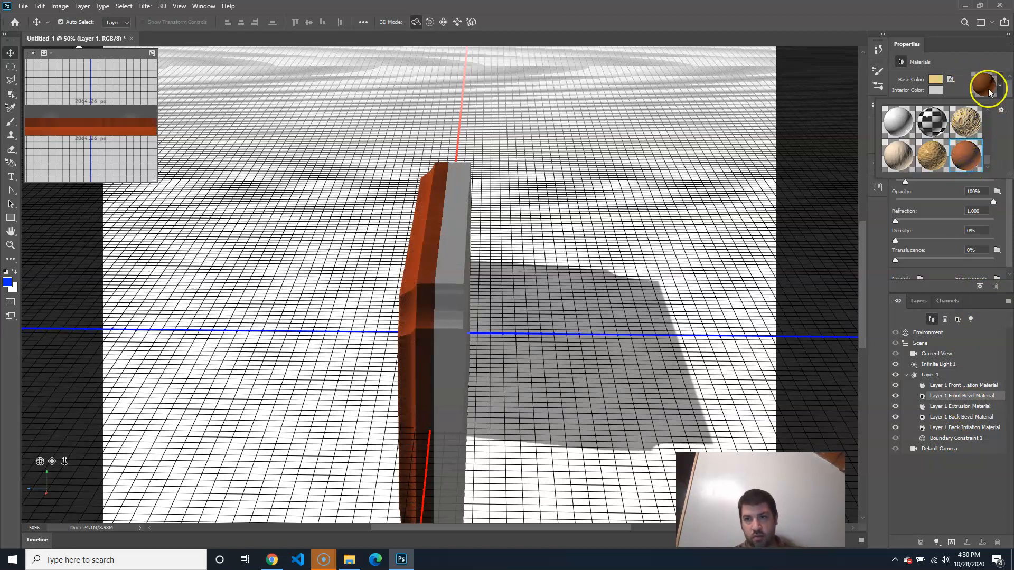
{"action": "left_click", "coordinate": [959, 66]}
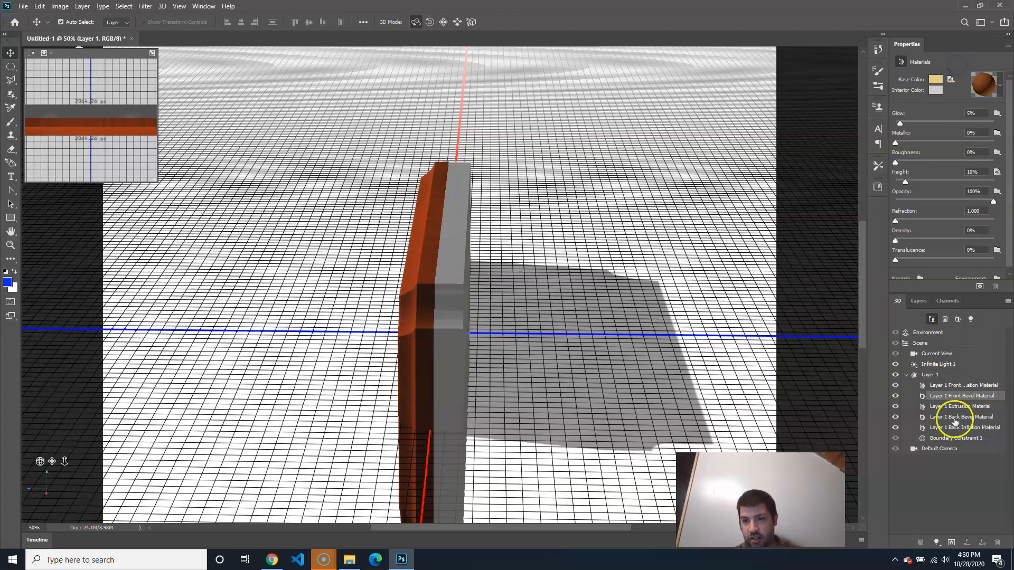
{"action": "key", "text": "ctrl+z"}
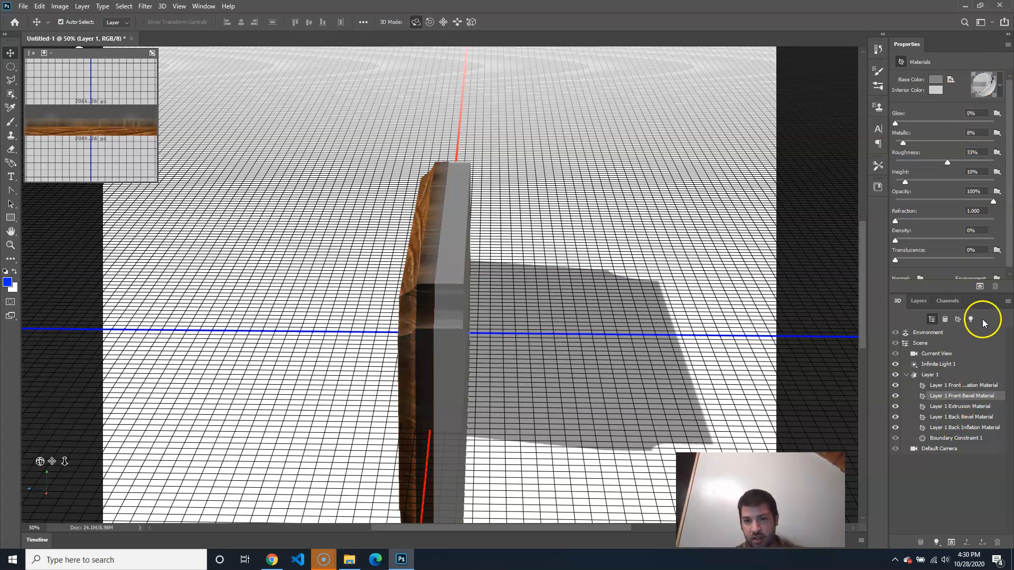
Browse the material presets and apply the reddish-brown preset beside Wood Cork to the block's Extrusion Material.
{"action": "left_click", "coordinate": [960, 408]}
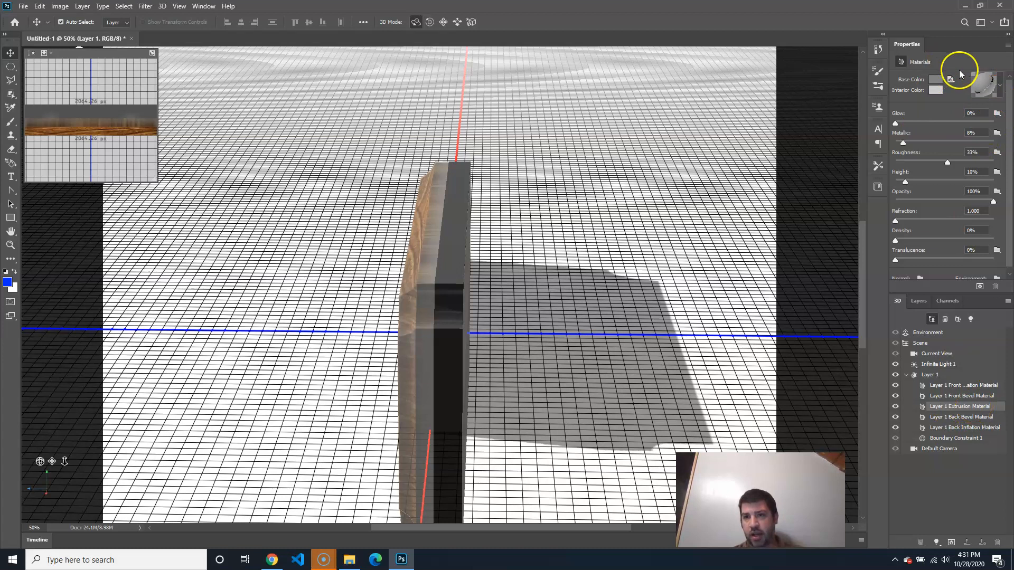
{"action": "left_click", "coordinate": [1000, 88]}
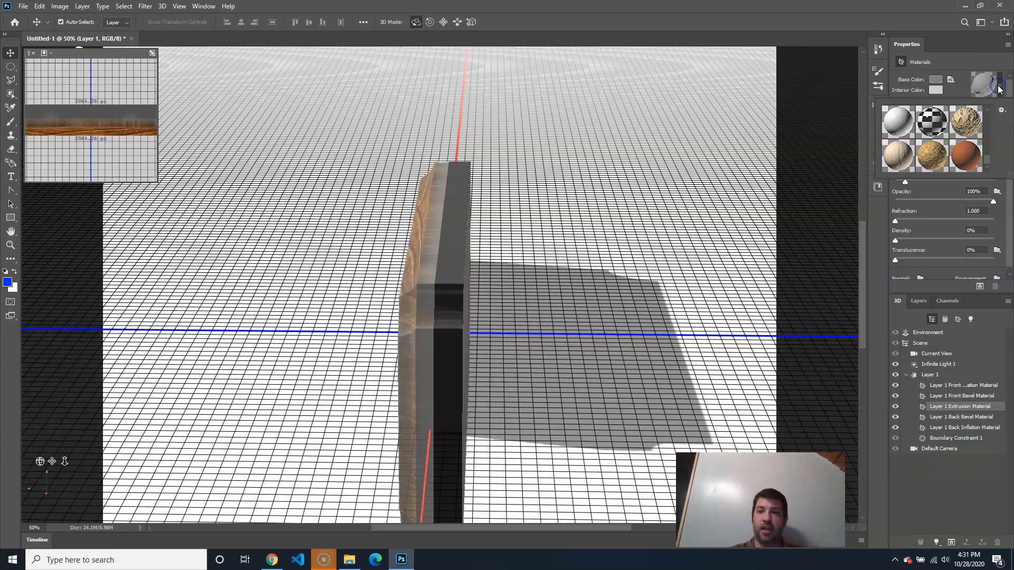
{"action": "left_click_drag", "start_coordinate": [985, 159], "coordinate": [984, 181]}
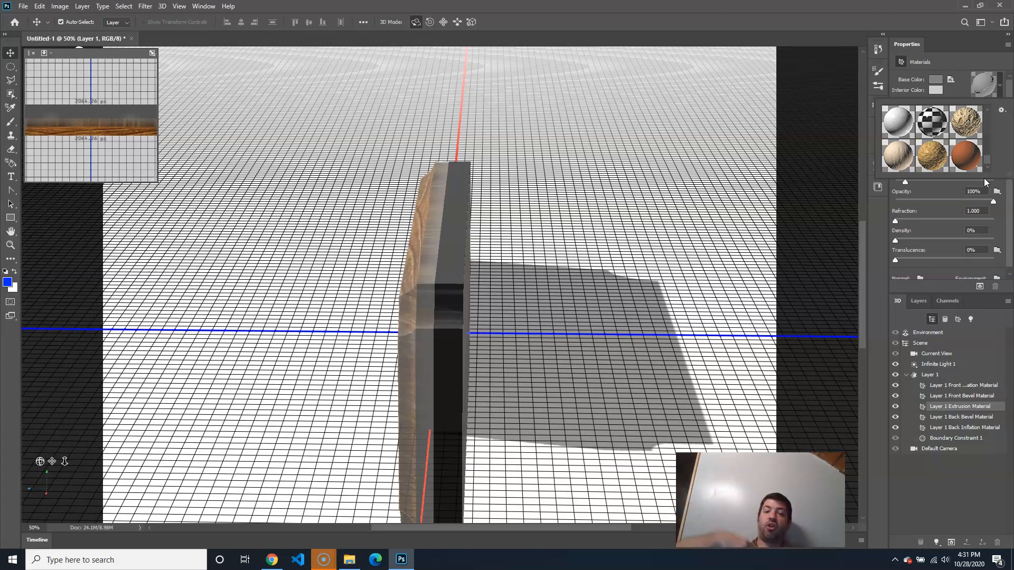
{"action": "left_click_drag", "start_coordinate": [984, 158], "coordinate": [984, 121]}
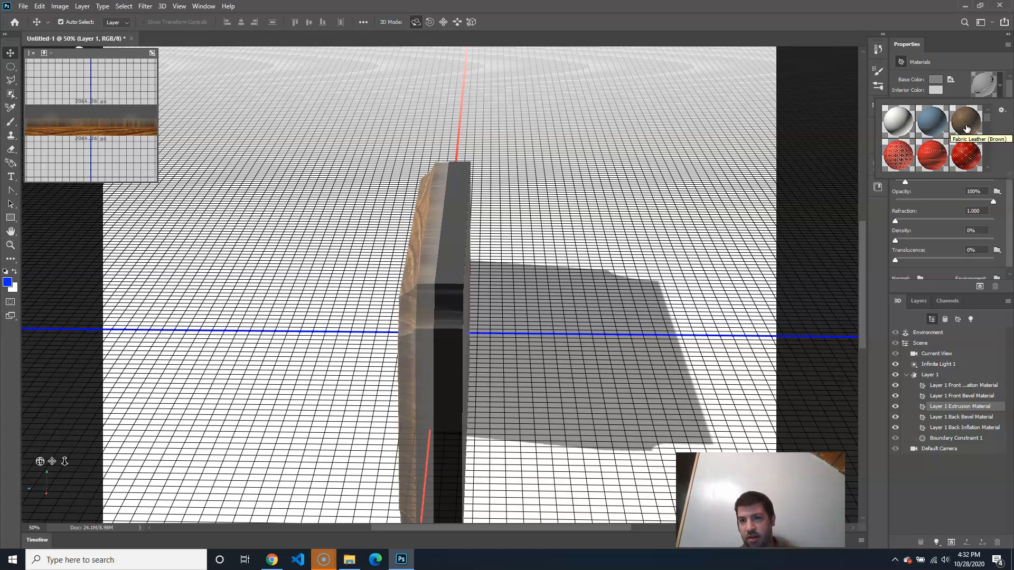
{"action": "left_click_drag", "start_coordinate": [988, 113], "coordinate": [982, 168]}
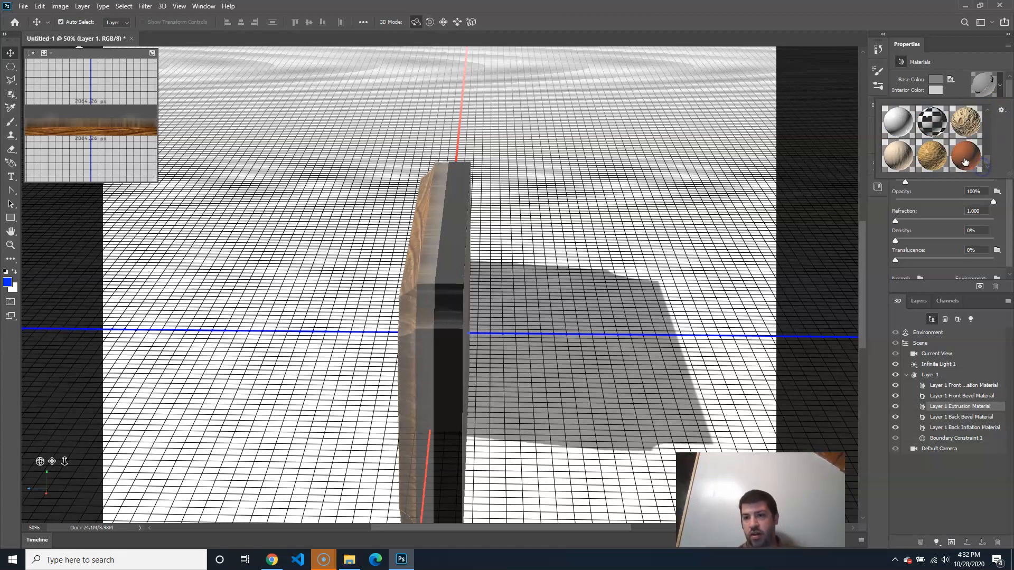
{"action": "left_click", "coordinate": [965, 158]}
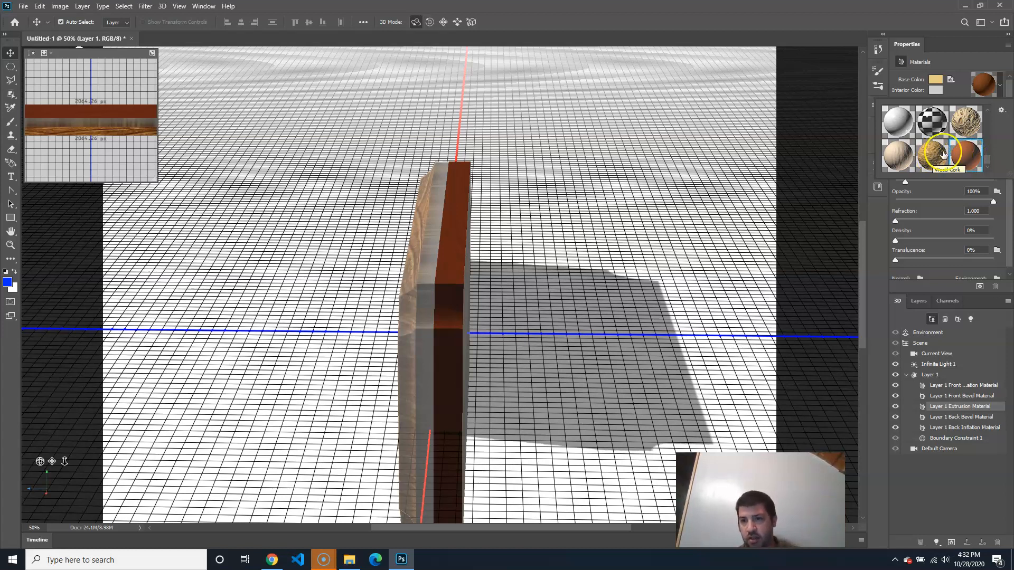
{"action": "left_click", "coordinate": [988, 154]}
{"action": "mouse_move", "coordinate": [989, 157]}
{"action": "left_mouse_down"}
{"action": "mouse_move", "coordinate": [989, 127]}
{"action": "mouse_move", "coordinate": [988, 170]}
{"action": "left_mouse_up"}
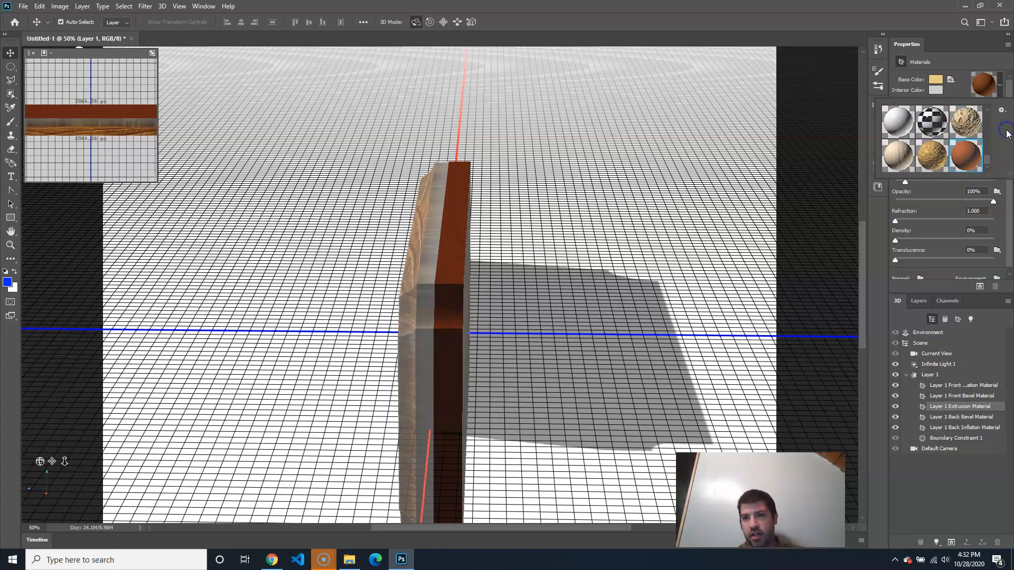
{"action": "left_click", "coordinate": [930, 279]}
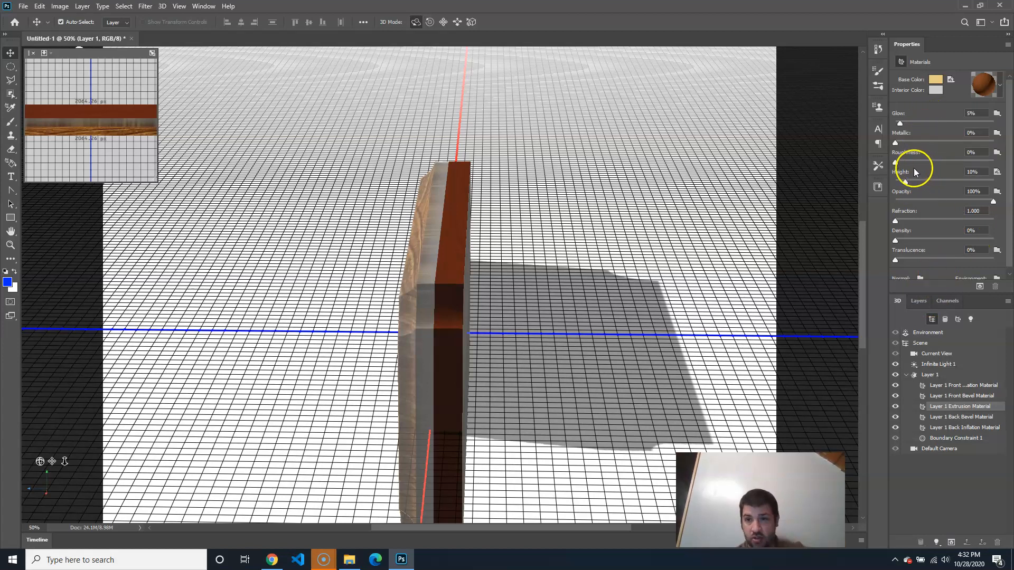
Set the Extrusion Material's Roughness to 5%, and try a Height of 25% before restoring it to 10%.
{"action": "left_click_drag", "start_coordinate": [897, 160], "coordinate": [920, 184]}
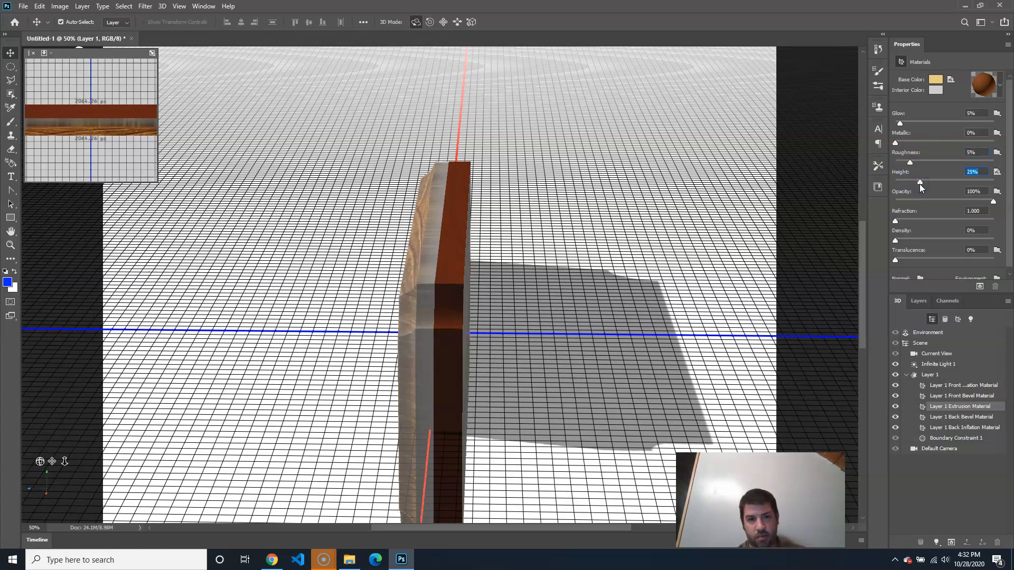
{"action": "left_click_drag", "start_coordinate": [918, 184], "coordinate": [905, 182]}
{"action": "left_click", "coordinate": [989, 212]}
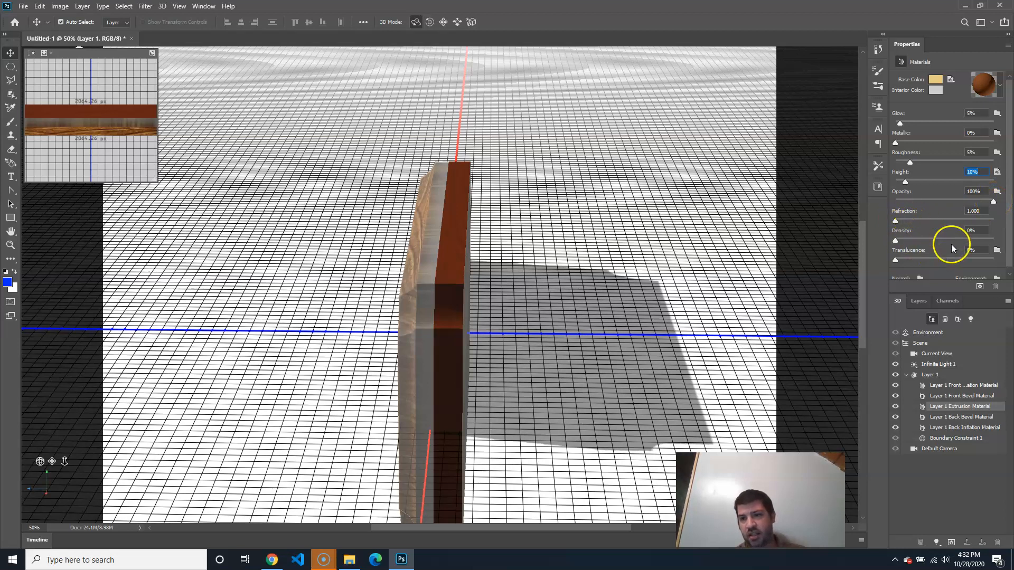
{"action": "left_click_drag", "start_coordinate": [1009, 208], "coordinate": [1010, 229]}
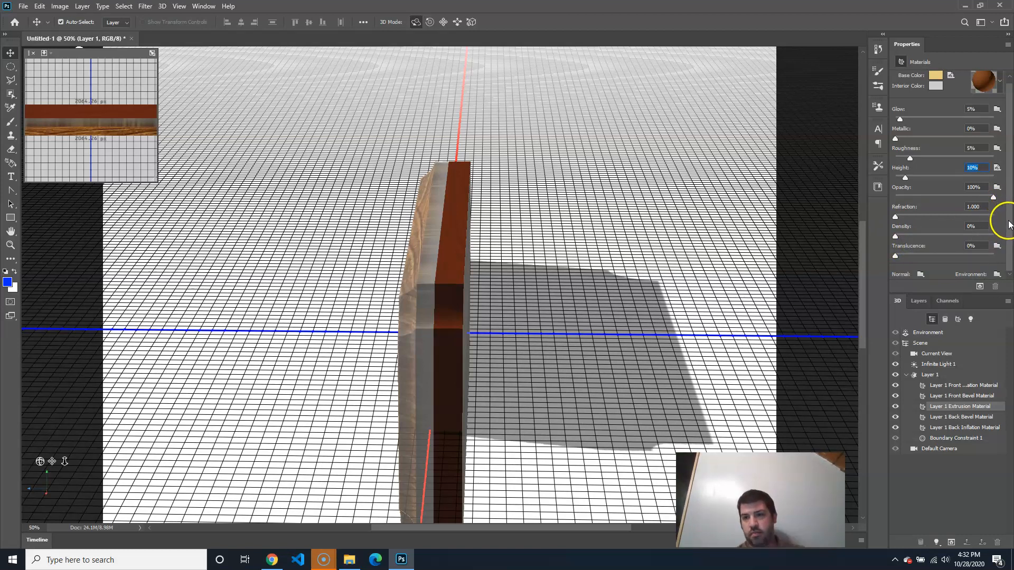
{"action": "left_click_drag", "start_coordinate": [1009, 224], "coordinate": [1010, 205]}
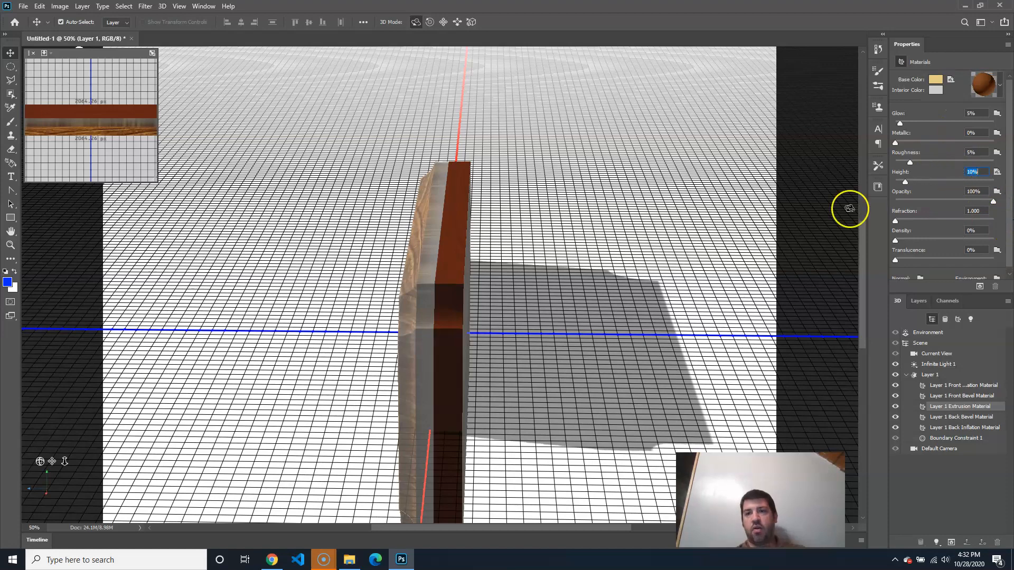
{"action": "left_click", "coordinate": [538, 336]}
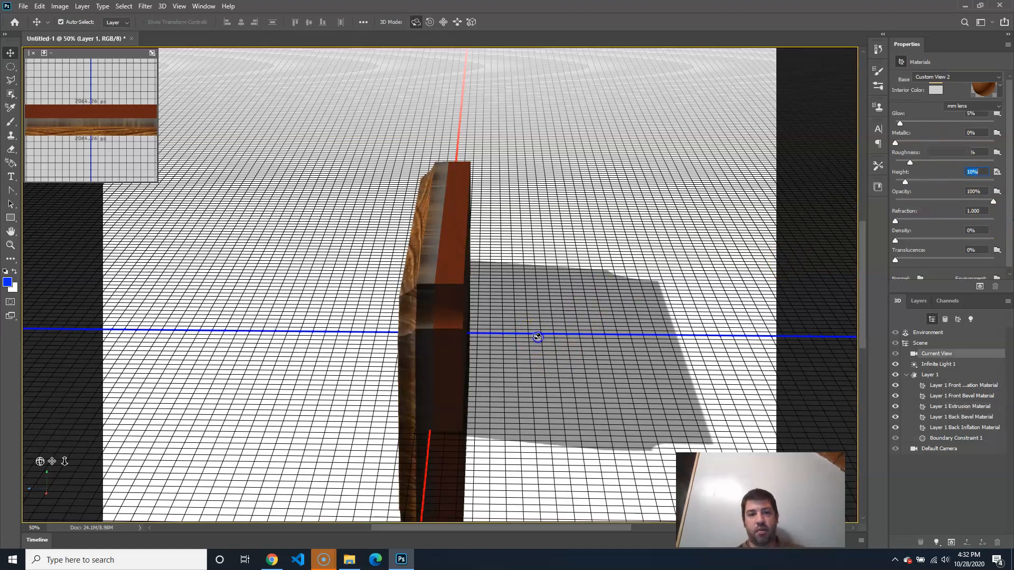
{"action": "mouse_move", "coordinate": [577, 288]}
{"action": "left_mouse_down"}
{"action": "mouse_move", "coordinate": [640, 267]}
{"action": "mouse_move", "coordinate": [599, 285]}
{"action": "mouse_move", "coordinate": [584, 319]}
{"action": "mouse_move", "coordinate": [581, 290]}
{"action": "left_mouse_up"}
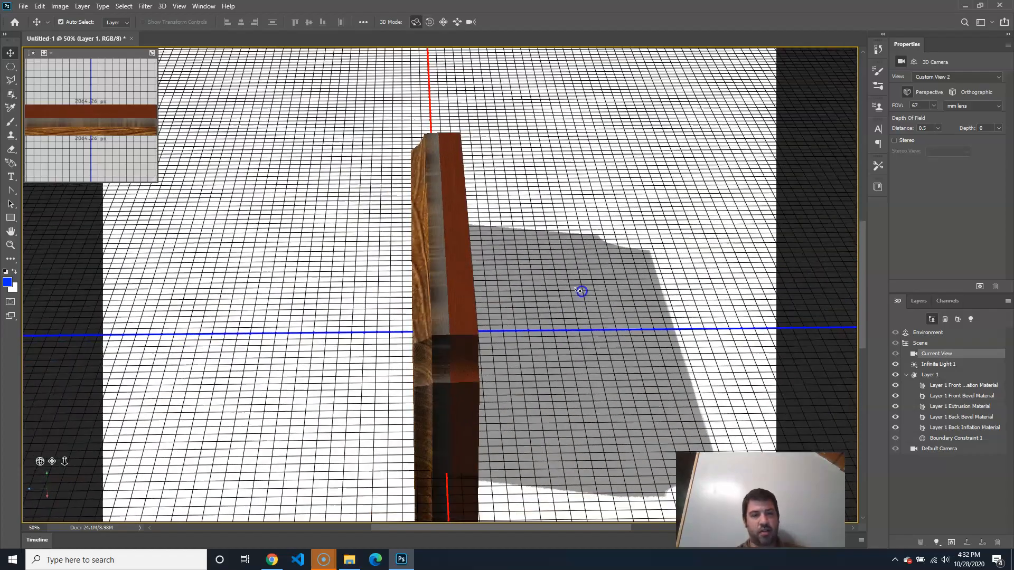
{"action": "left_click", "coordinate": [469, 237]}
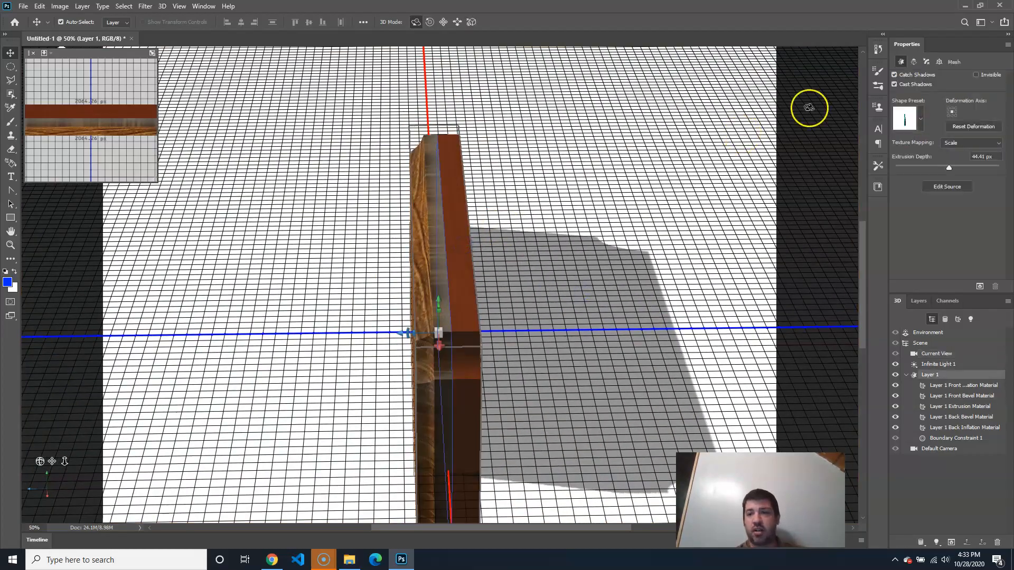
{"action": "left_click", "coordinate": [965, 407]}
{"action": "left_click", "coordinate": [935, 78]}
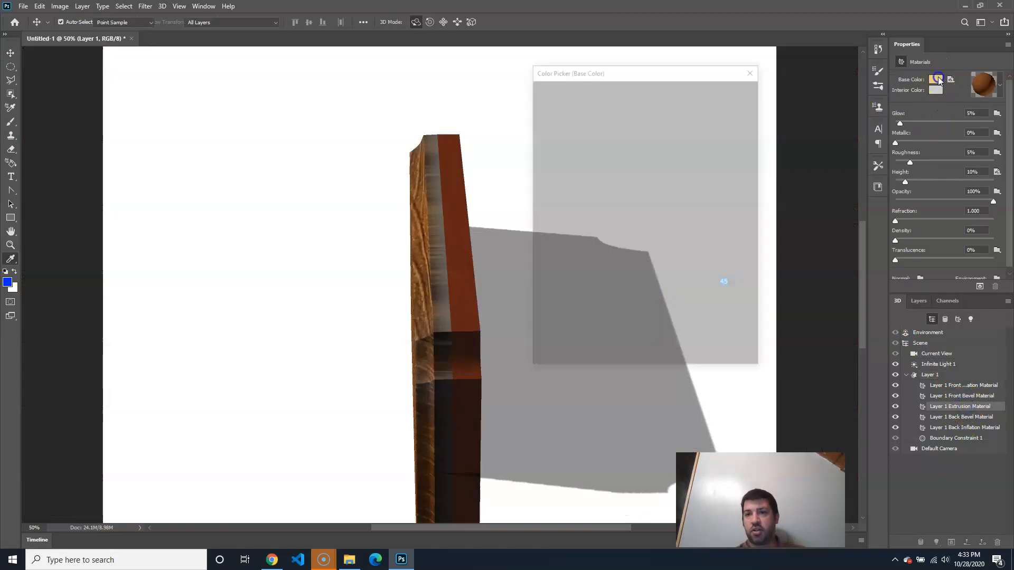
{"action": "left_click", "coordinate": [678, 233]}
{"action": "left_click", "coordinate": [606, 303]}
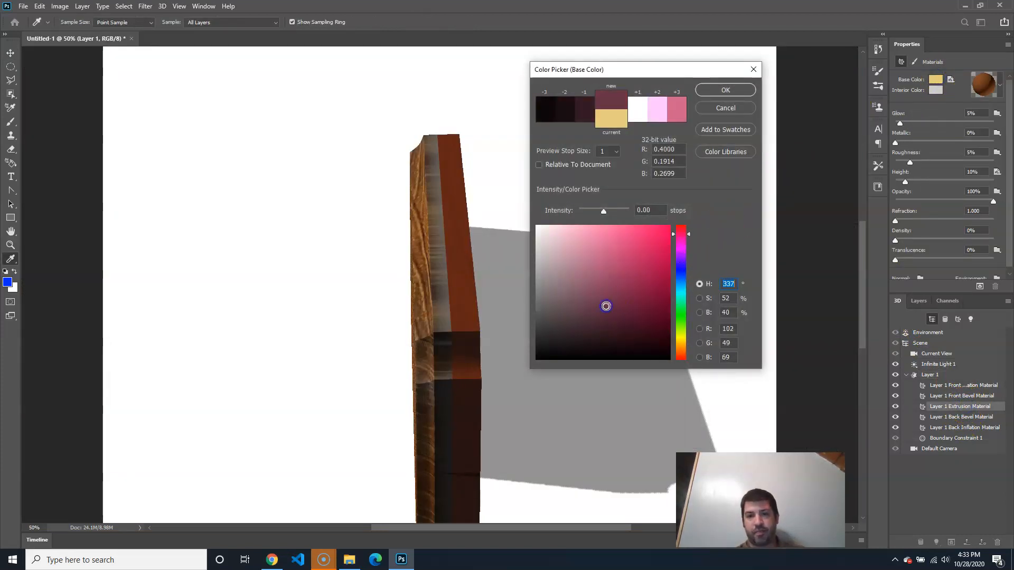
{"action": "left_click", "coordinate": [651, 286]}
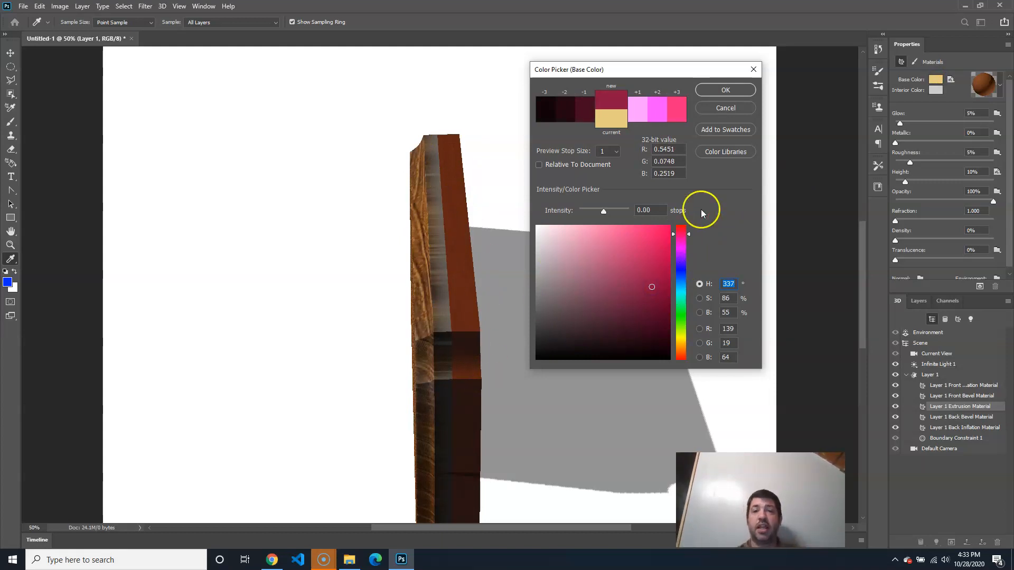
{"action": "left_click", "coordinate": [725, 108]}
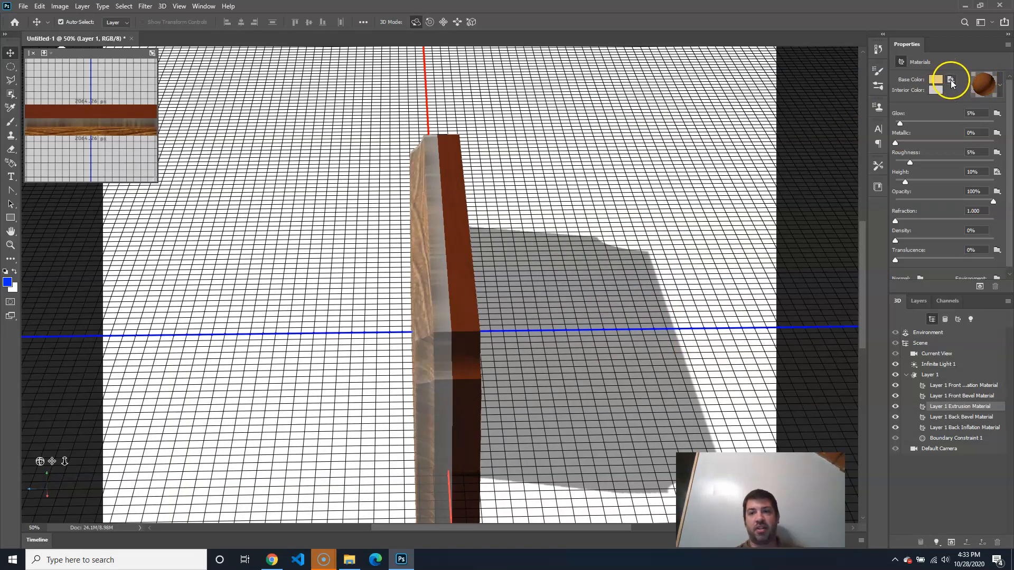
Open the texture of the Extrusion Material's Base Color for editing.
{"action": "mouse_move", "coordinate": [951, 83]}
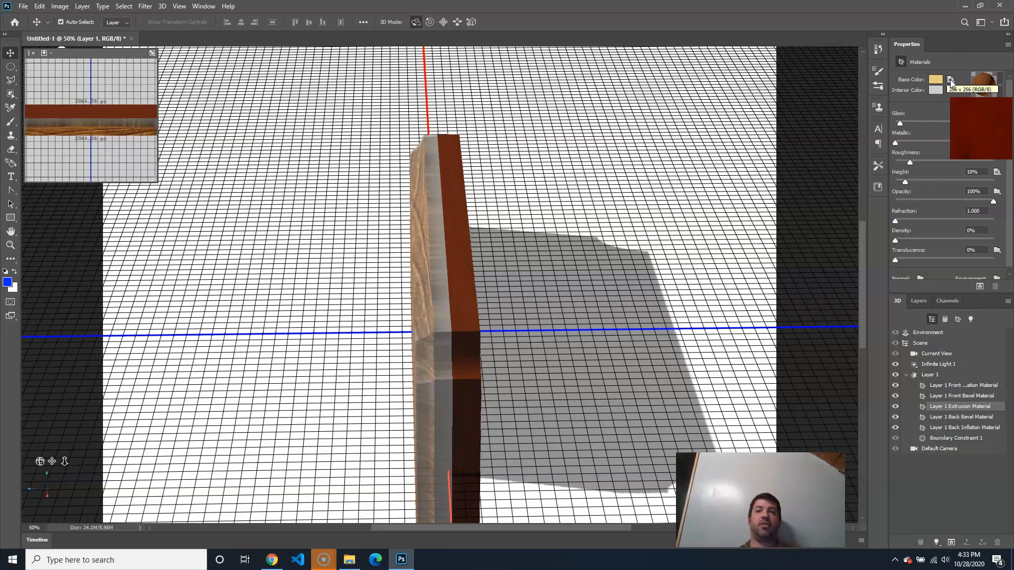
{"action": "left_click", "coordinate": [937, 80]}
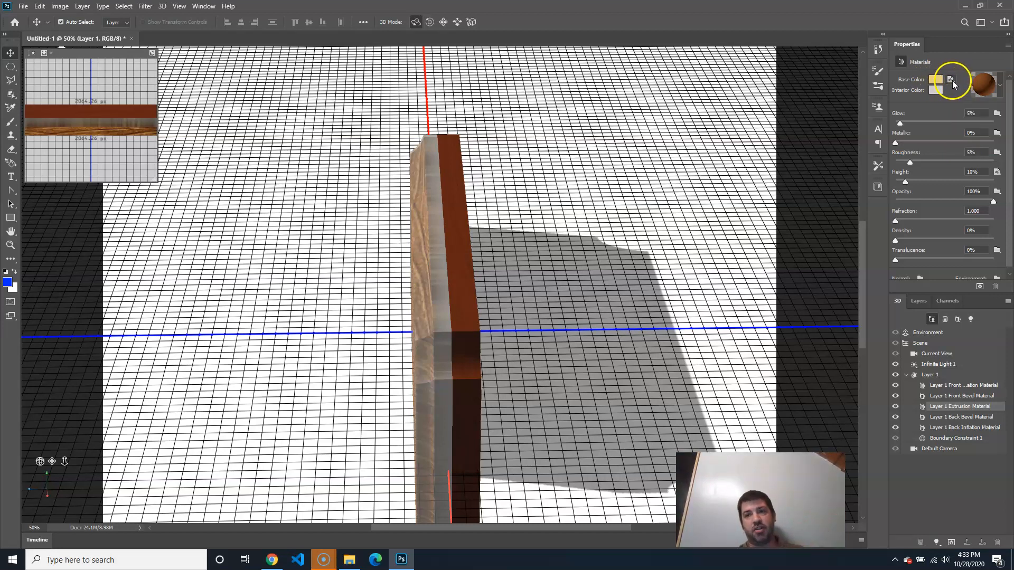
{"action": "left_click", "coordinate": [952, 80]}
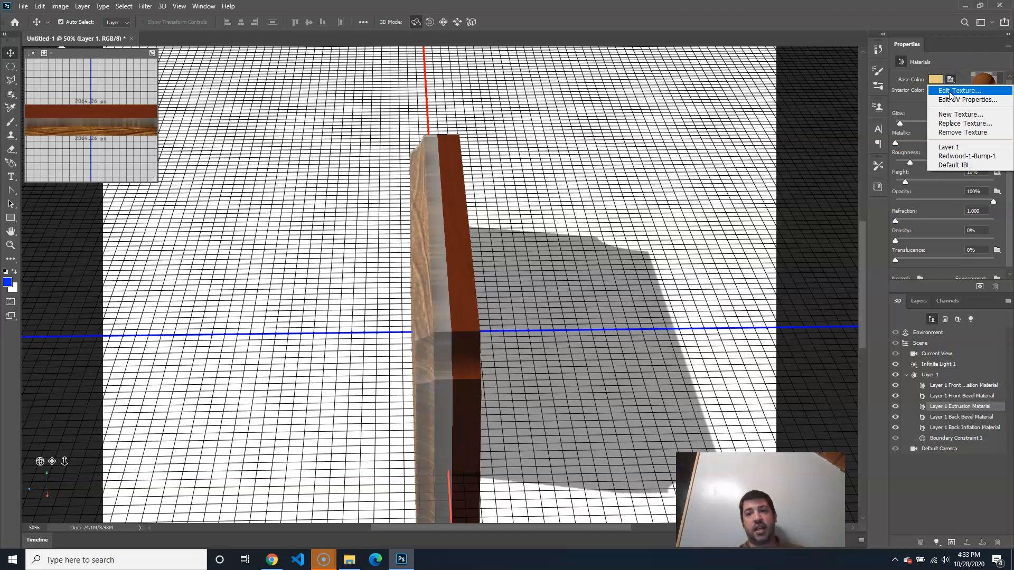
{"action": "left_click", "coordinate": [951, 92]}
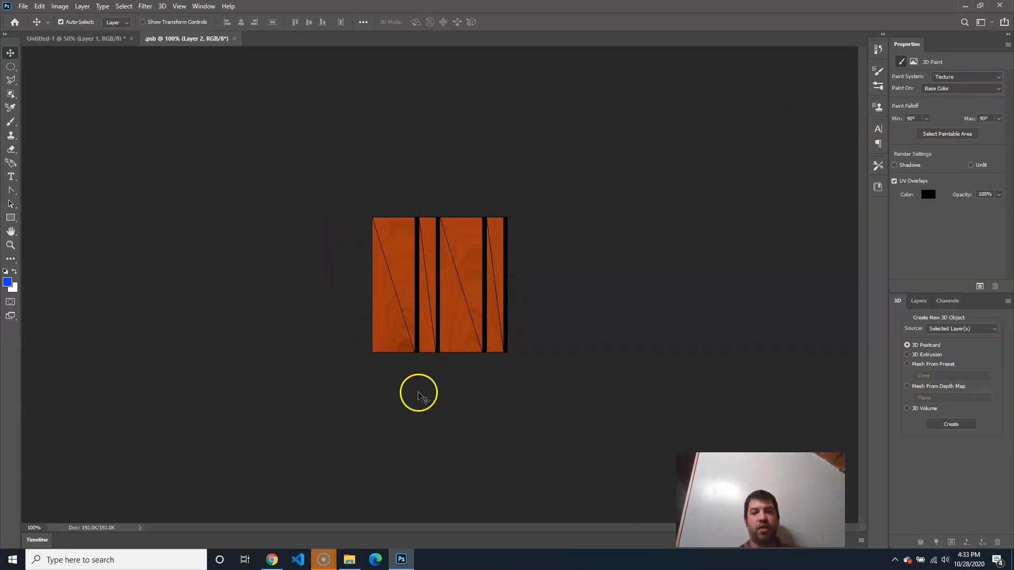
Check Layer 2 by toggling its visibility in the texture document, and add a Hue/Saturation adjustment layer above it.
{"action": "left_click", "coordinate": [922, 306]}
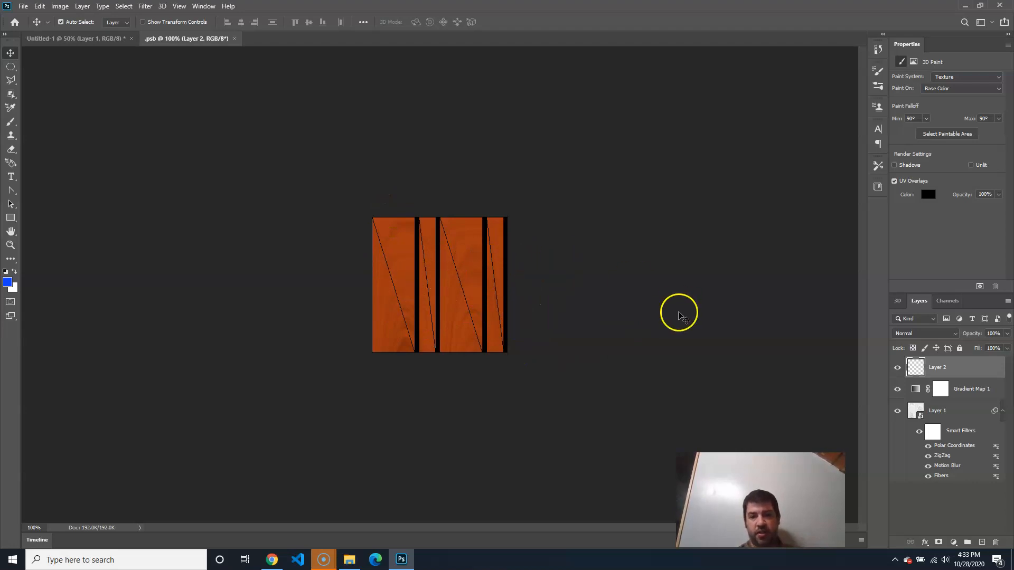
{"action": "left_click", "coordinate": [897, 368]}
{"action": "left_click", "coordinate": [898, 368]}
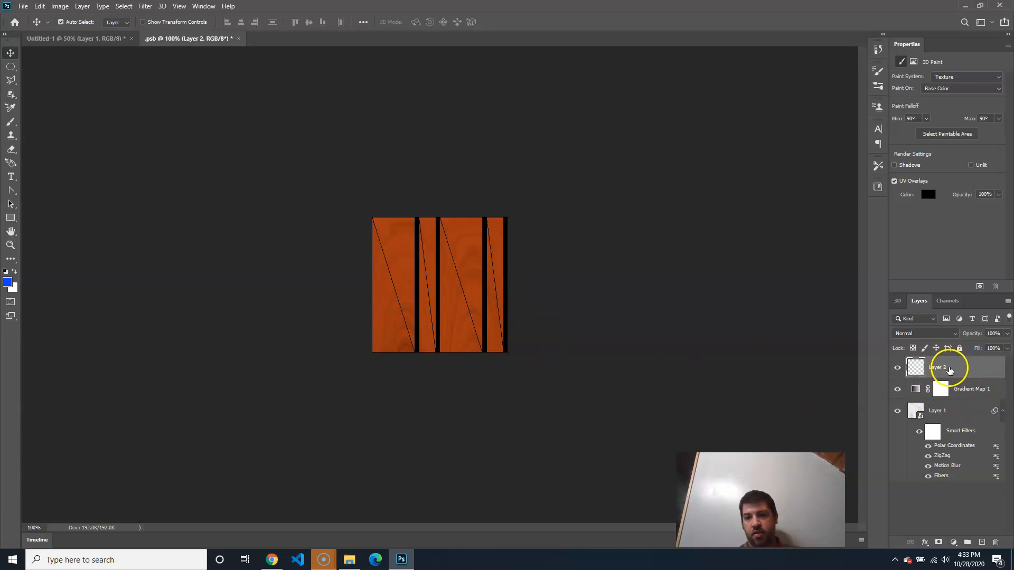
{"action": "left_click", "coordinate": [953, 543]}
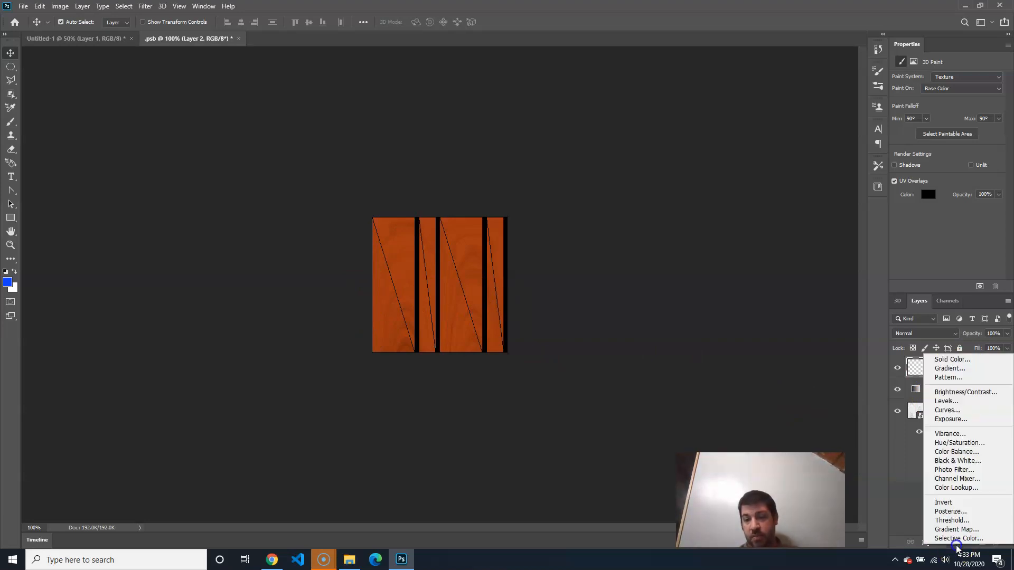
{"action": "left_click", "coordinate": [961, 442]}
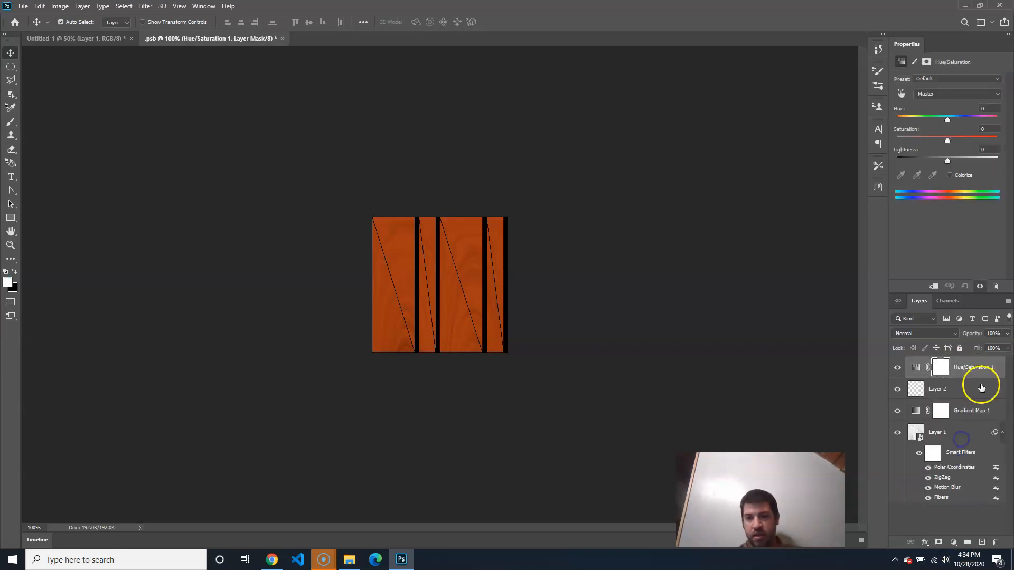
Return to the Untitled-1 document and view the block from an angle showing its front and extruded side.
{"action": "left_click", "coordinate": [88, 38]}
{"action": "left_click", "coordinate": [213, 261]}
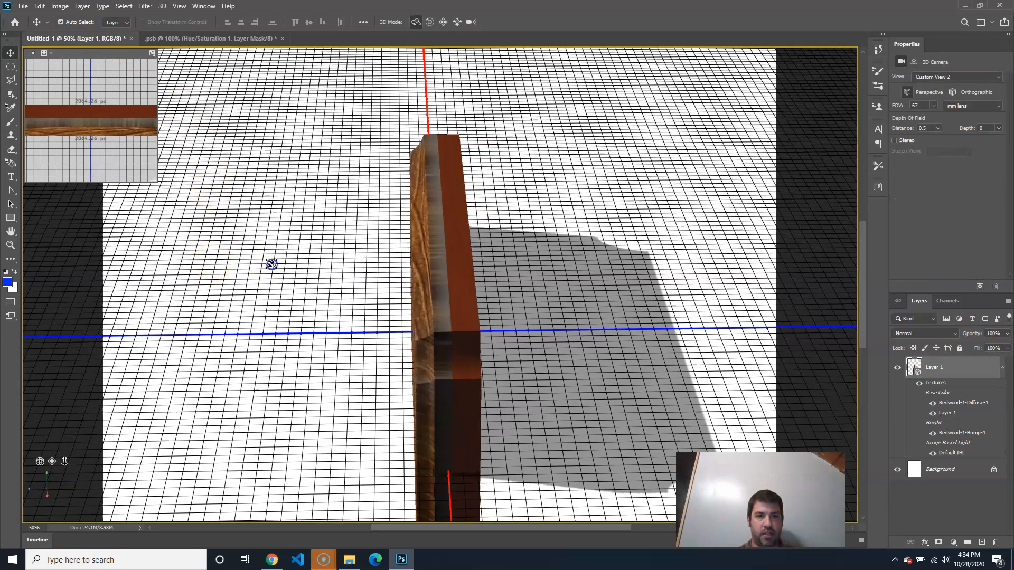
{"action": "left_click", "coordinate": [213, 301]}
{"action": "left_click_drag", "start_coordinate": [223, 301], "coordinate": [265, 306]}
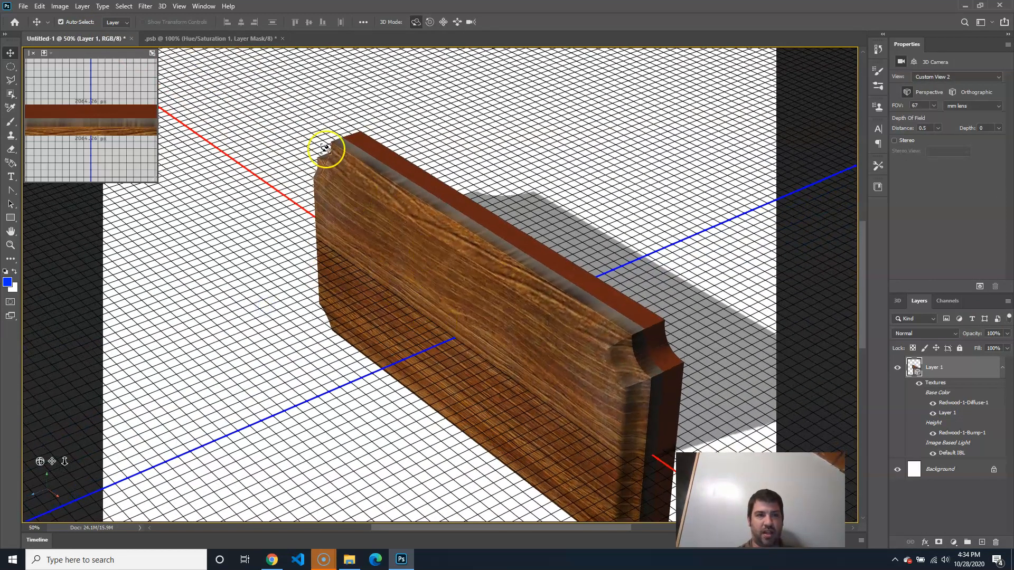
Set the texture's Hue to +16 and Lightness to -20, and close the texture document with its changes saved.
{"action": "left_click", "coordinate": [207, 37]}
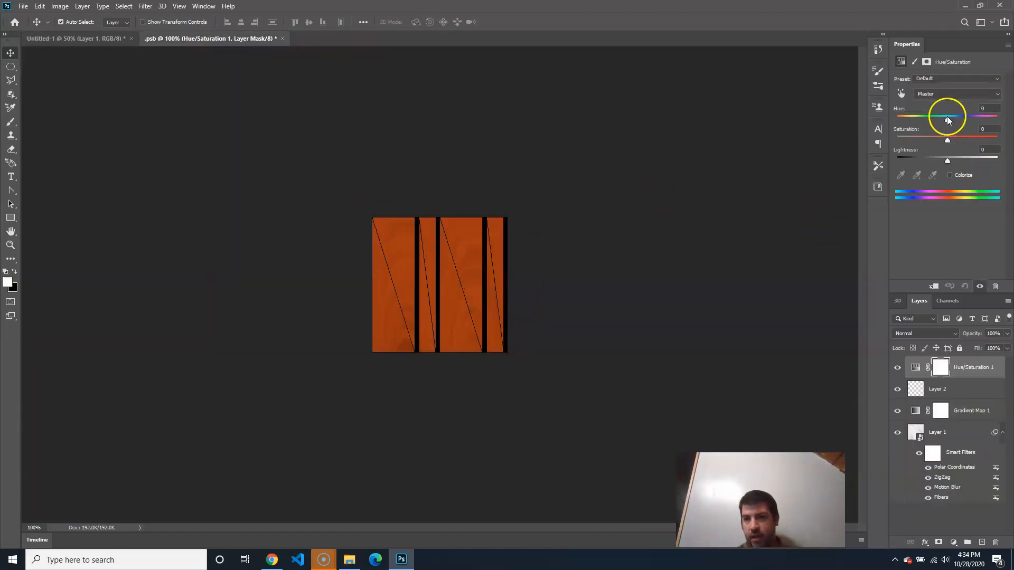
{"action": "mouse_move", "coordinate": [947, 119]}
{"action": "left_mouse_down"}
{"action": "mouse_move", "coordinate": [905, 122]}
{"action": "mouse_move", "coordinate": [979, 124]}
{"action": "mouse_move", "coordinate": [950, 124]}
{"action": "left_mouse_up"}
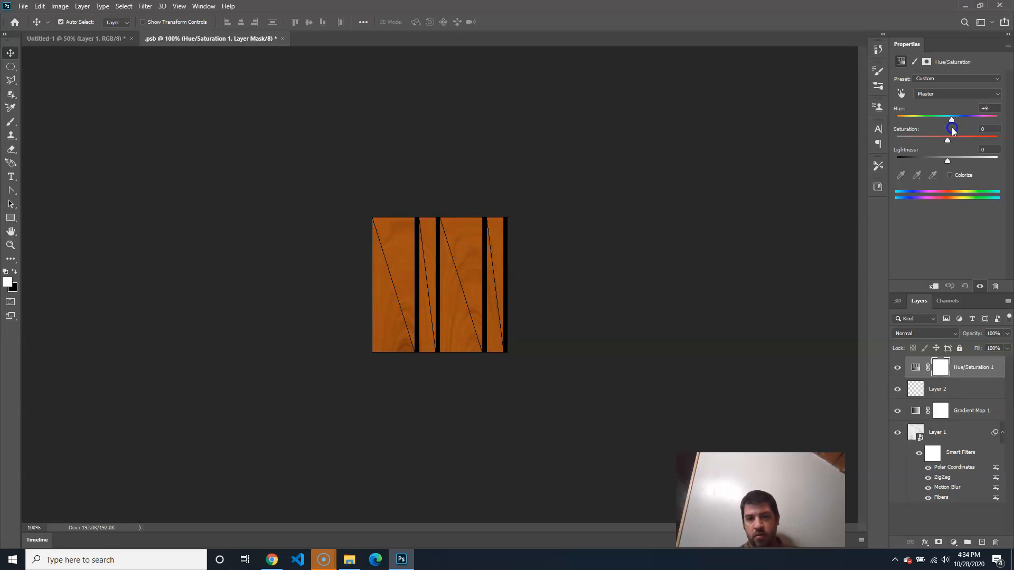
{"action": "left_click_drag", "start_coordinate": [946, 161], "coordinate": [941, 164]}
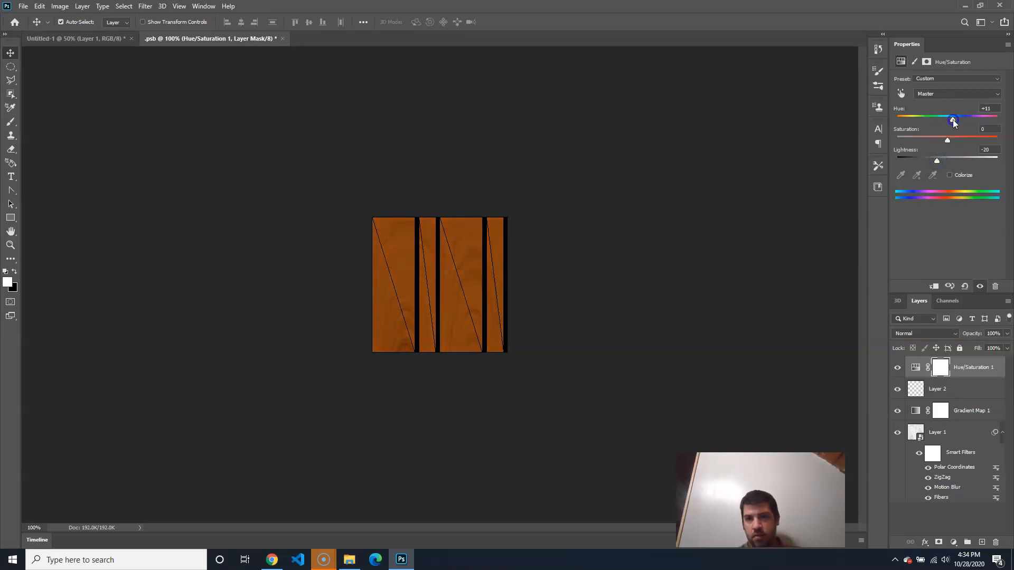
{"action": "left_click", "coordinate": [101, 39]}
{"action": "left_click", "coordinate": [224, 38]}
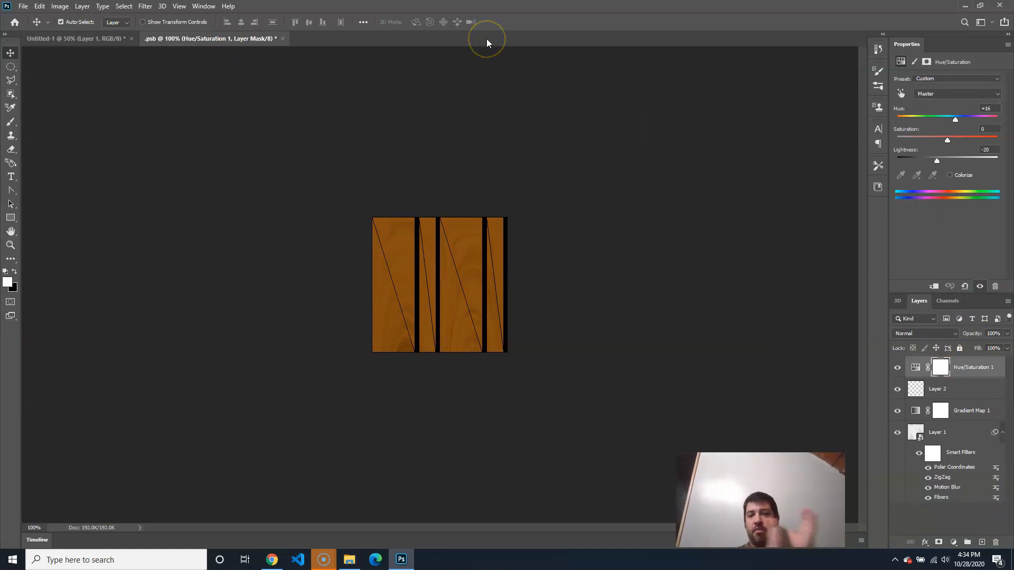
{"action": "left_click", "coordinate": [278, 38]}
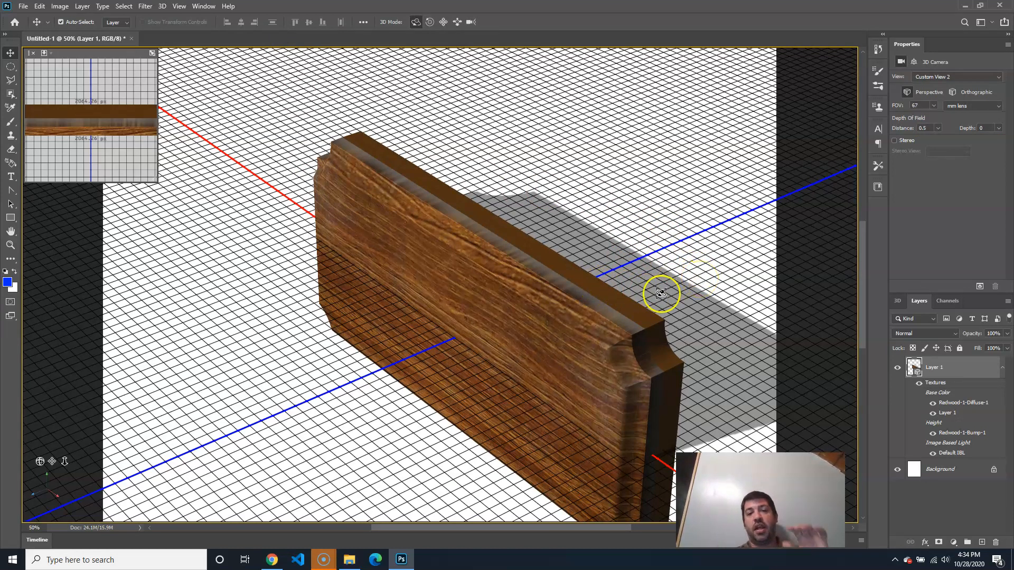
Examine the recoloured extrusion surface from the block's narrow end around to its front face.
{"action": "left_click_drag", "start_coordinate": [690, 294], "coordinate": [528, 244]}
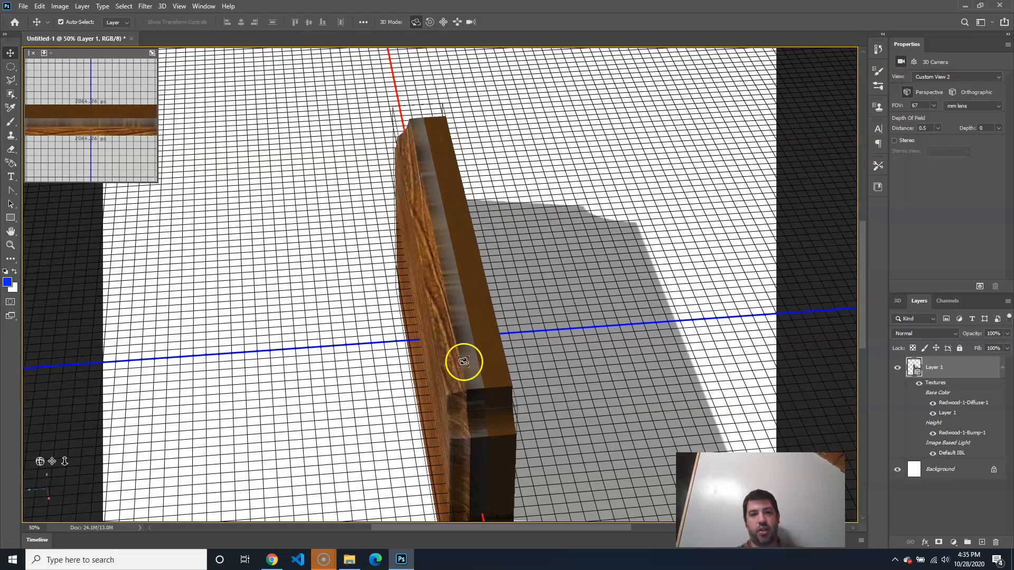
{"action": "mouse_move", "coordinate": [579, 362]}
{"action": "left_mouse_down"}
{"action": "mouse_move", "coordinate": [543, 342]}
{"action": "mouse_move", "coordinate": [435, 326]}
{"action": "mouse_move", "coordinate": [514, 361]}
{"action": "mouse_move", "coordinate": [584, 354]}
{"action": "mouse_move", "coordinate": [591, 362]}
{"action": "left_mouse_up"}
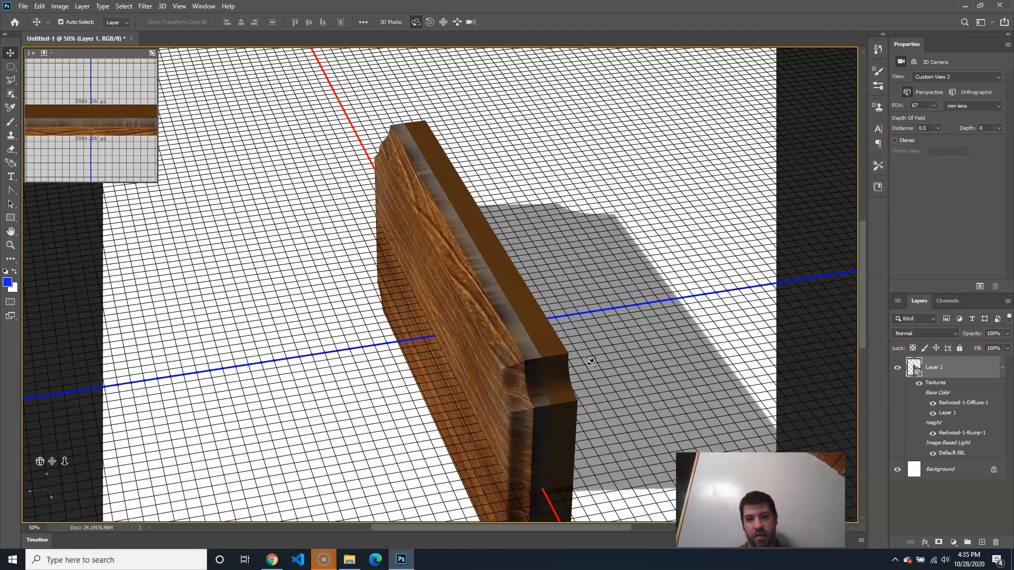
{"action": "left_click_drag", "start_coordinate": [591, 362], "coordinate": [674, 346]}
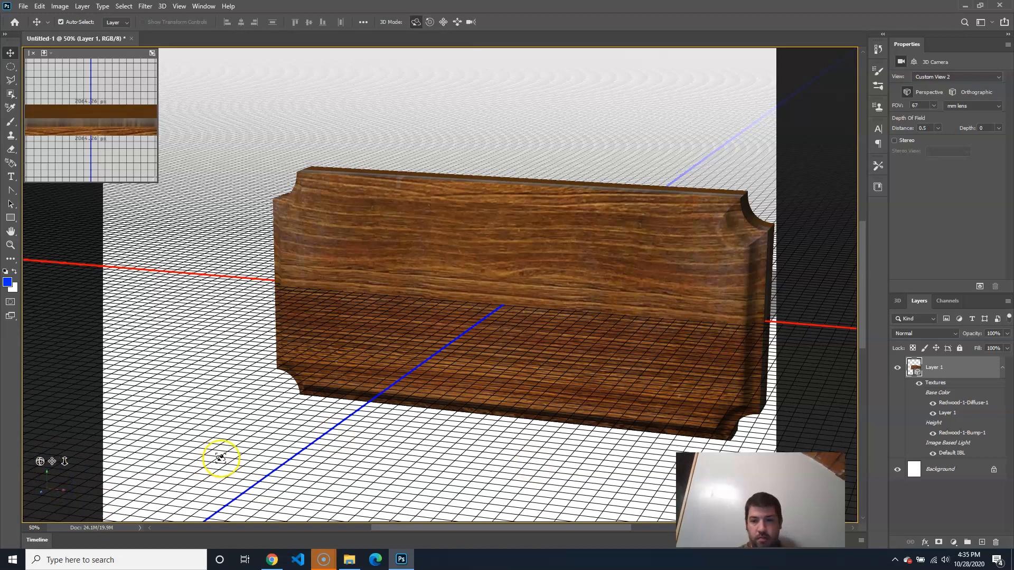
Switch the 3D scene to the Default Camera and show the whole canvas at 25%.
{"action": "left_click", "coordinate": [898, 300]}
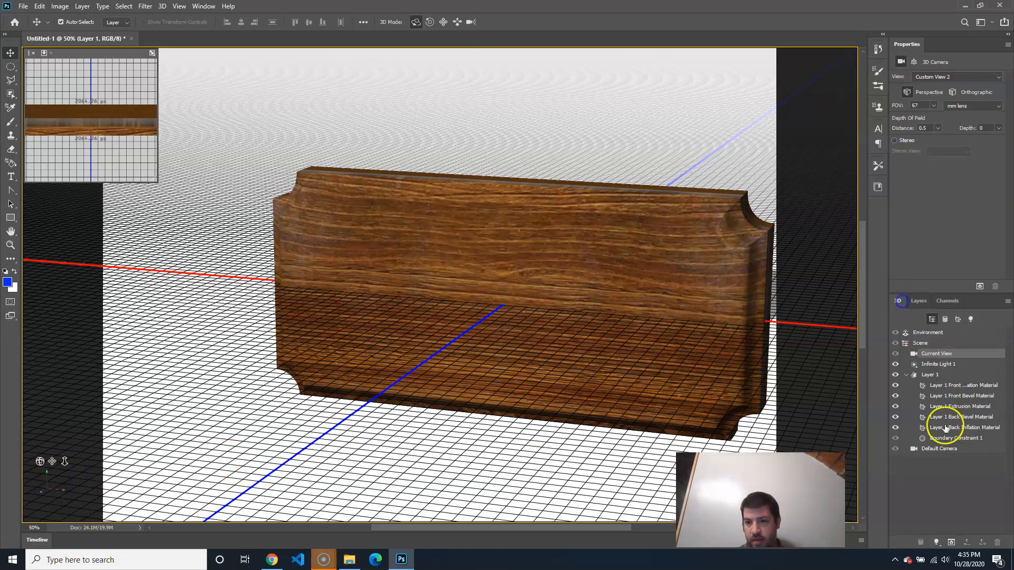
{"action": "left_click", "coordinate": [943, 449]}
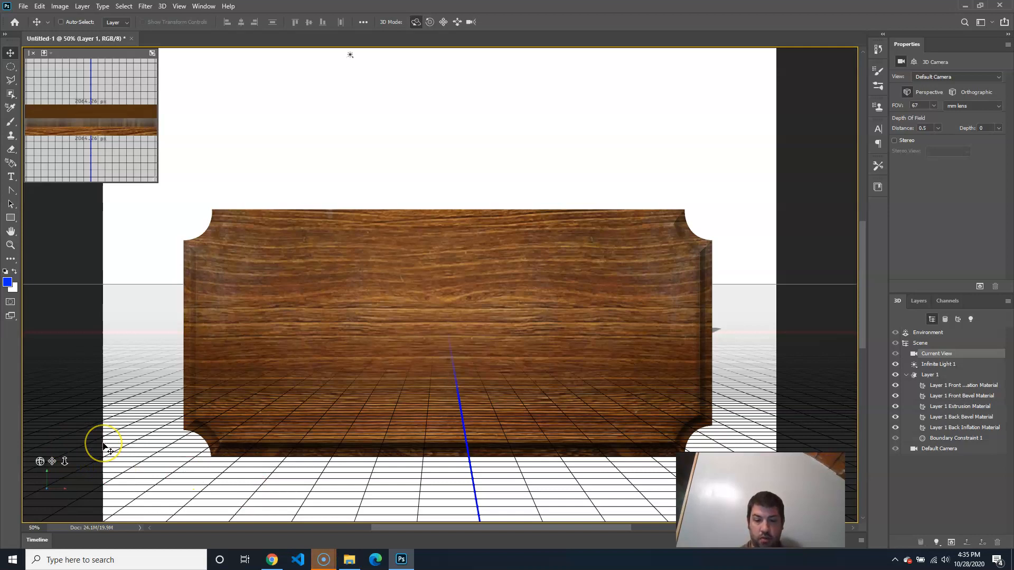
{"action": "key", "text": "ctrl+minus"}
{"action": "key", "text": "ctrl+minus"}
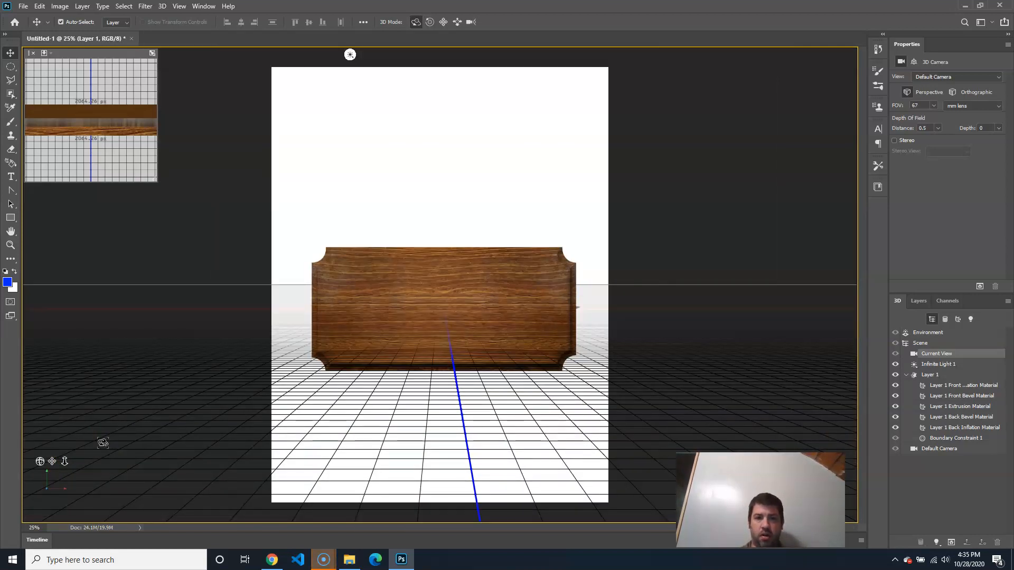
{"action": "left_click", "coordinate": [188, 387]}
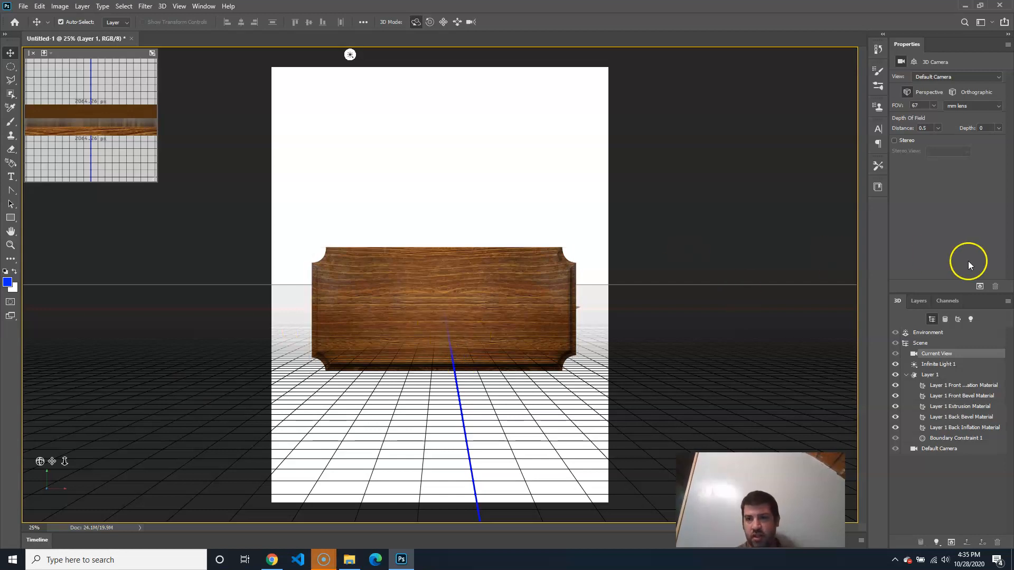
Go through the Layer 1 mesh, its boundary constraint and its surface materials to examine which parts each covers.
{"action": "left_click", "coordinate": [931, 374]}
{"action": "left_click", "coordinate": [940, 437]}
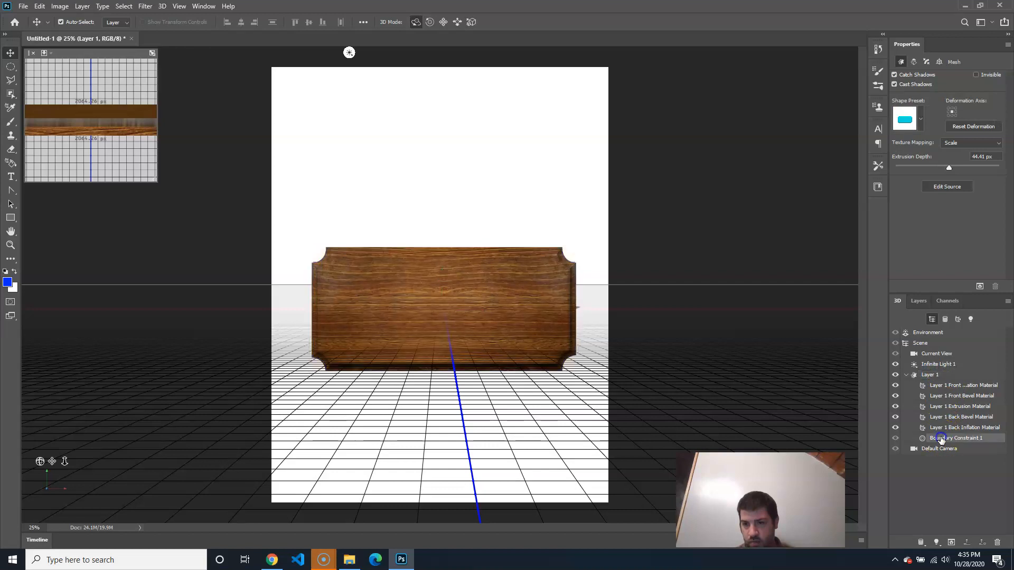
{"action": "left_click", "coordinate": [940, 428]}
{"action": "left_click", "coordinate": [941, 417]}
{"action": "left_click", "coordinate": [940, 407]}
{"action": "left_click", "coordinate": [941, 385]}
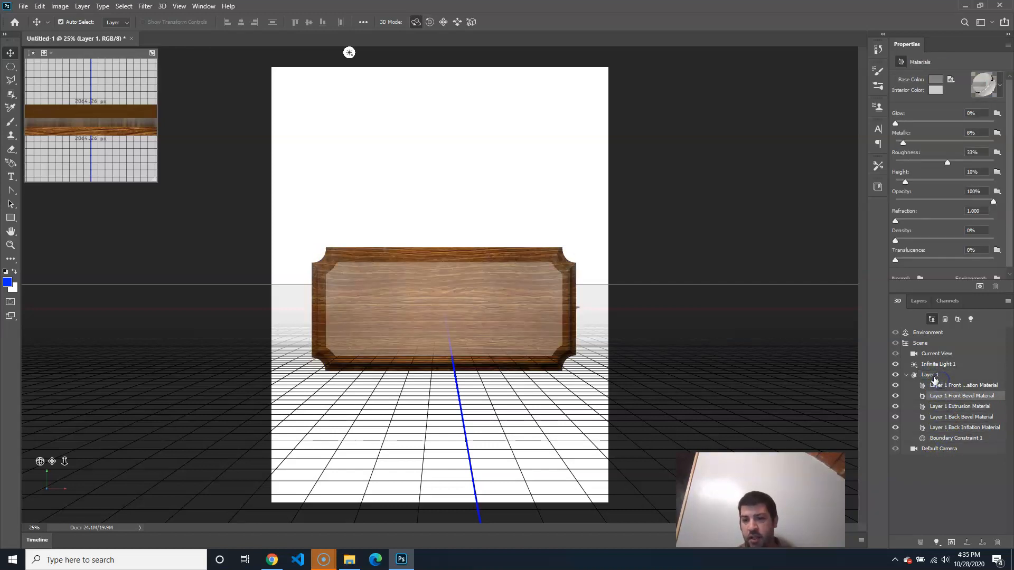
Review the properties of the scene, the current view camera, the infinite light and the Layer 1 mesh.
{"action": "left_click", "coordinate": [930, 374]}
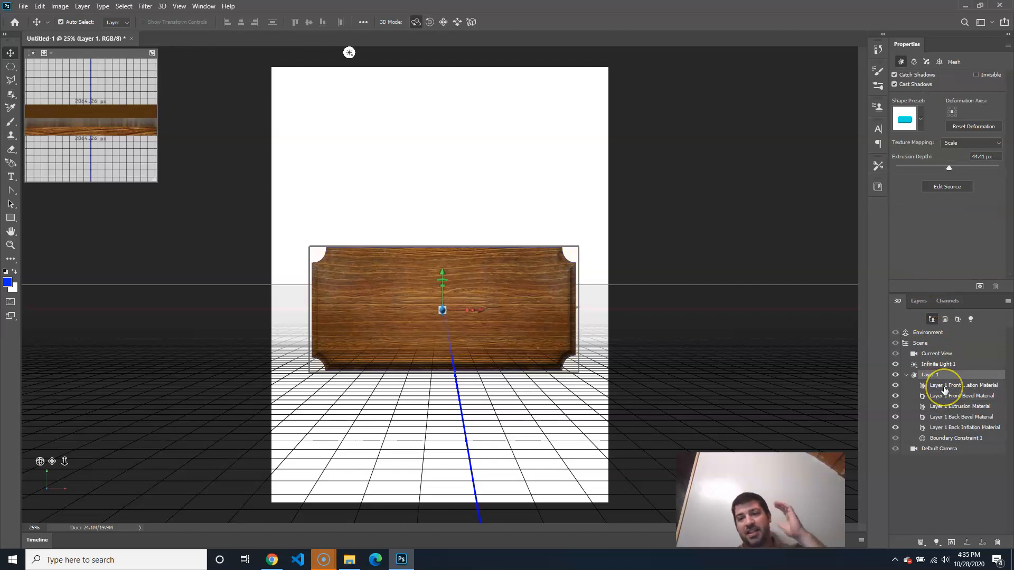
{"action": "left_click", "coordinate": [933, 343]}
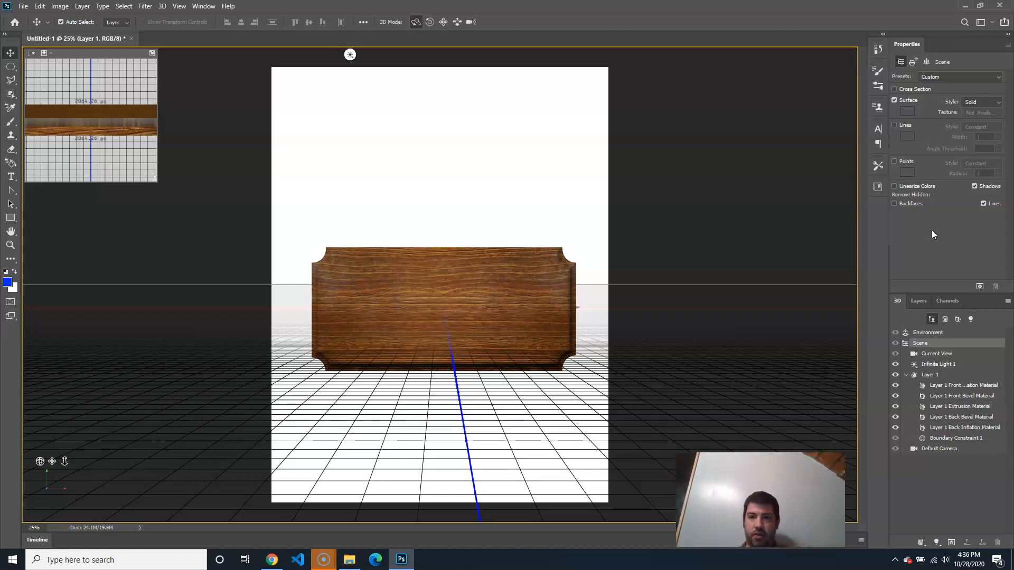
{"action": "left_click", "coordinate": [932, 65]}
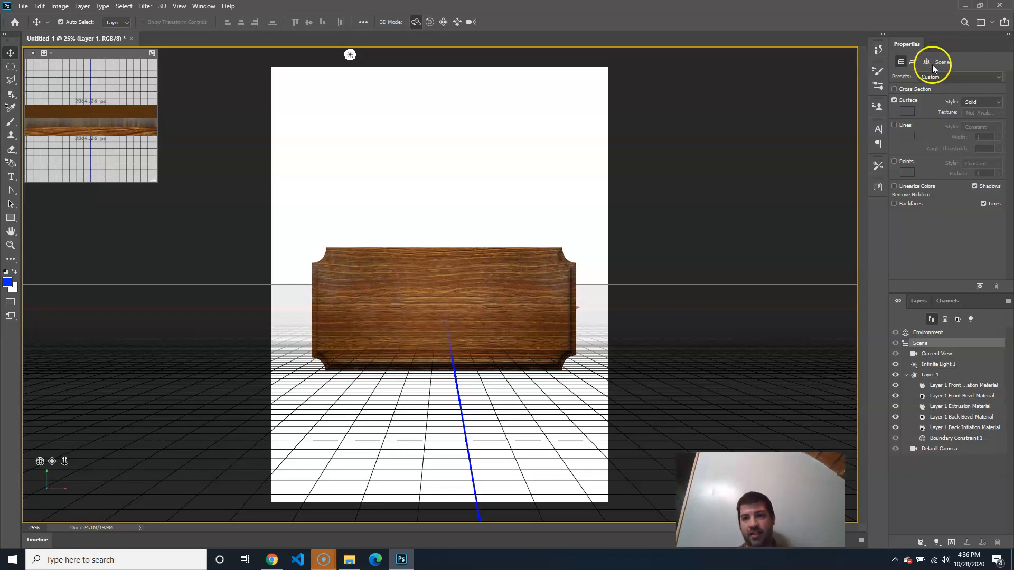
{"action": "left_click", "coordinate": [935, 354]}
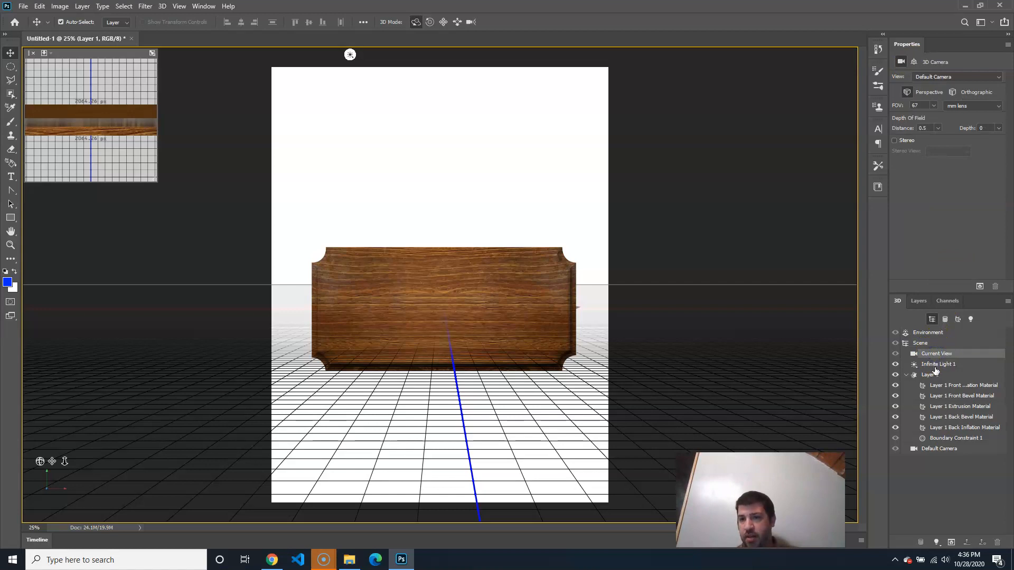
{"action": "left_click", "coordinate": [934, 364]}
{"action": "left_click", "coordinate": [930, 374]}
{"action": "left_click", "coordinate": [932, 406]}
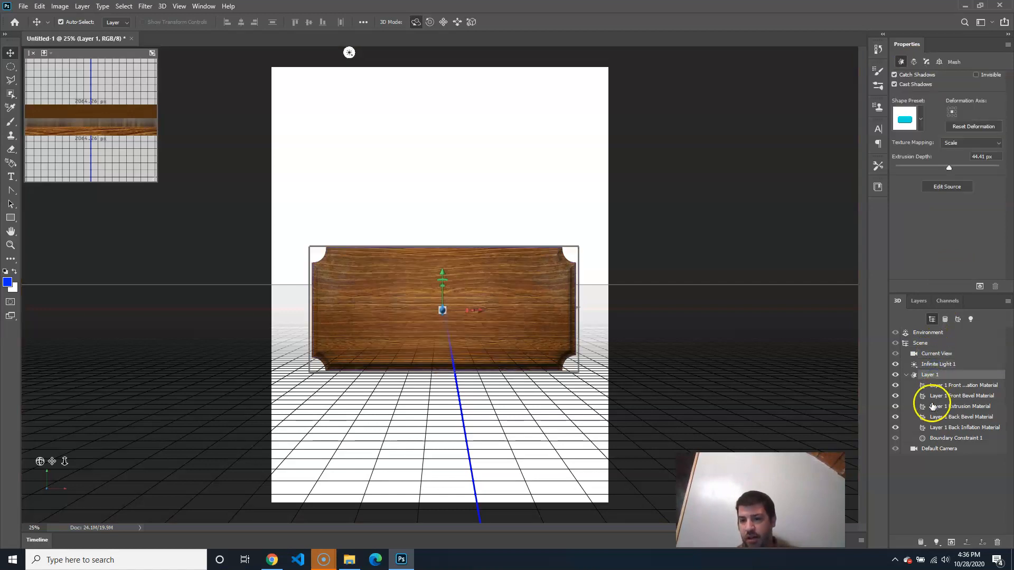
{"action": "left_click", "coordinate": [935, 353]}
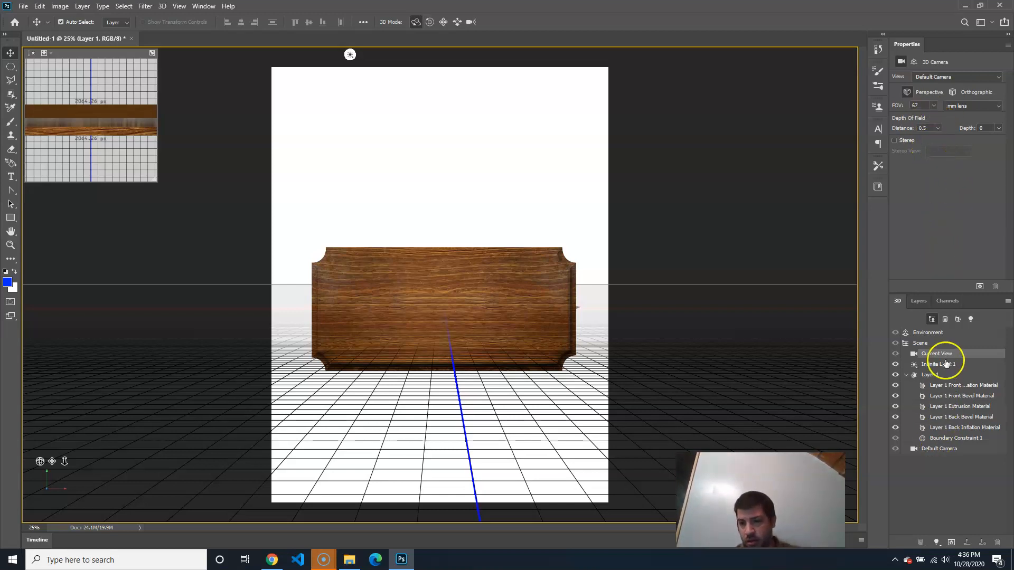
{"action": "left_click", "coordinate": [930, 374]}
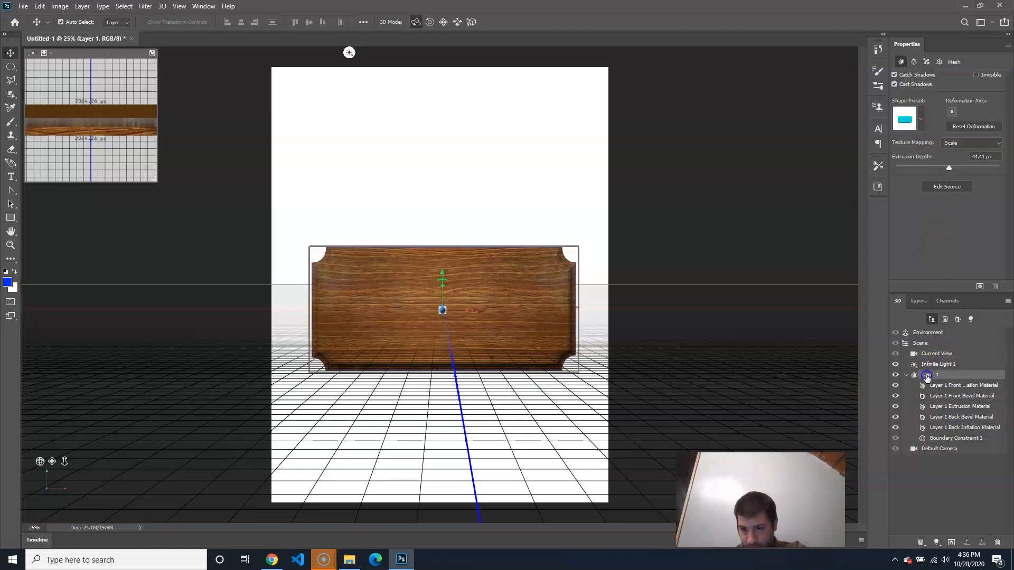
{"action": "left_click", "coordinate": [940, 364]}
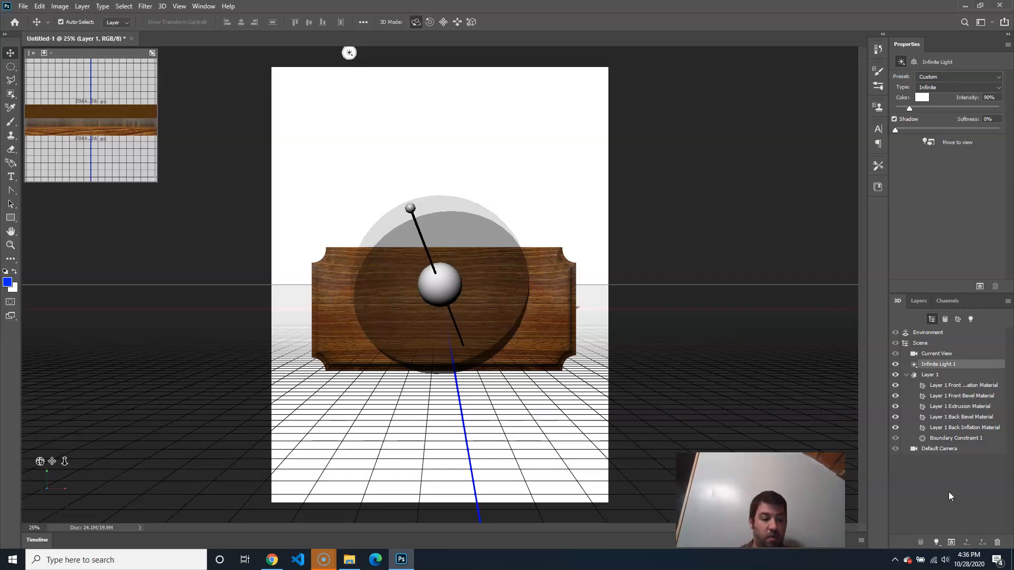
Save the document as a Photoshop file named 3Dposter on the CONEUSB (D:) drive with maximum compatibility.
{"action": "key", "text": "ctrl+s"}
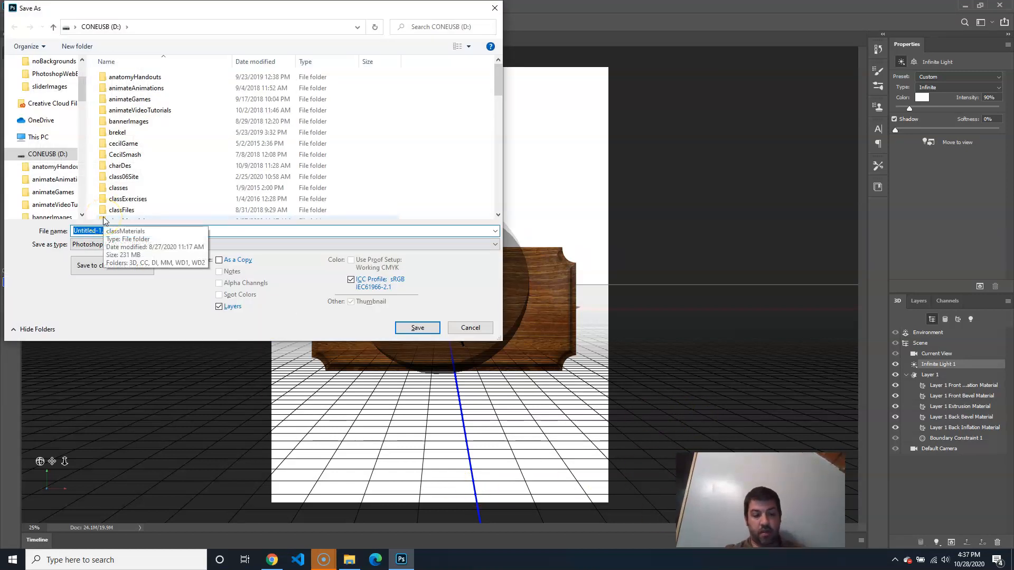
{"action": "type", "text": "3"}
{"action": "key", "text": "BackSpace"}
{"action": "type", "text": "Dposter"}
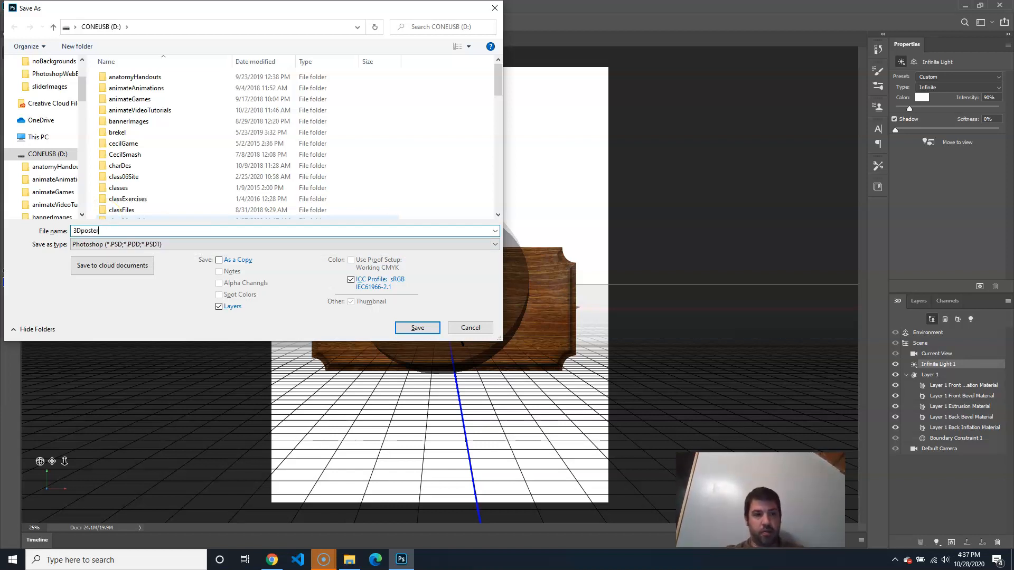
{"action": "key", "text": "Return"}
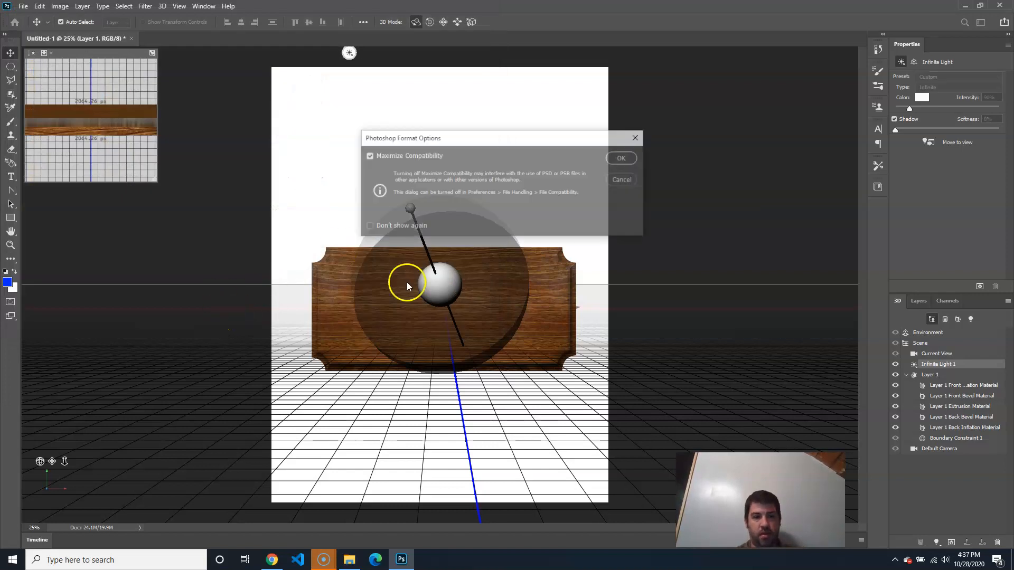
{"action": "left_click", "coordinate": [626, 160]}
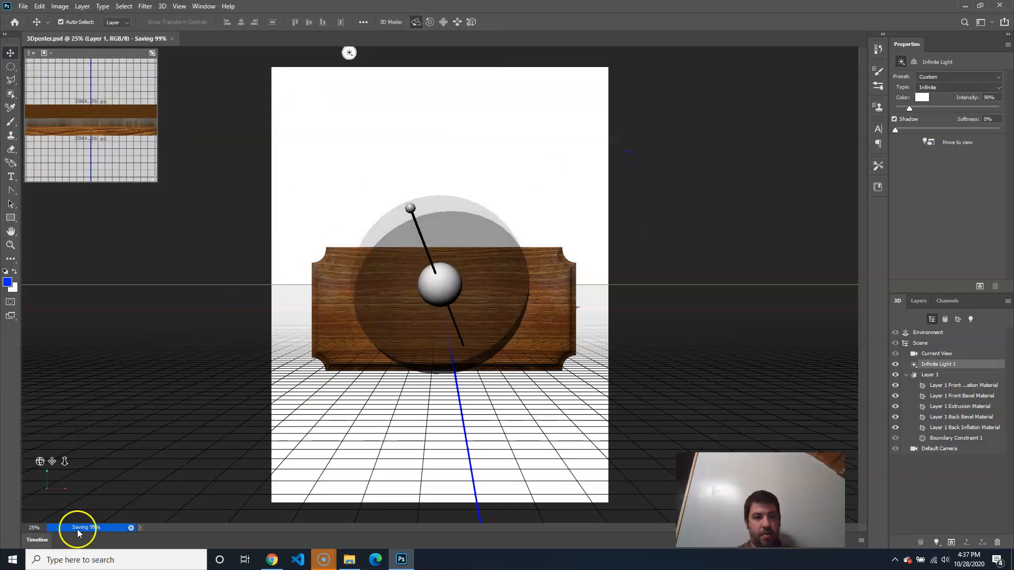